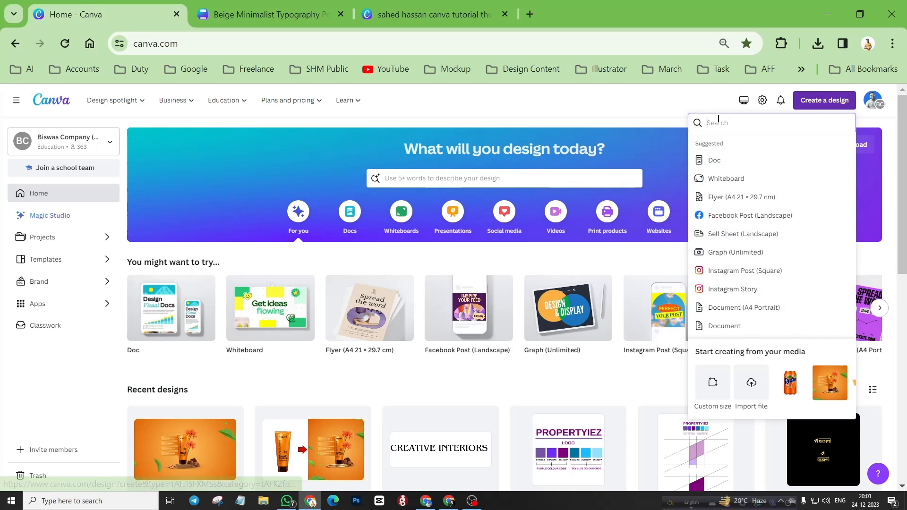
{"action": "type", "text": "faceb"}
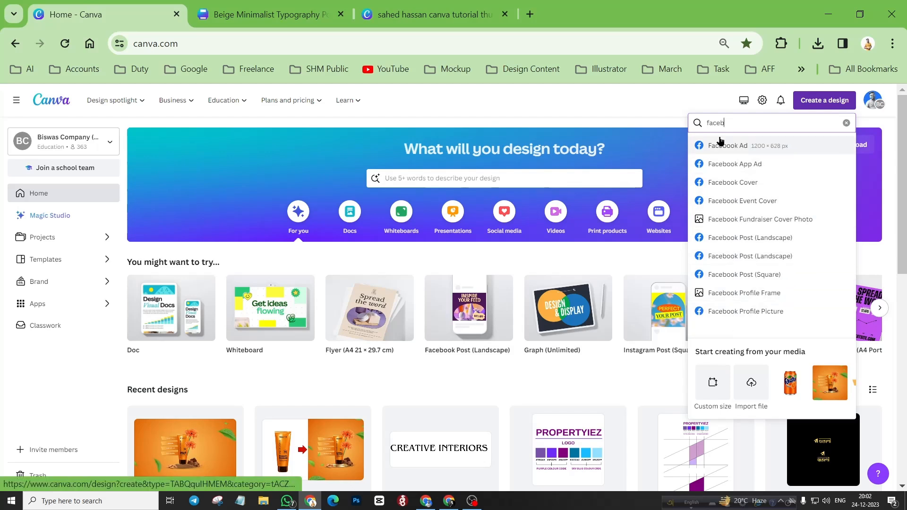
{"action": "left_click_drag", "start_coordinate": [726, 123], "coordinate": [701, 125]}
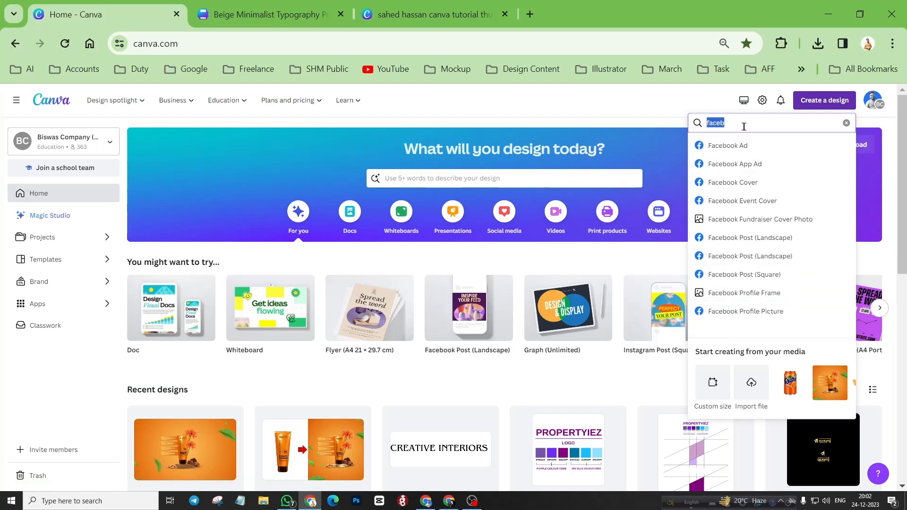
{"action": "left_click", "coordinate": [846, 123]}
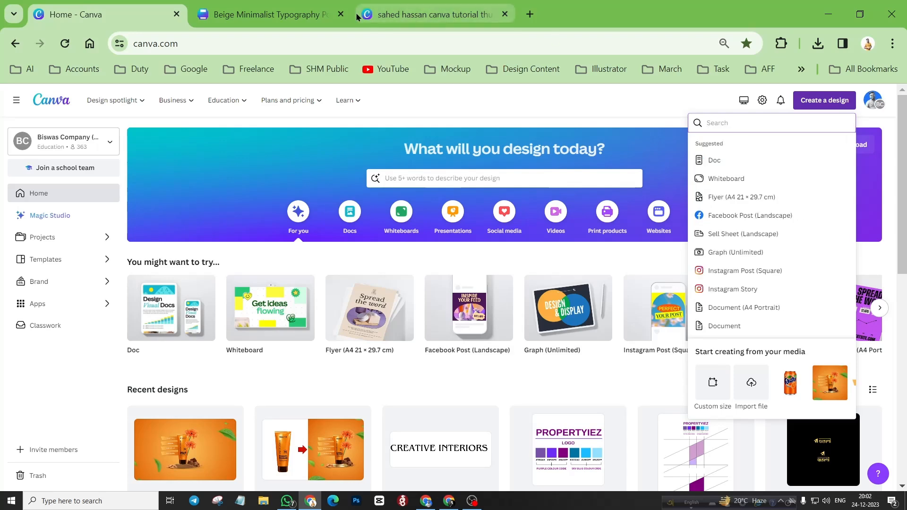
Step: Switch to the Beige Minimalist Typography Pop Culture T-Shirt design and open the uploaded images for its blank page 2
{"action": "left_click", "coordinate": [267, 15]}
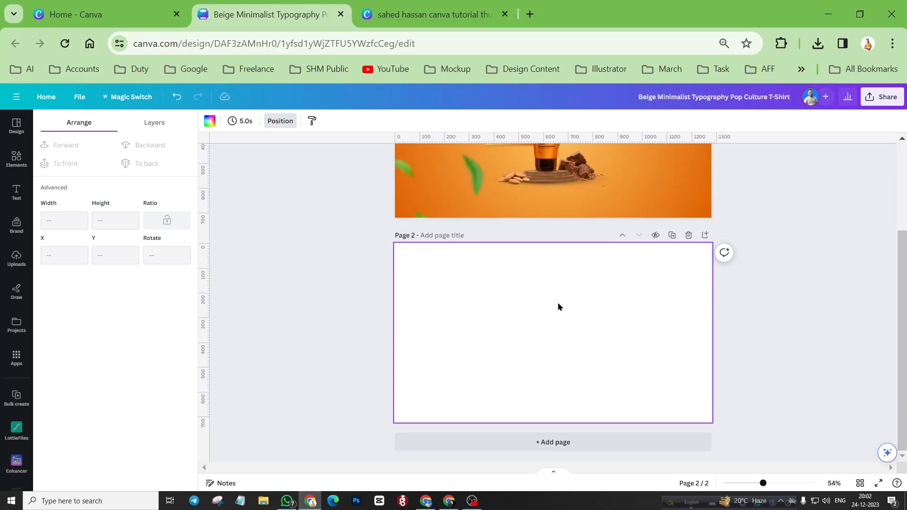
{"action": "scroll", "coordinate": [558, 306], "scroll_direction": "up", "scroll_amount": 5}
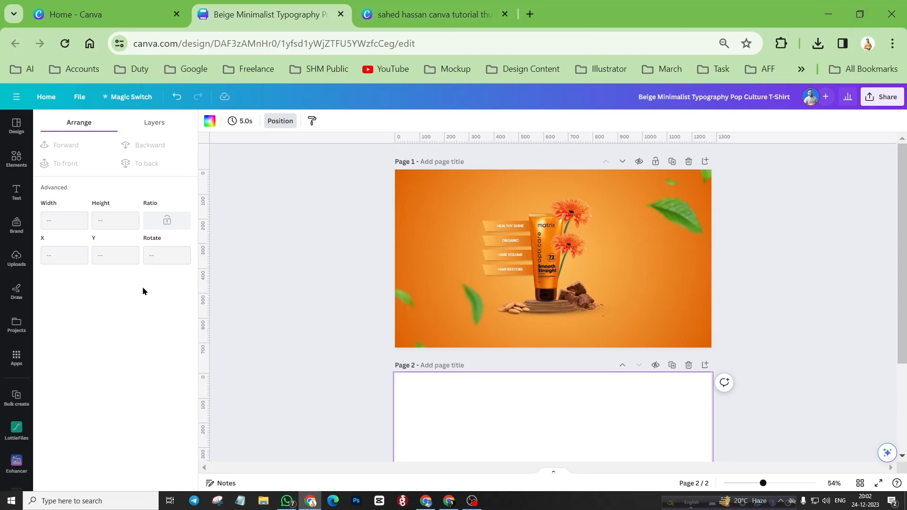
{"action": "scroll", "coordinate": [488, 324], "scroll_direction": "down", "scroll_amount": 5}
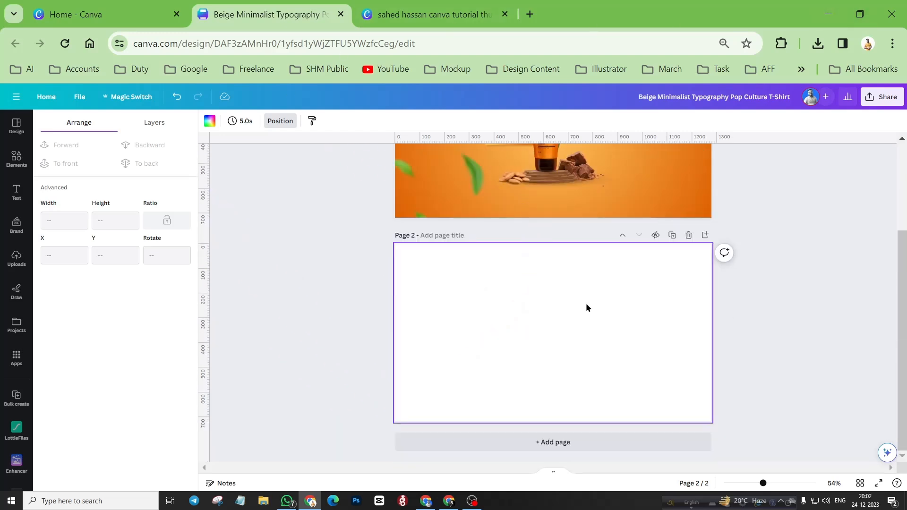
{"action": "left_click", "coordinate": [15, 264]}
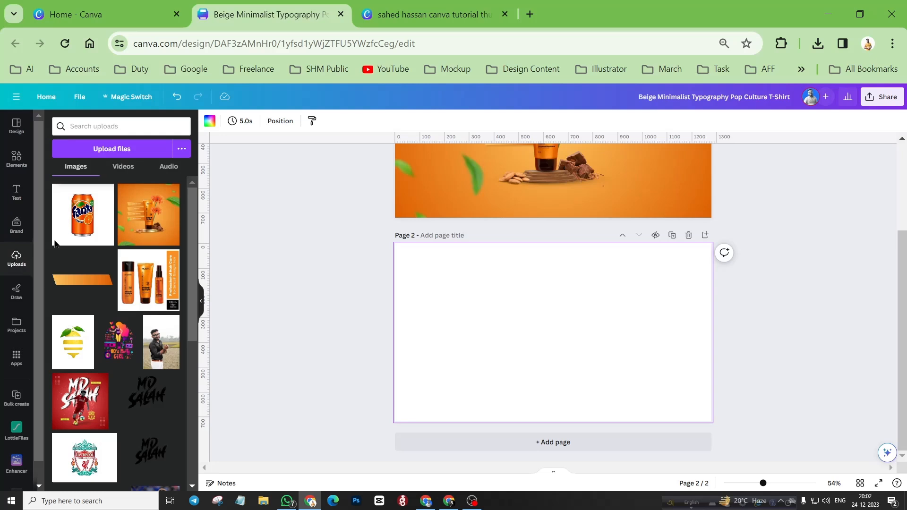
{"action": "left_click", "coordinate": [115, 148]}
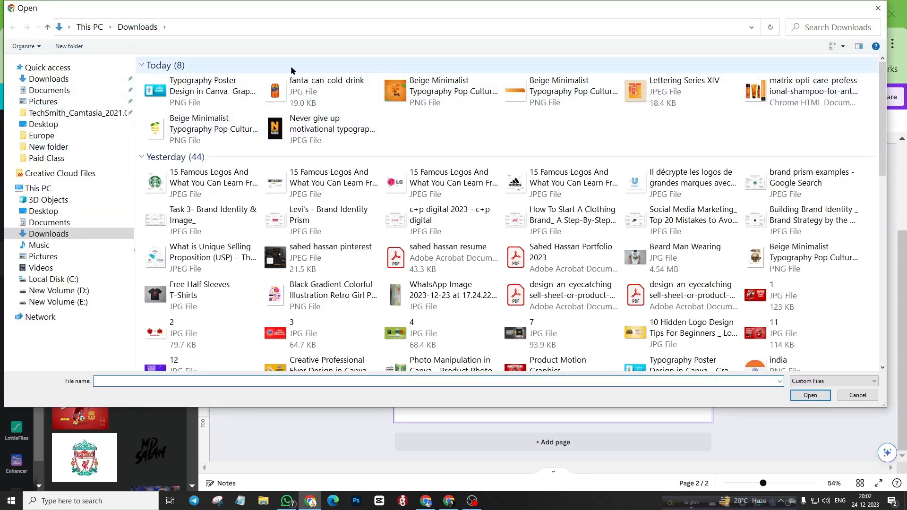
{"action": "left_click", "coordinate": [759, 101]}
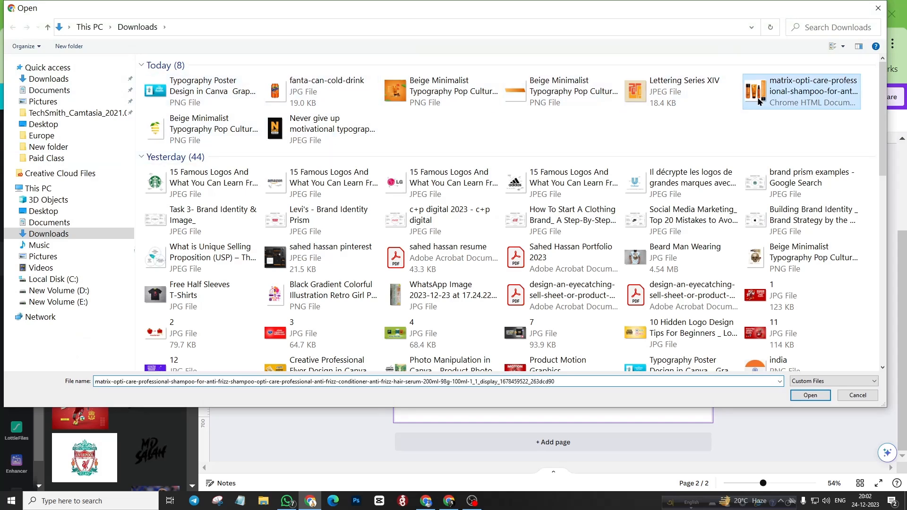
{"action": "left_click", "coordinate": [854, 396]}
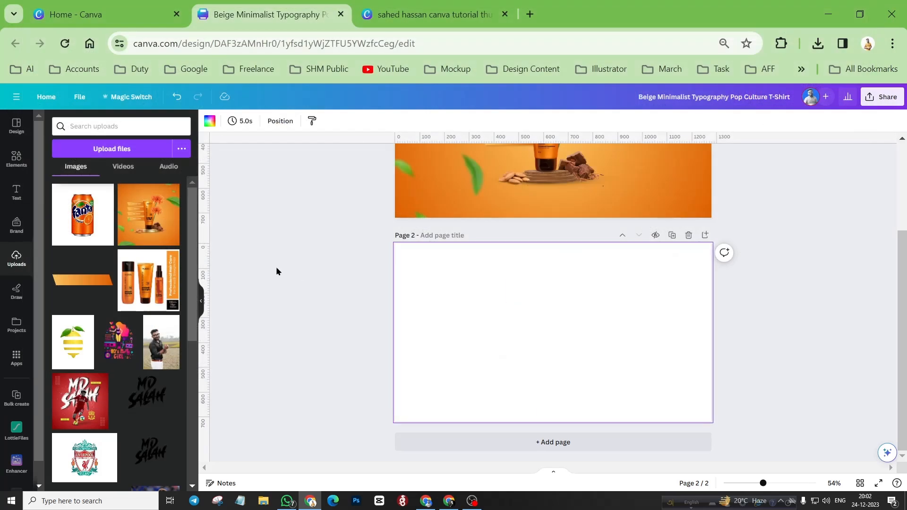
Step: Add the uploaded Matrix hair care photo to page 2 and crop its sides so only the middle tube remains
{"action": "left_click", "coordinate": [157, 282]}
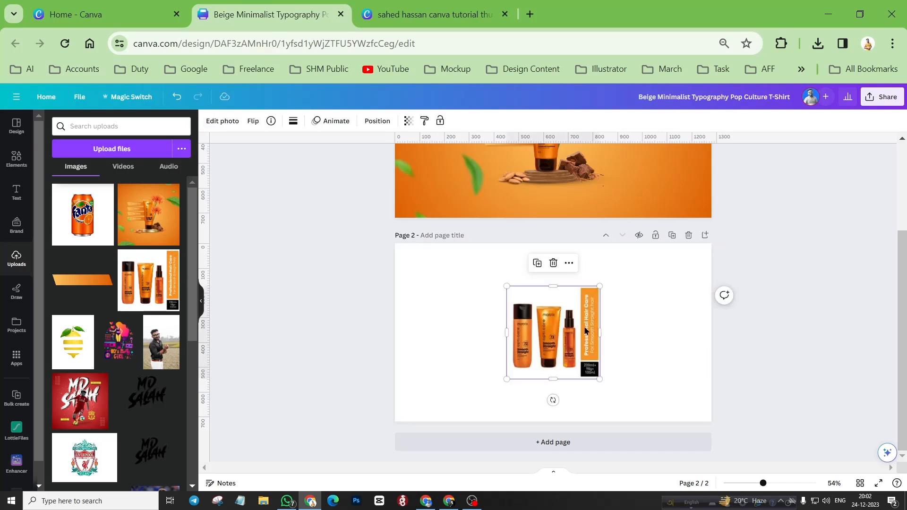
{"action": "scroll", "coordinate": [568, 343], "scroll_direction": "up", "scroll_amount": 5}
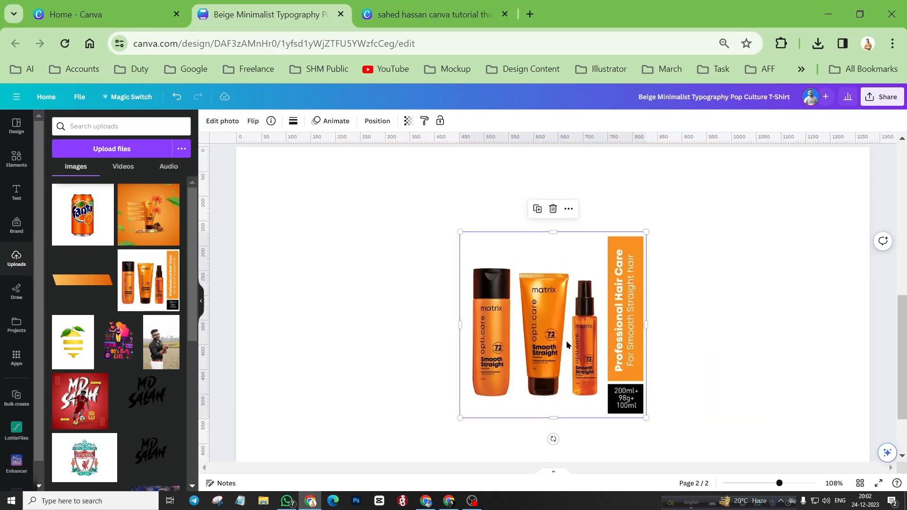
{"action": "left_click_drag", "start_coordinate": [647, 325], "coordinate": [571, 326]}
{"action": "left_click_drag", "start_coordinate": [461, 325], "coordinate": [514, 310]}
Step: Crop the empty space above and below the tube and centre the cropped image on page 2
{"action": "scroll", "coordinate": [534, 314], "scroll_direction": "up", "scroll_amount": 3, "text": "ctrl"}
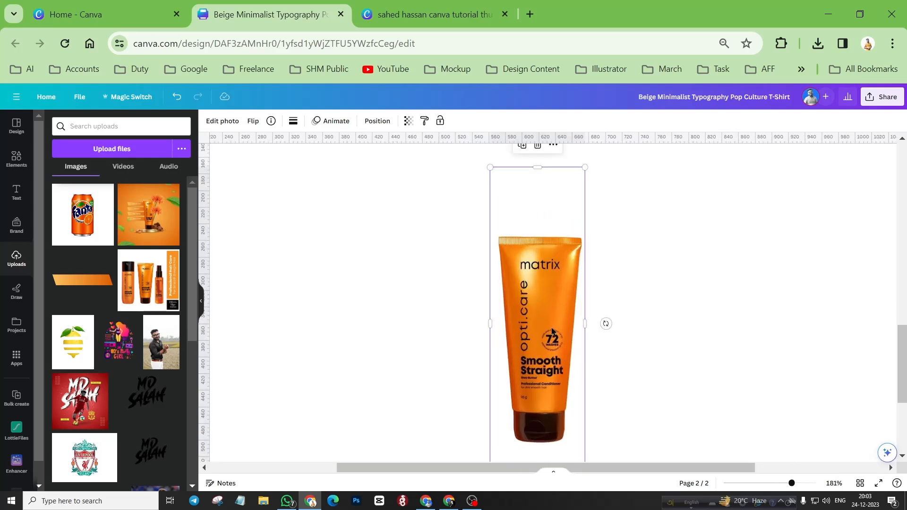
{"action": "left_click_drag", "start_coordinate": [540, 167], "coordinate": [544, 228]}
{"action": "scroll", "coordinate": [603, 310], "scroll_direction": "down", "scroll_amount": 3}
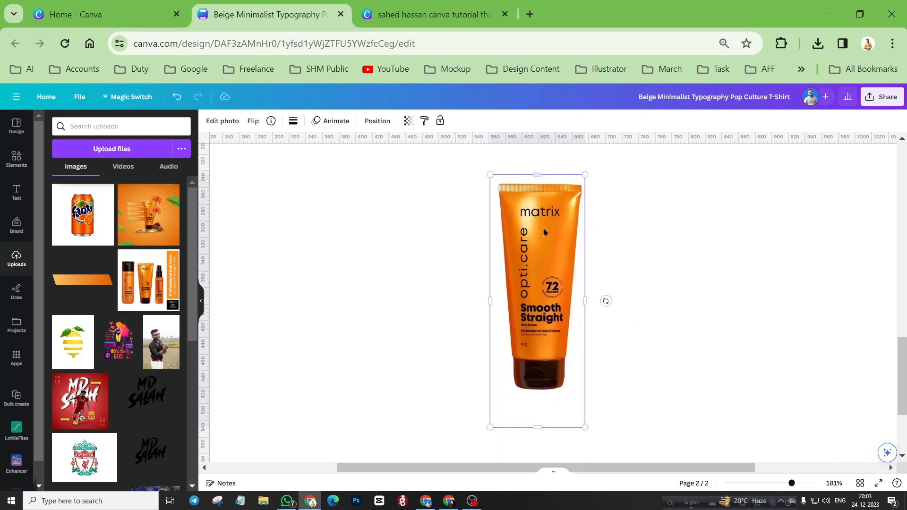
{"action": "left_click_drag", "start_coordinate": [537, 341], "coordinate": [551, 310]}
{"action": "scroll", "coordinate": [438, 316], "scroll_direction": "down", "scroll_amount": 3, "text": "ctrl"}
{"action": "scroll", "coordinate": [445, 318], "scroll_direction": "down", "scroll_amount": 2, "text": "ctrl"}
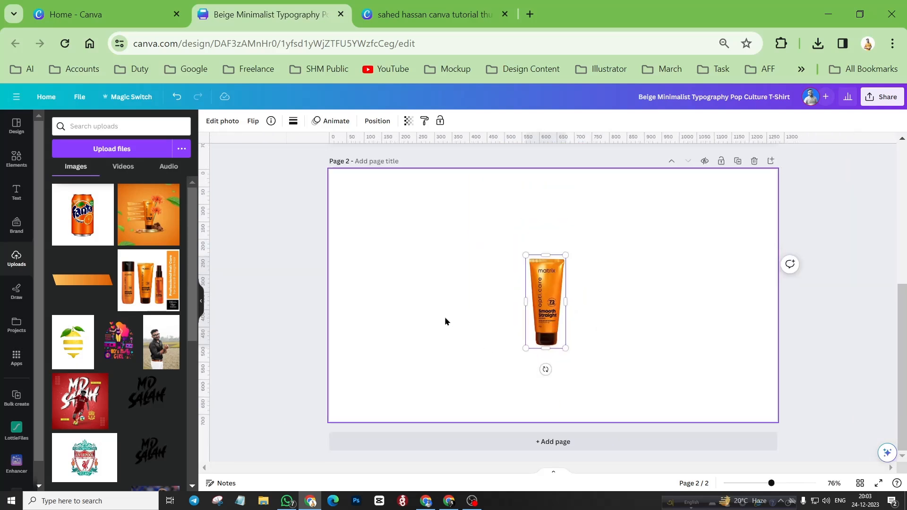
{"action": "left_click", "coordinate": [594, 288]}
{"action": "mouse_move", "coordinate": [551, 276]}
{"action": "left_mouse_down"}
{"action": "mouse_move", "coordinate": [565, 267]}
{"action": "mouse_move", "coordinate": [536, 264]}
{"action": "mouse_move", "coordinate": [555, 270]}
{"action": "left_mouse_up"}
{"action": "left_click", "coordinate": [608, 271]}
Step: Set the page 2 background to red and remove the white background from the tube photo with BG Remover
{"action": "left_click", "coordinate": [209, 120]}
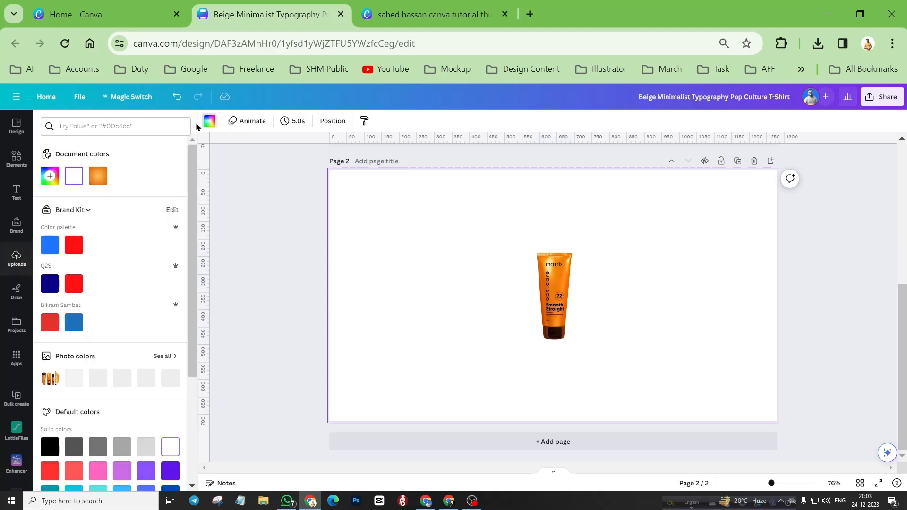
{"action": "left_click", "coordinate": [73, 244]}
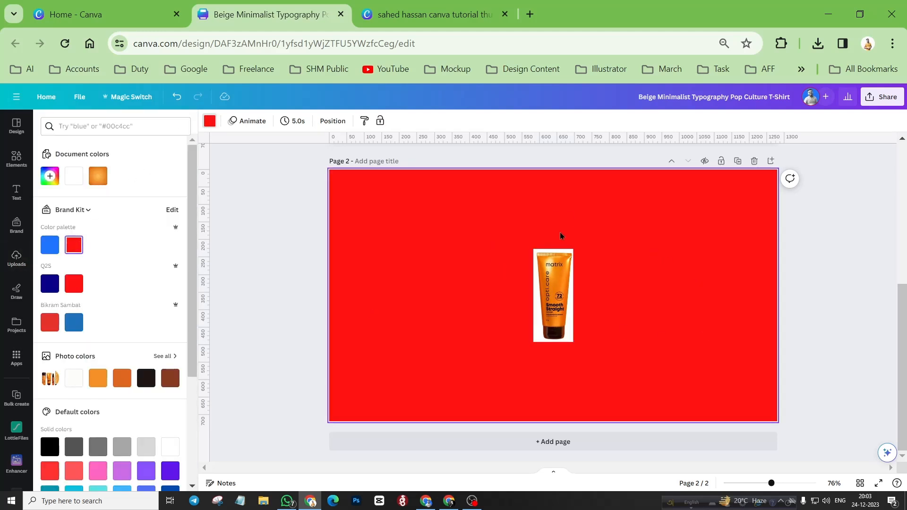
{"action": "left_click", "coordinate": [561, 291]}
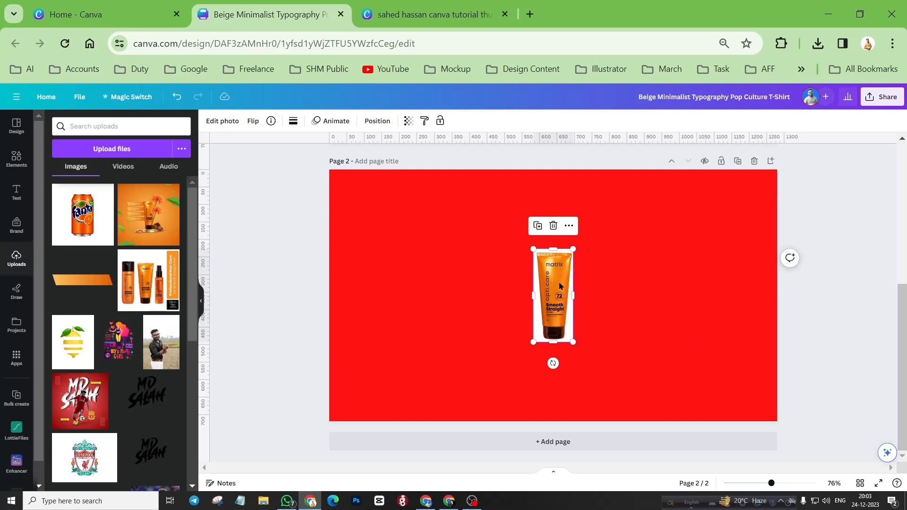
{"action": "left_click", "coordinate": [222, 122]}
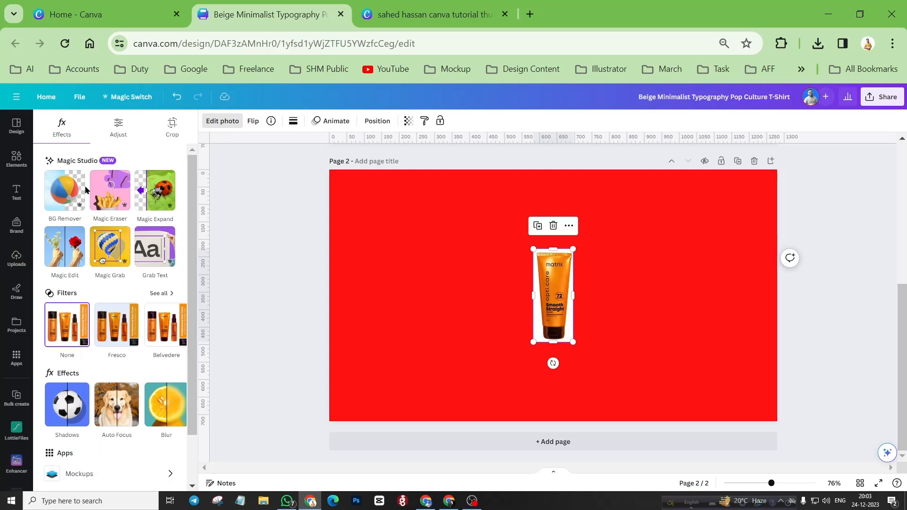
{"action": "left_click", "coordinate": [63, 199]}
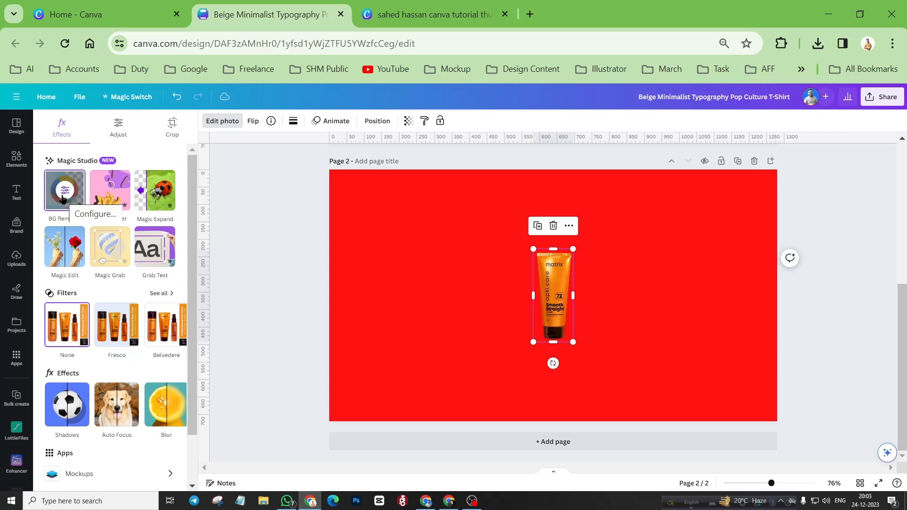
{"action": "left_click", "coordinate": [396, 246]}
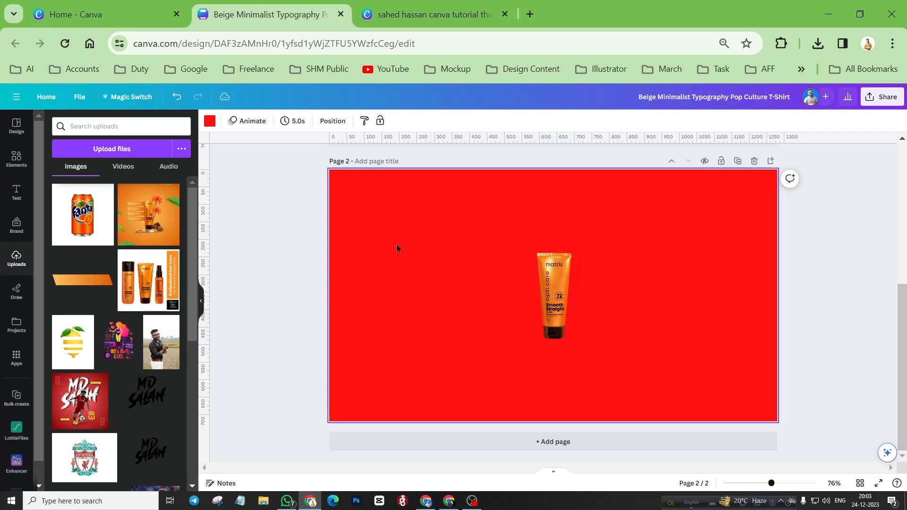
Step: Delete the red page background and examine the tube's cut-out edges and label up close
{"action": "key", "text": "Delete"}
{"action": "left_click", "coordinate": [562, 289]}
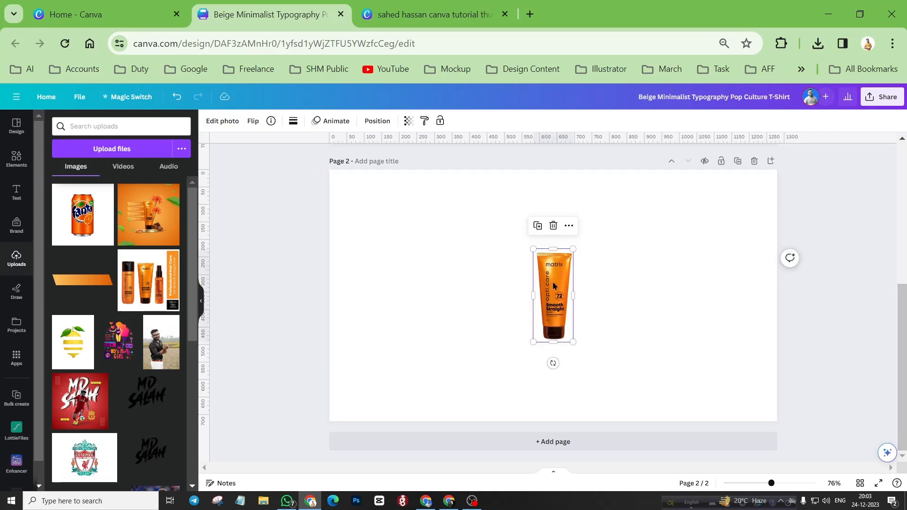
{"action": "mouse_move", "coordinate": [554, 286]}
{"action": "left_mouse_down"}
{"action": "mouse_move", "coordinate": [537, 282]}
{"action": "mouse_move", "coordinate": [555, 280]}
{"action": "left_mouse_up"}
{"action": "scroll", "coordinate": [555, 284], "scroll_direction": "up", "scroll_amount": 5, "text": "ctrl"}
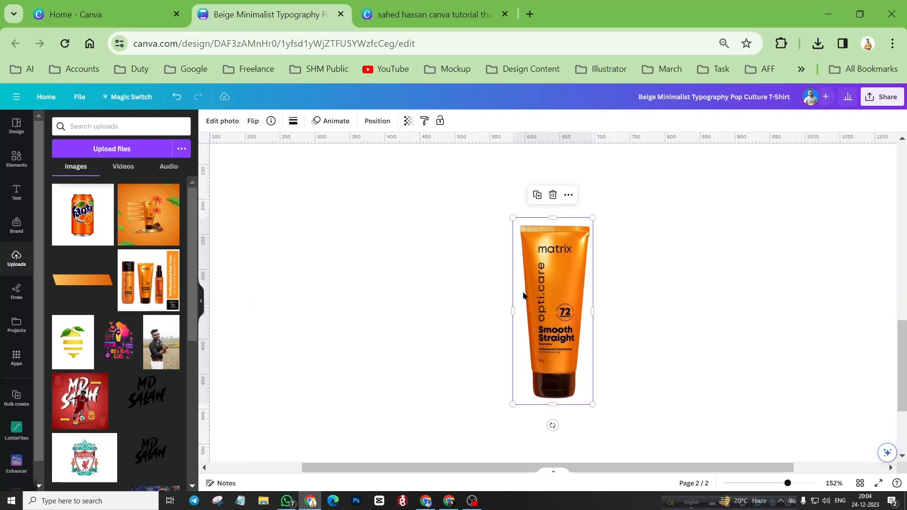
{"action": "scroll", "coordinate": [524, 297], "scroll_direction": "down", "scroll_amount": 3, "text": "ctrl"}
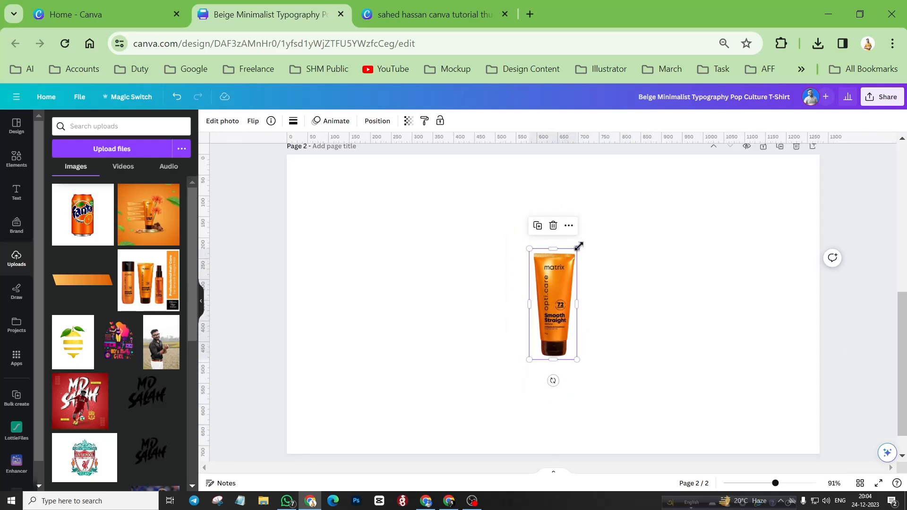
{"action": "left_click", "coordinate": [561, 313]}
{"action": "scroll", "coordinate": [563, 310], "scroll_direction": "up", "scroll_amount": 10, "text": "ctrl"}
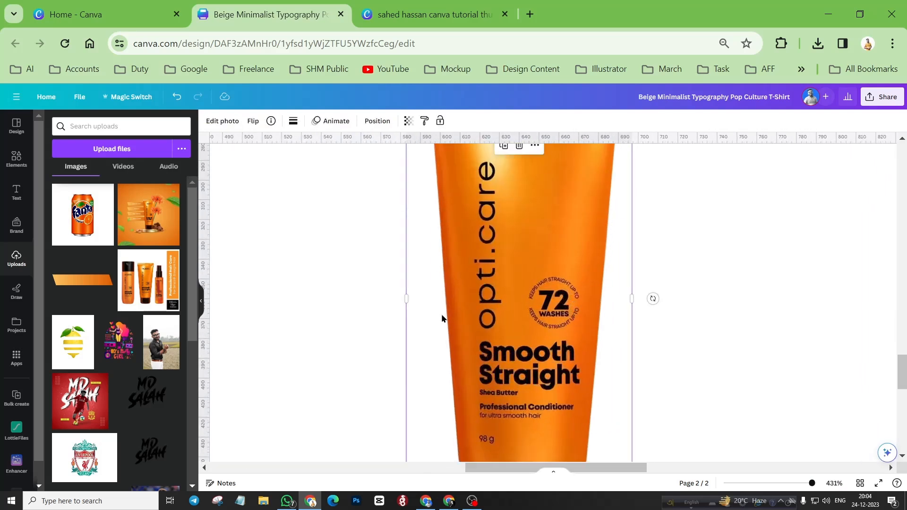
{"action": "scroll", "coordinate": [440, 319], "scroll_direction": "down", "scroll_amount": 10, "text": "ctrl"}
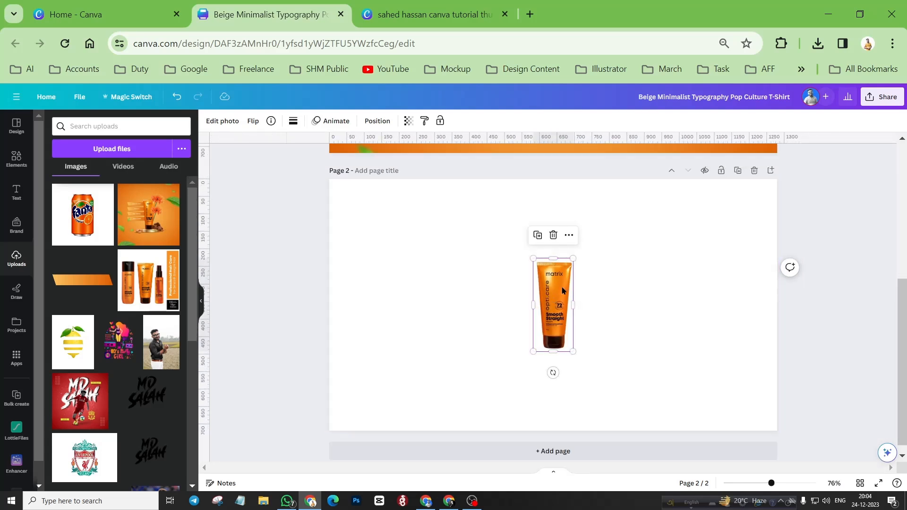
Step: Enlarge the tube image and position it near the centre of page 2
{"action": "left_click_drag", "start_coordinate": [573, 259], "coordinate": [633, 279]}
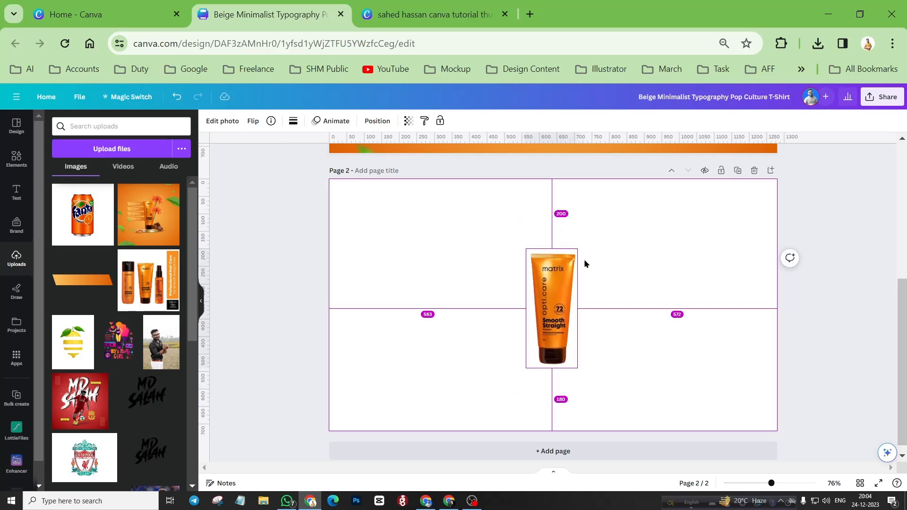
{"action": "left_click_drag", "start_coordinate": [577, 249], "coordinate": [586, 233]}
{"action": "left_click_drag", "start_coordinate": [557, 296], "coordinate": [557, 293]}
{"action": "left_click", "coordinate": [613, 298]}
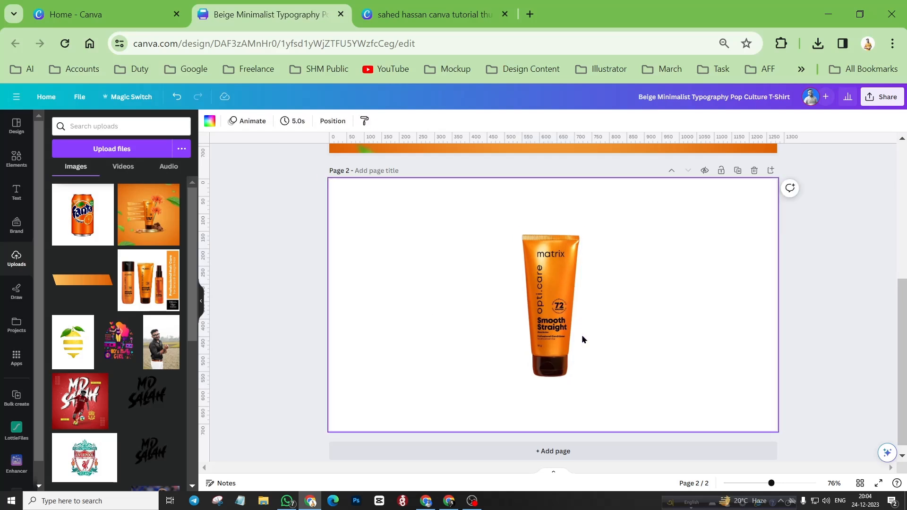
Step: Search the elements library for "wooden platform"
{"action": "scroll", "coordinate": [582, 339], "scroll_direction": "up", "scroll_amount": 5}
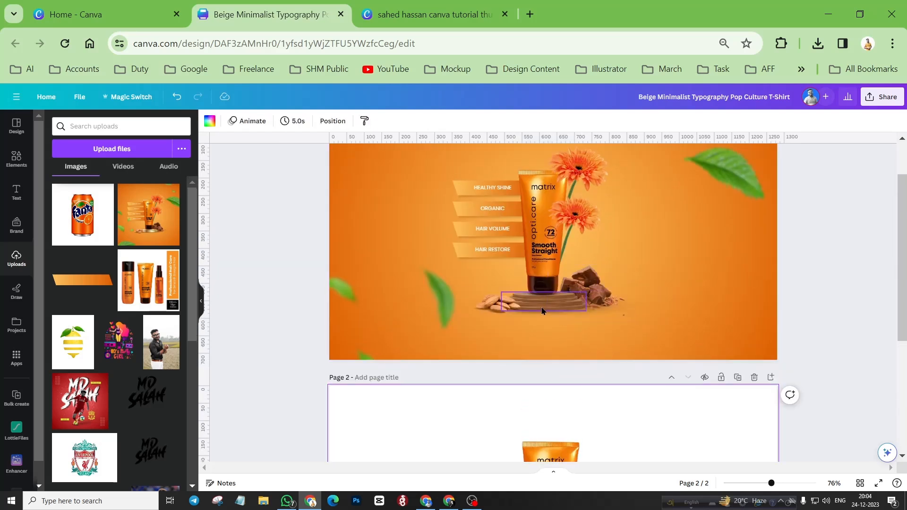
{"action": "scroll", "coordinate": [548, 305], "scroll_direction": "down", "scroll_amount": 5}
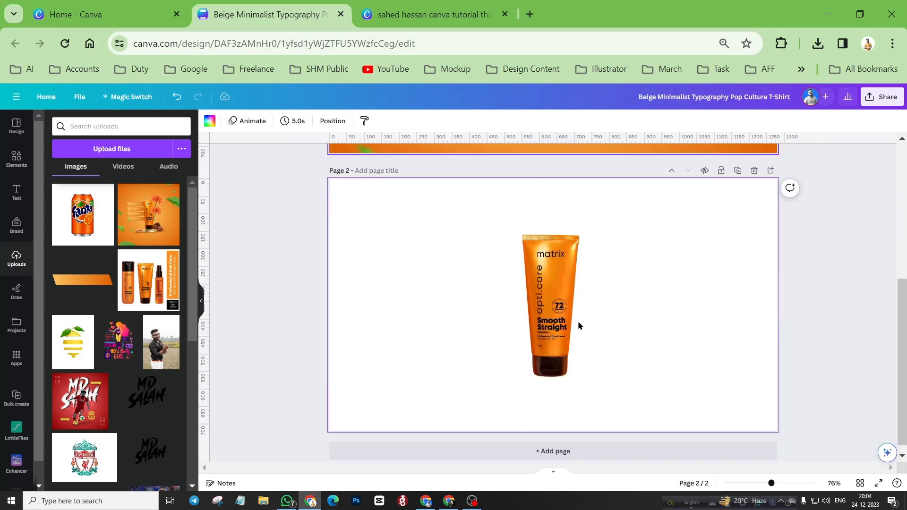
{"action": "left_click", "coordinate": [15, 161]}
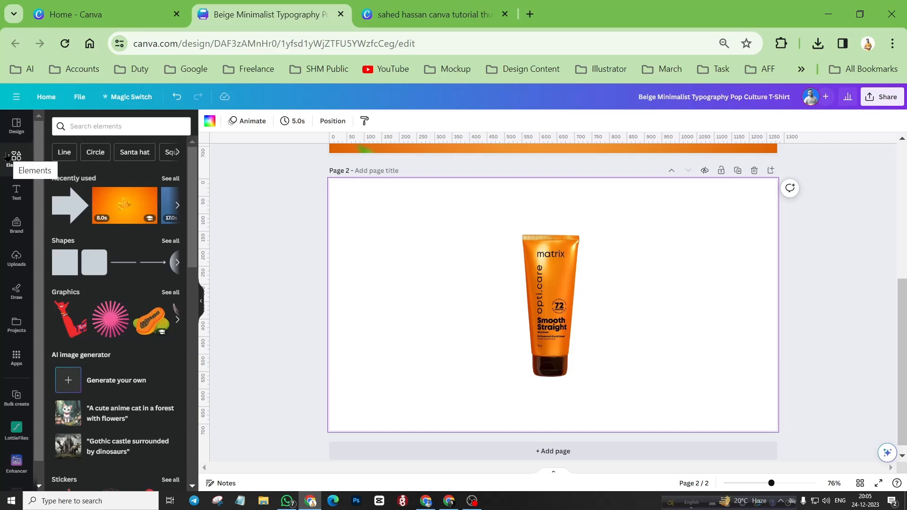
{"action": "left_click", "coordinate": [89, 125]}
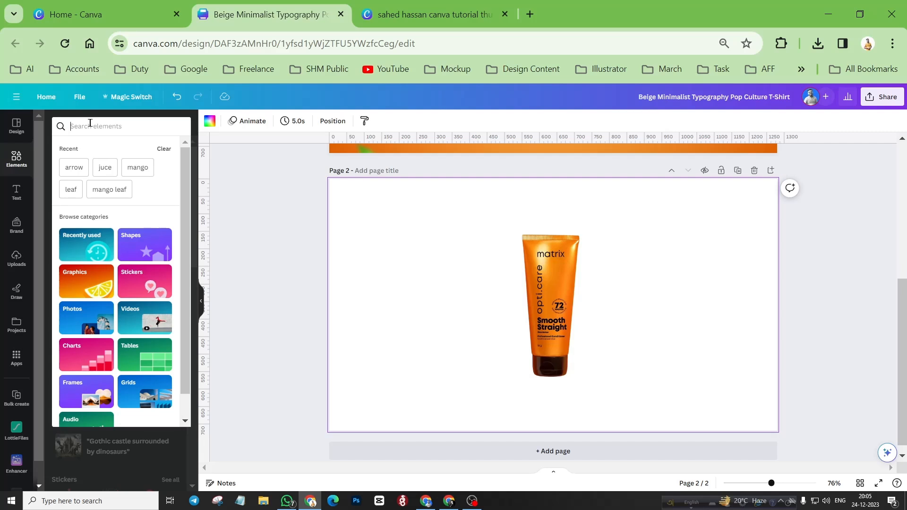
{"action": "left_click", "coordinate": [14, 161]}
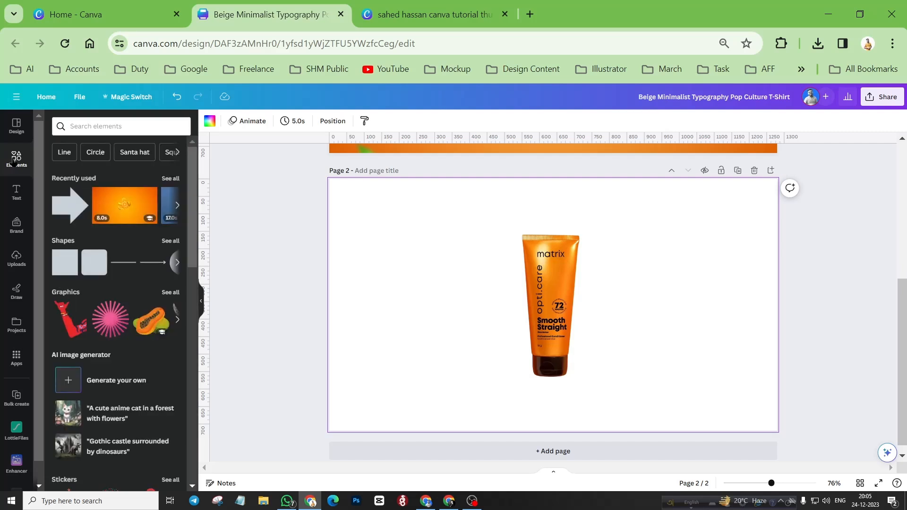
{"action": "left_click", "coordinate": [86, 127]}
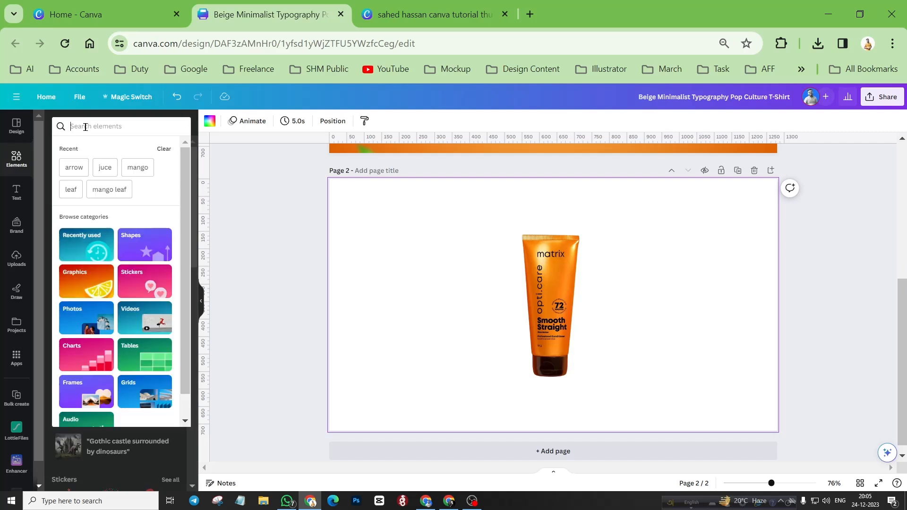
{"action": "type", "text": "wood"}
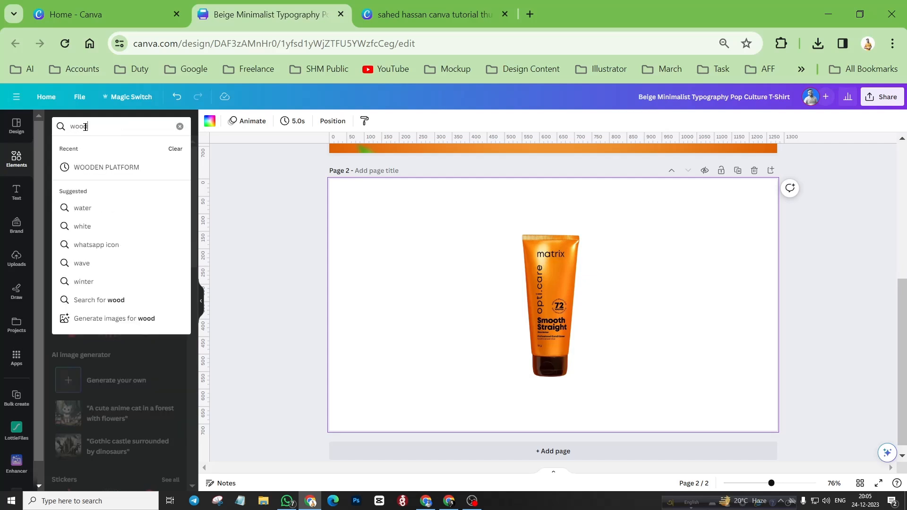
{"action": "type", "text": "en plat"}
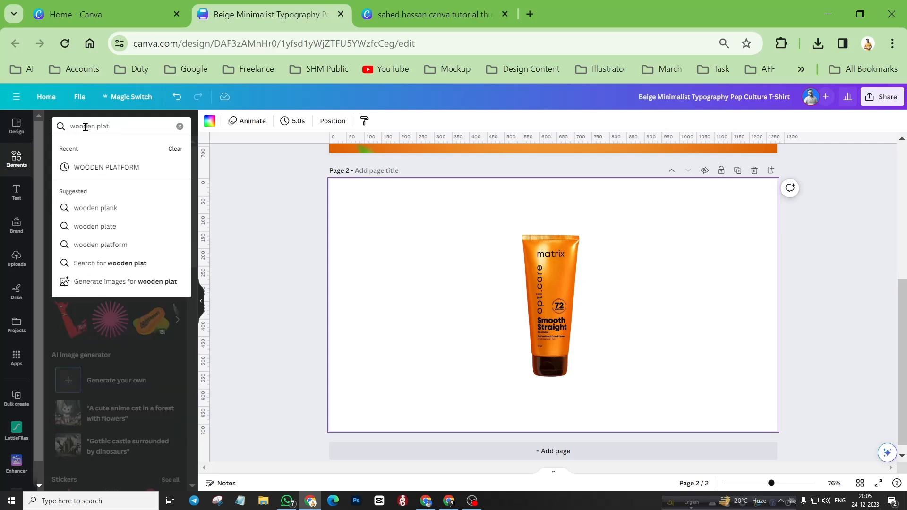
{"action": "type", "text": "form"}
{"action": "key", "text": "Return"}
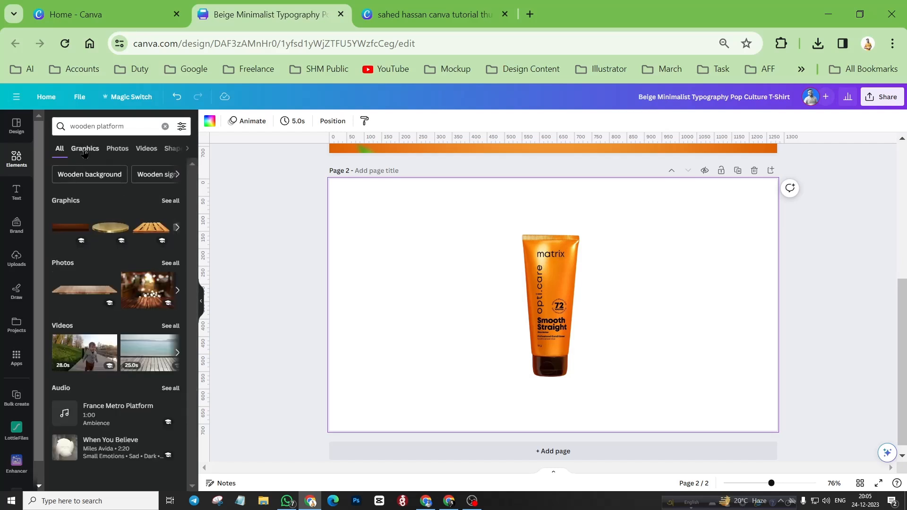
Step: Browse the graphic and photo results and add the thin, two-tiered round wooden platform graphic to page 2
{"action": "left_click", "coordinate": [84, 149]}
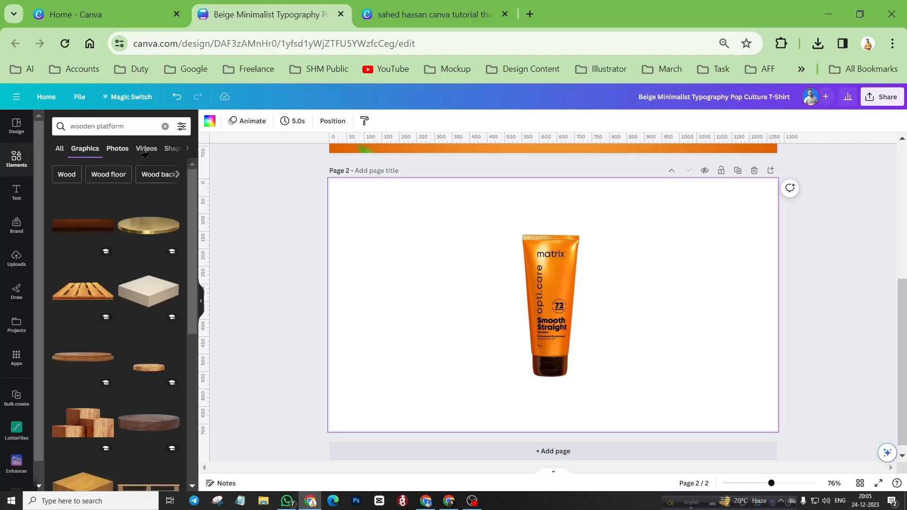
{"action": "left_click", "coordinate": [118, 149]}
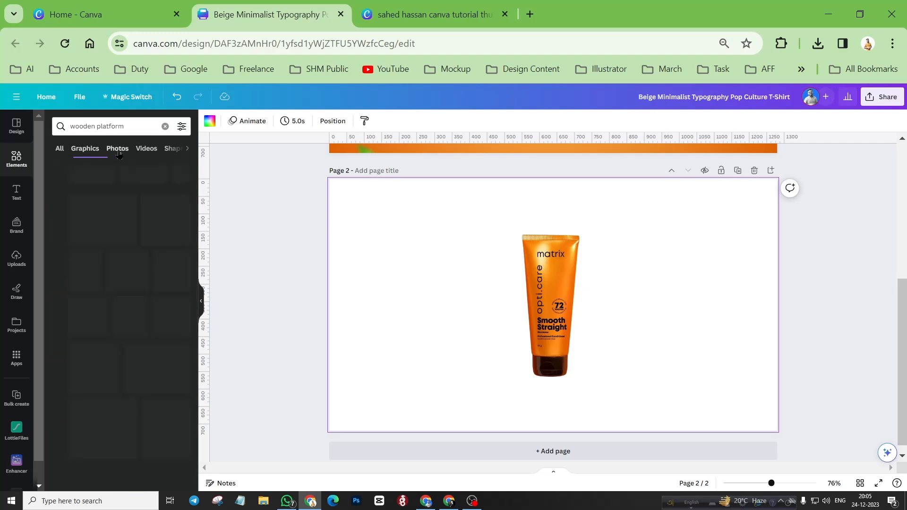
{"action": "scroll", "coordinate": [140, 381], "scroll_direction": "down", "scroll_amount": 5}
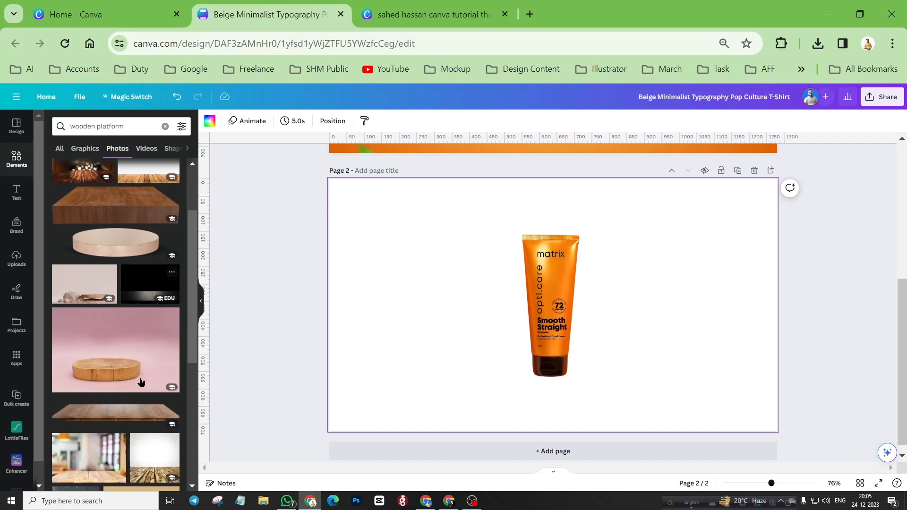
{"action": "scroll", "coordinate": [141, 382], "scroll_direction": "up", "scroll_amount": 5}
{"action": "left_click", "coordinate": [78, 152]}
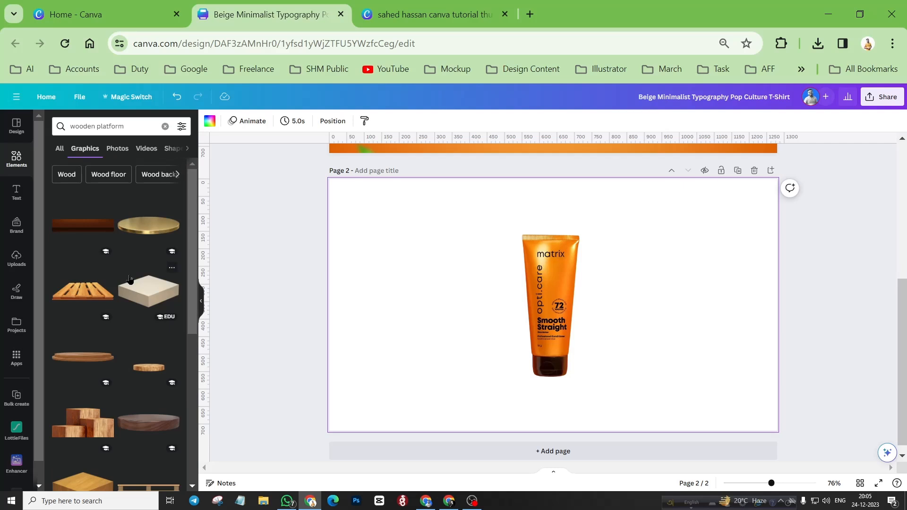
{"action": "scroll", "coordinate": [130, 278], "scroll_direction": "down", "scroll_amount": 2}
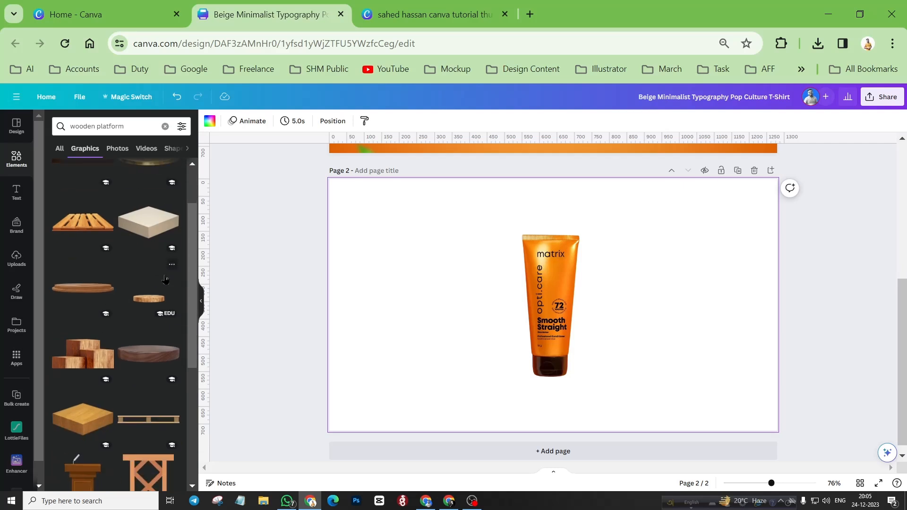
{"action": "left_click", "coordinate": [79, 292]}
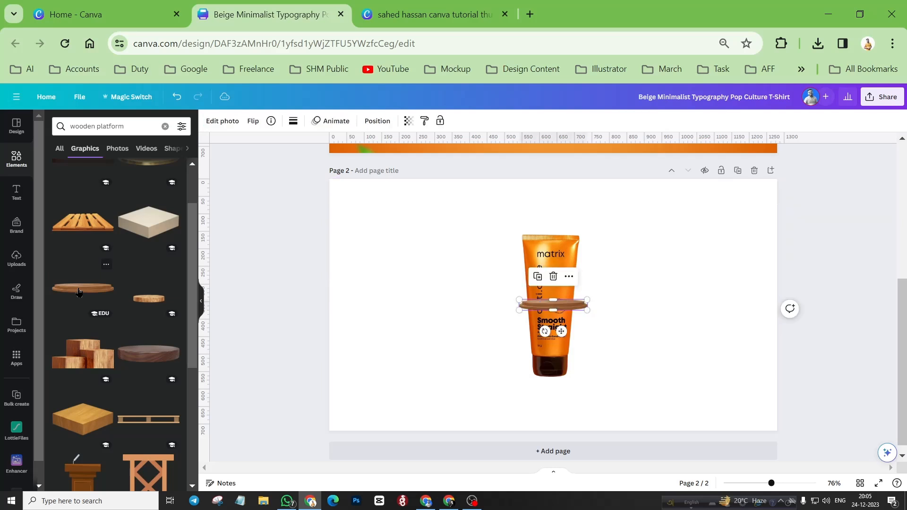
Step: Check the wooden base in the page 1 ad and move the new platform into the empty area left of the tube
{"action": "scroll", "coordinate": [570, 274], "scroll_direction": "up", "scroll_amount": 4}
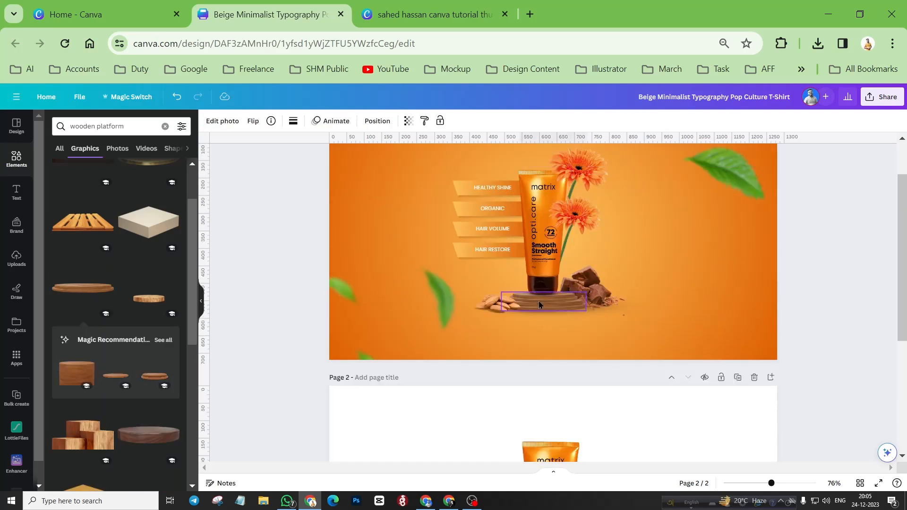
{"action": "scroll", "coordinate": [570, 274], "scroll_direction": "down", "scroll_amount": 4}
{"action": "left_click_drag", "start_coordinate": [585, 303], "coordinate": [477, 308]}
Step: Duplicate the wooden platform directly below itself, enlarge the copy to about 321 px wide and tuck it against the original
{"action": "scroll", "coordinate": [422, 314], "scroll_direction": "up", "scroll_amount": 2}
{"action": "scroll", "coordinate": [422, 315], "scroll_direction": "up", "scroll_amount": 4}
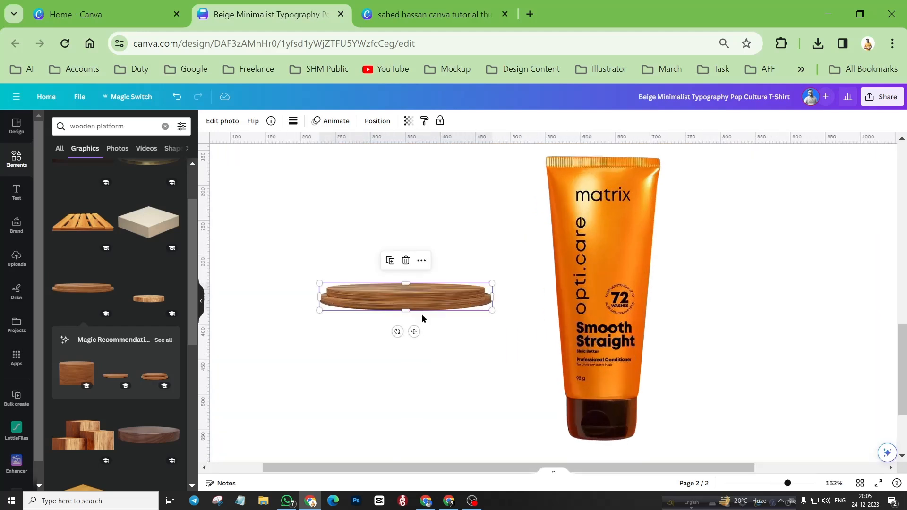
{"action": "left_click_drag", "start_coordinate": [332, 468], "coordinate": [298, 471]}
{"action": "scroll", "coordinate": [354, 425], "scroll_direction": "down", "scroll_amount": 2}
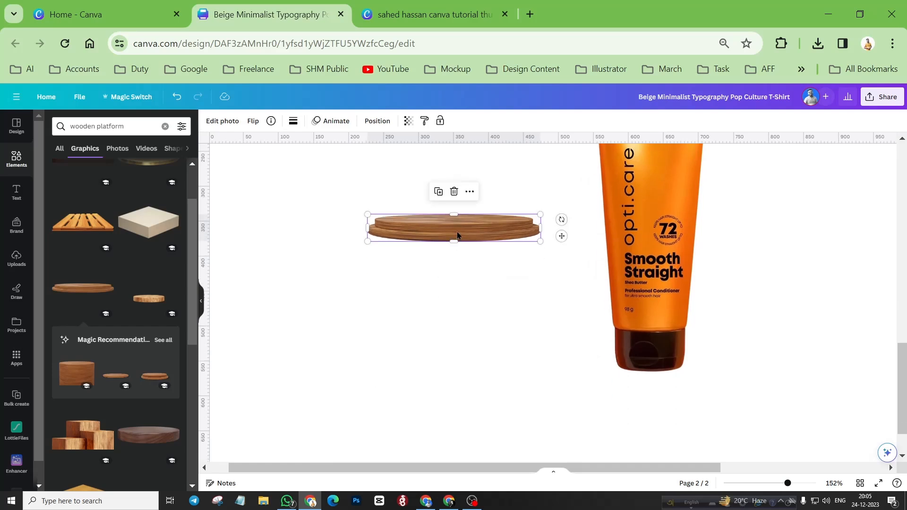
{"action": "left_click_drag", "start_coordinate": [458, 235], "coordinate": [456, 260], "text": "alt"}
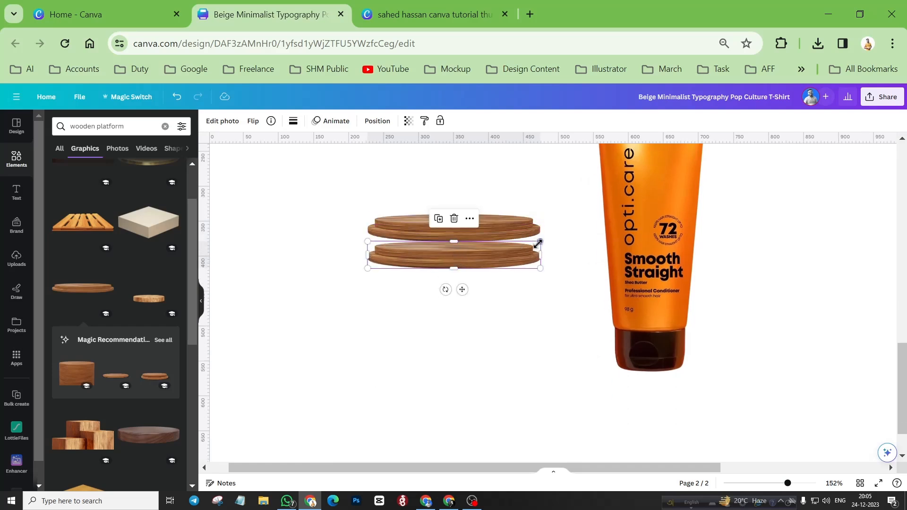
{"action": "left_click_drag", "start_coordinate": [538, 243], "coordinate": [564, 239]}
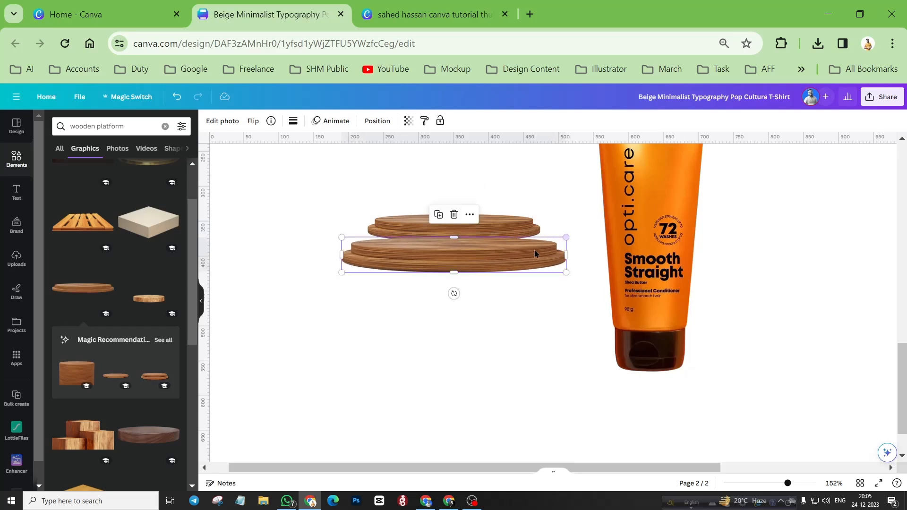
{"action": "left_click_drag", "start_coordinate": [511, 259], "coordinate": [509, 251]}
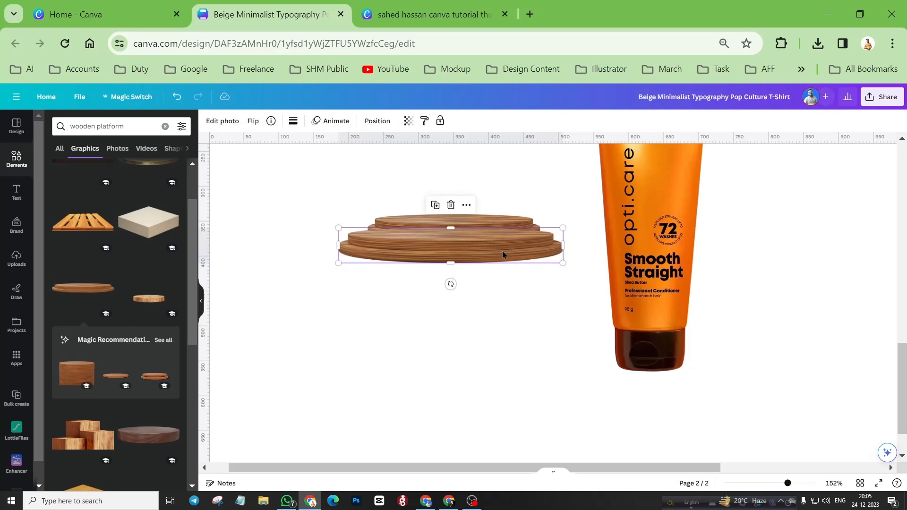
Step: Send the larger platform copy to the back and centre it beneath the smaller platform
{"action": "left_click", "coordinate": [376, 121]}
{"action": "left_click", "coordinate": [150, 165]}
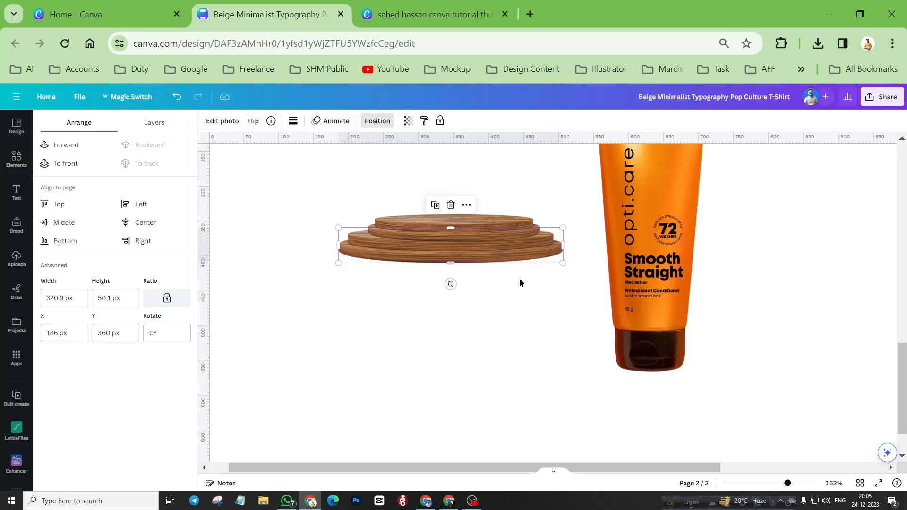
{"action": "left_click_drag", "start_coordinate": [545, 252], "coordinate": [547, 253]}
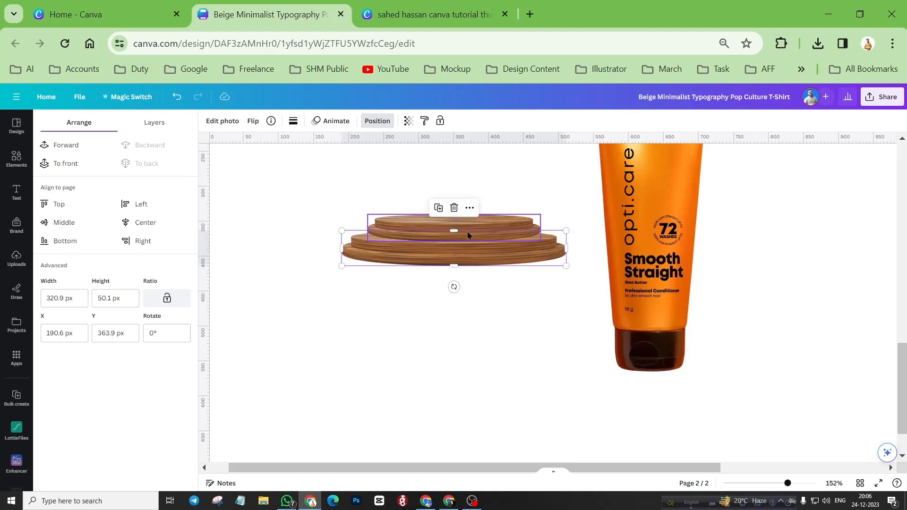
Step: Select both stacked wooden platforms and group them into one stepped base
{"action": "left_click", "coordinate": [388, 243]}
{"action": "left_click", "coordinate": [390, 255]}
{"action": "left_click_drag", "start_coordinate": [322, 201], "coordinate": [407, 278]}
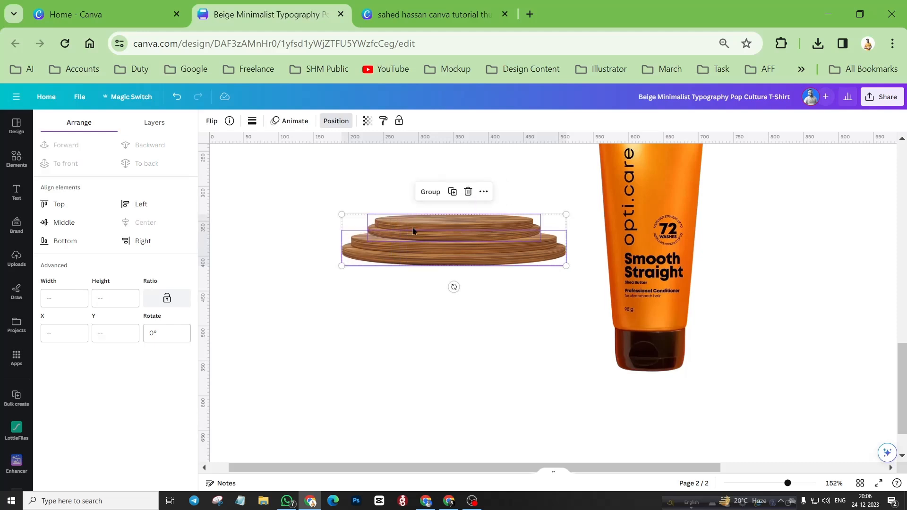
{"action": "left_click", "coordinate": [369, 248]}
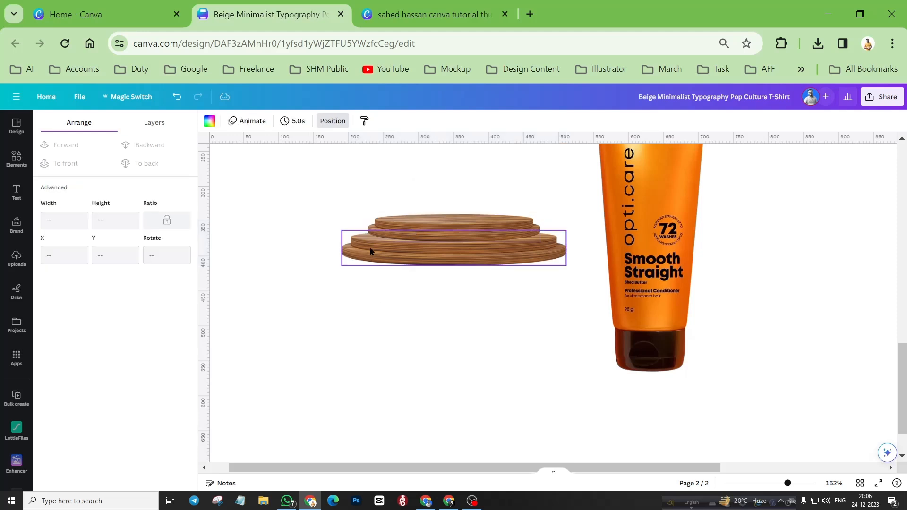
{"action": "left_click", "coordinate": [396, 225], "text": "shift"}
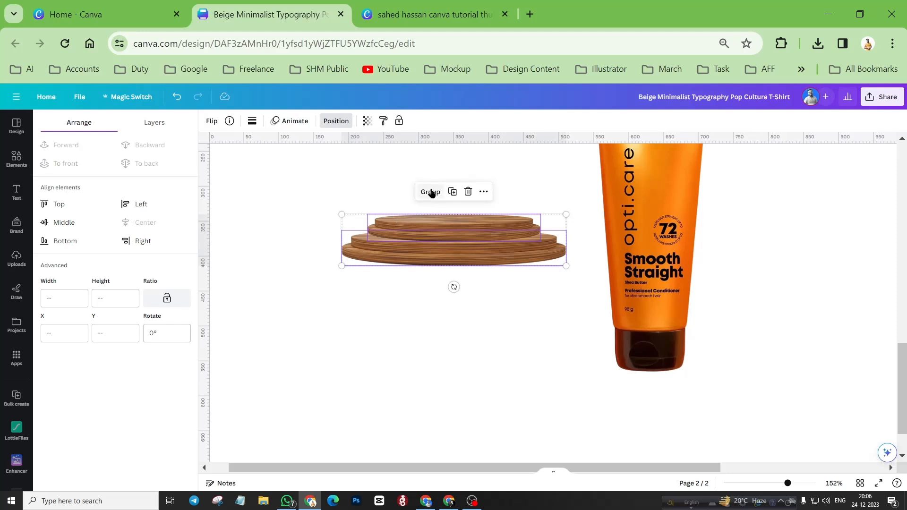
{"action": "left_click", "coordinate": [394, 299]}
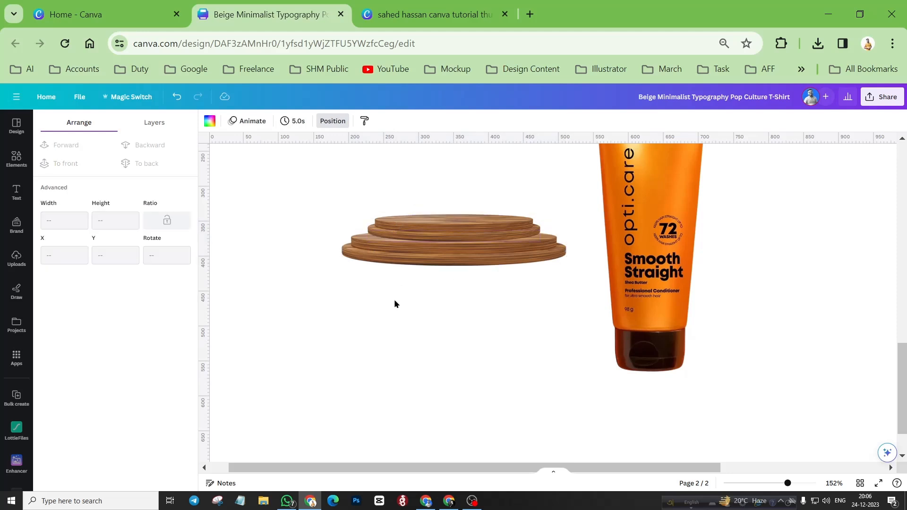
{"action": "left_click_drag", "start_coordinate": [326, 201], "coordinate": [432, 254]}
{"action": "left_click", "coordinate": [426, 192]}
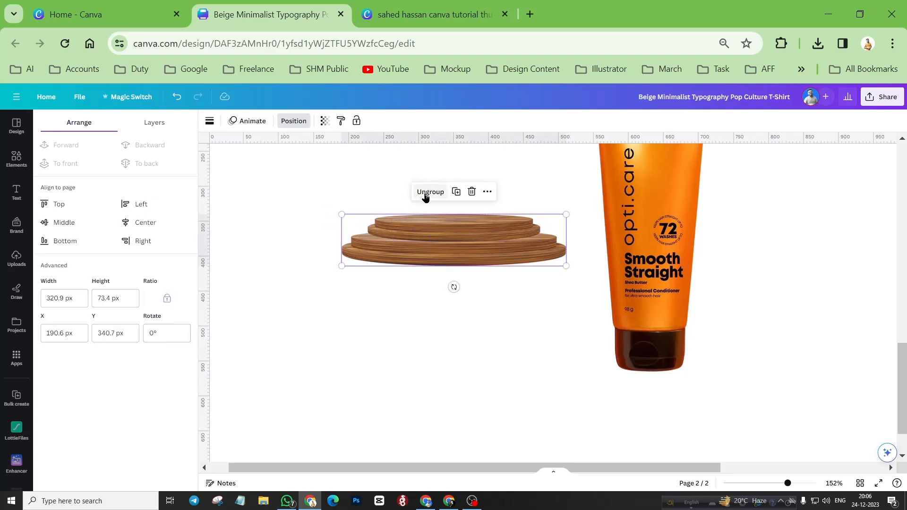
Step: Move the grouped wooden base beneath the tube's cap
{"action": "left_click_drag", "start_coordinate": [448, 240], "coordinate": [419, 244]}
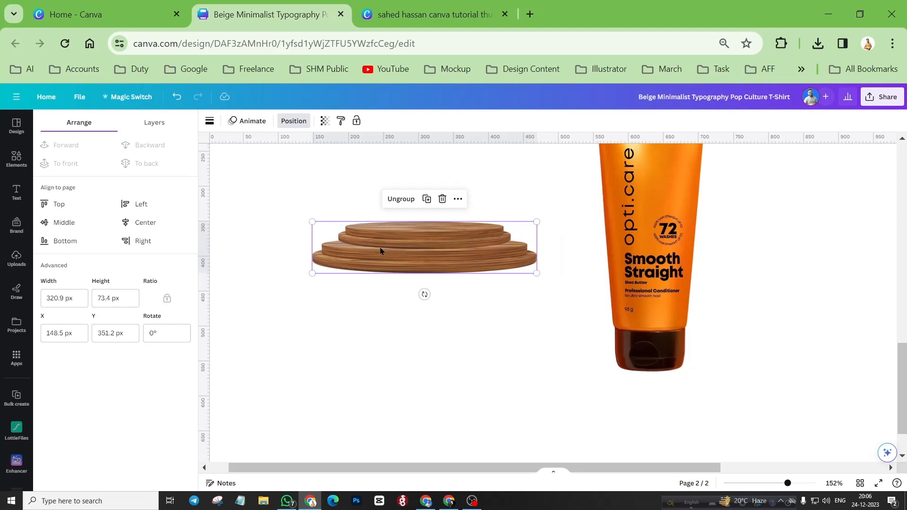
{"action": "left_click_drag", "start_coordinate": [410, 245], "coordinate": [658, 375]}
{"action": "left_click_drag", "start_coordinate": [410, 463], "coordinate": [532, 474]}
{"action": "mouse_move", "coordinate": [540, 384]}
{"action": "left_mouse_down"}
{"action": "mouse_move", "coordinate": [533, 366]}
{"action": "mouse_move", "coordinate": [540, 397]}
{"action": "mouse_move", "coordinate": [541, 372]}
{"action": "left_mouse_up"}
Step: Bring the tube in front of the wooden base and stand its cap centred on the top step
{"action": "left_click", "coordinate": [487, 321]}
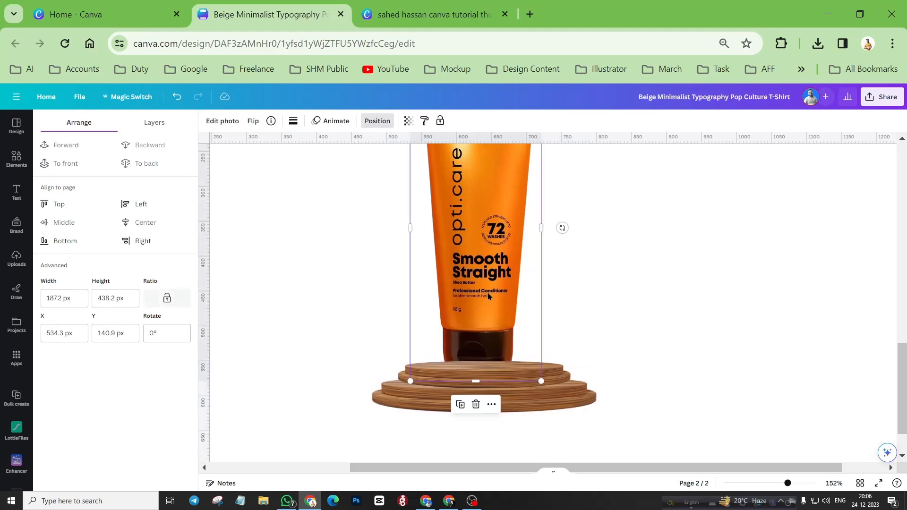
{"action": "left_click", "coordinate": [66, 145]}
{"action": "left_click_drag", "start_coordinate": [476, 295], "coordinate": [485, 291]}
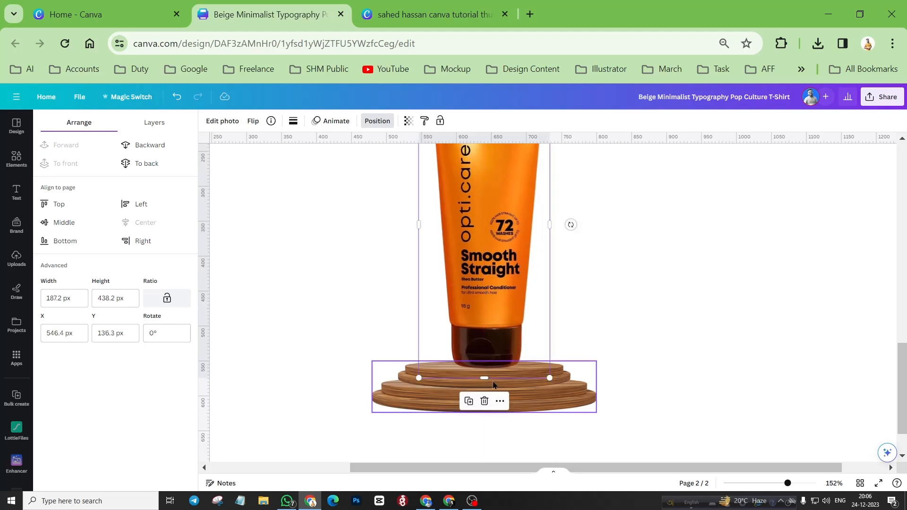
{"action": "left_click", "coordinate": [610, 344]}
{"action": "scroll", "coordinate": [653, 345], "scroll_direction": "down", "scroll_amount": 5}
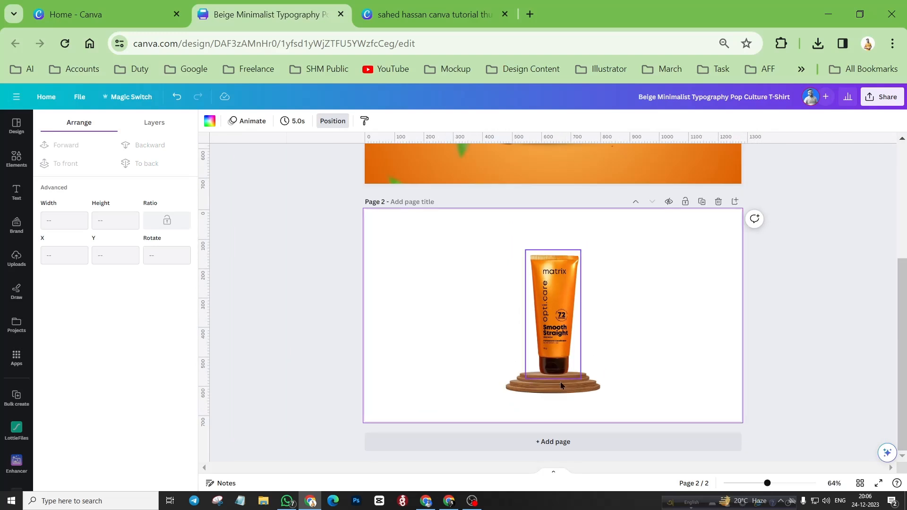
{"action": "scroll", "coordinate": [550, 381], "scroll_direction": "up", "scroll_amount": 5}
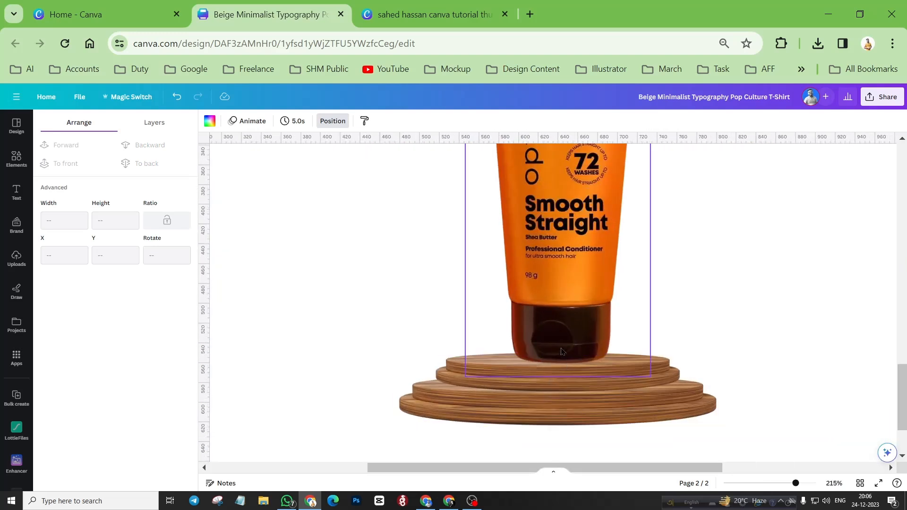
{"action": "scroll", "coordinate": [560, 339], "scroll_direction": "down", "scroll_amount": 3}
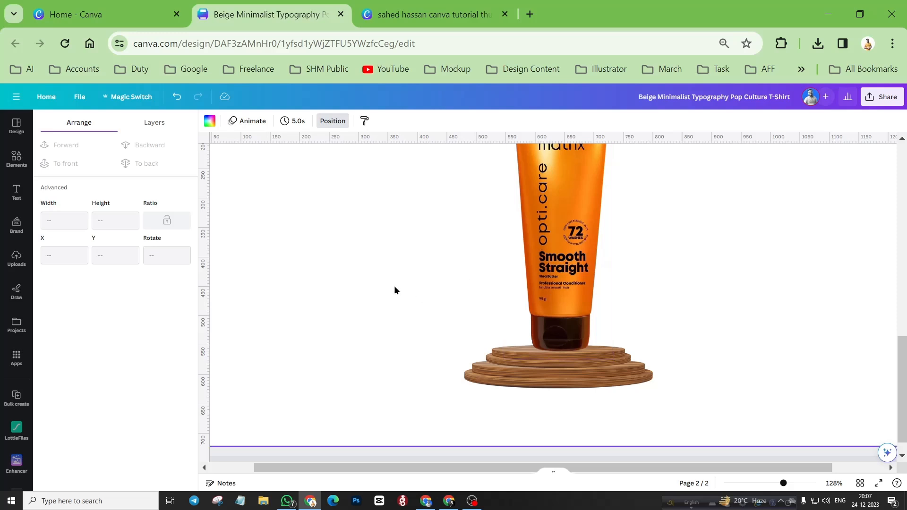
Step: Search the graphics for "shadow" and insert the narrow soft-edged elliptical shadow in the empty area beside the tube
{"action": "left_click", "coordinate": [17, 161]}
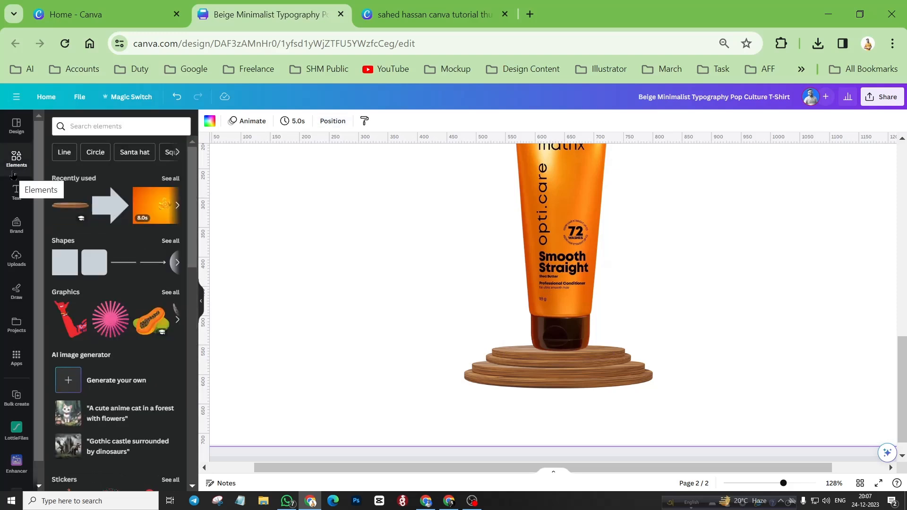
{"action": "left_click", "coordinate": [100, 127]}
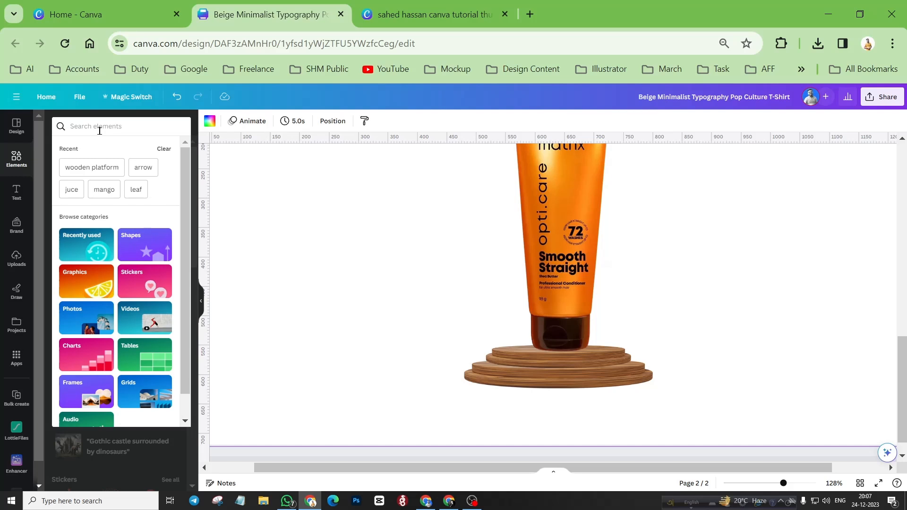
{"action": "type", "text": "shadow"}
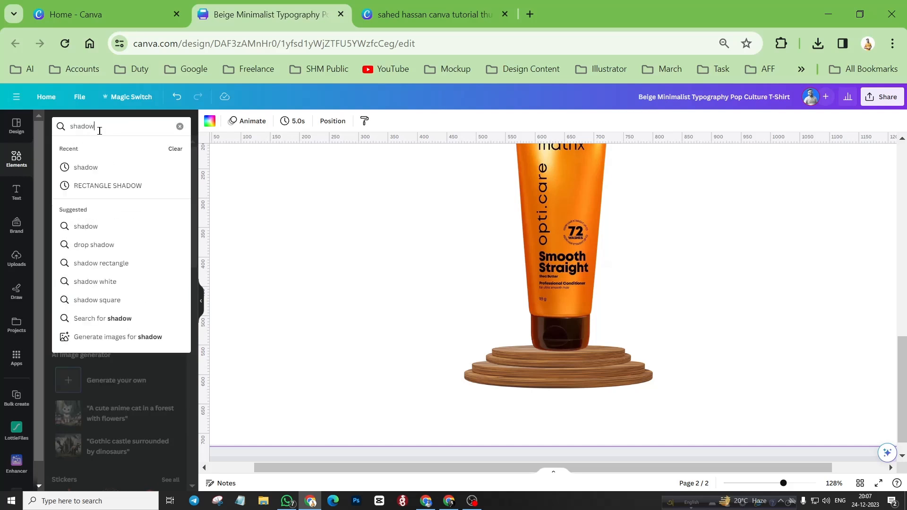
{"action": "key", "text": "Return"}
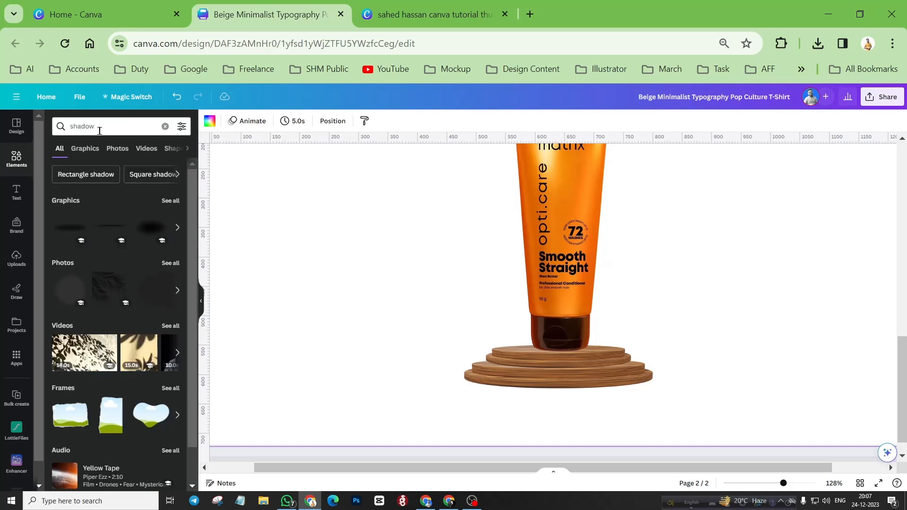
{"action": "left_click", "coordinate": [92, 148]}
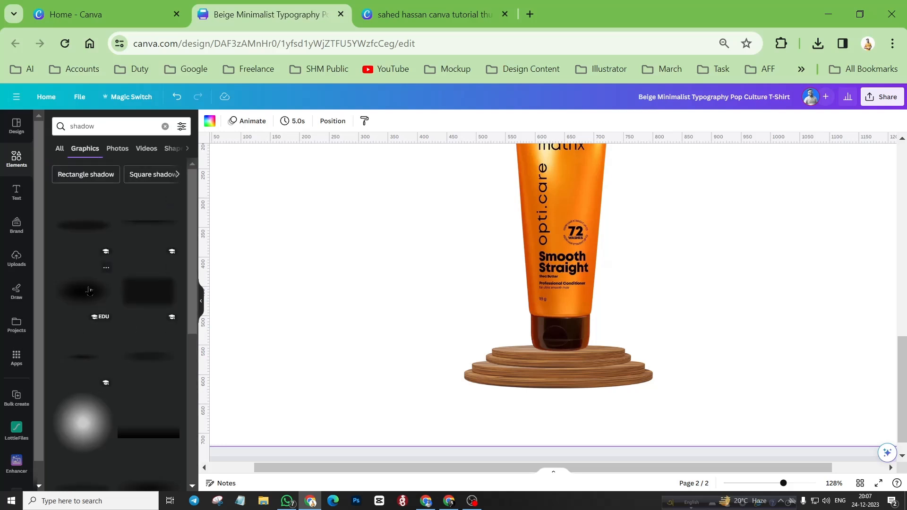
{"action": "left_click", "coordinate": [84, 358]}
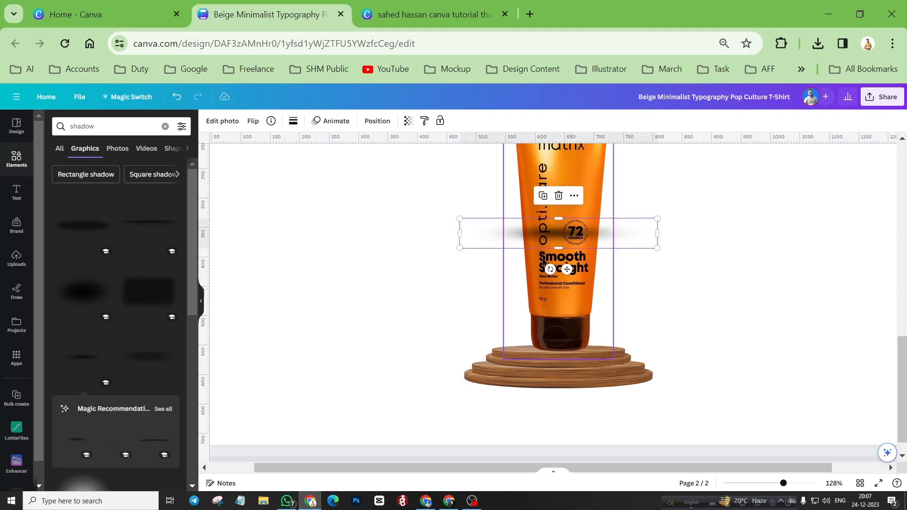
{"action": "left_click_drag", "start_coordinate": [570, 238], "coordinate": [383, 275]}
{"action": "scroll", "coordinate": [311, 276], "scroll_direction": "up", "scroll_amount": 2}
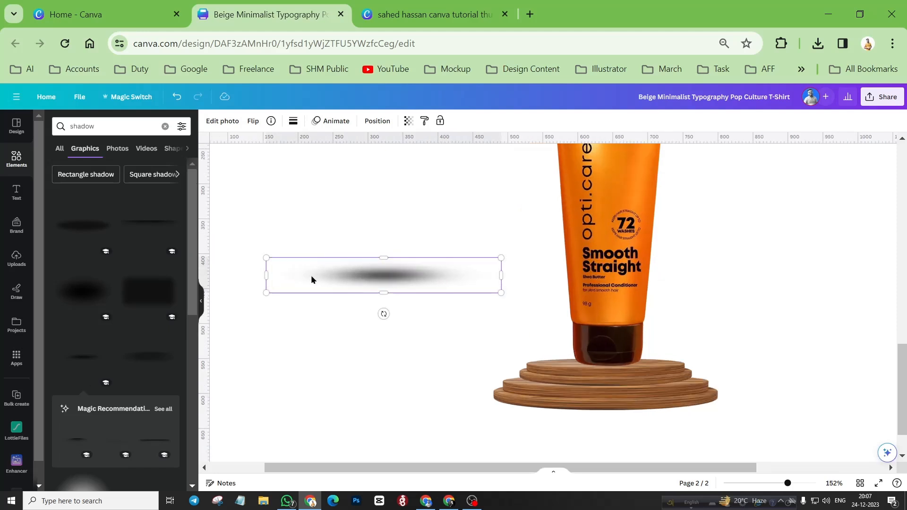
Step: Darken the shadow by stacking duplicates exactly on top of it, and group the stacked copies
{"action": "scroll", "coordinate": [311, 275], "scroll_direction": "up", "scroll_amount": 1}
{"action": "left_click_drag", "start_coordinate": [383, 275], "coordinate": [425, 315]}
{"action": "left_click", "coordinate": [387, 267]}
{"action": "left_click", "coordinate": [390, 269]}
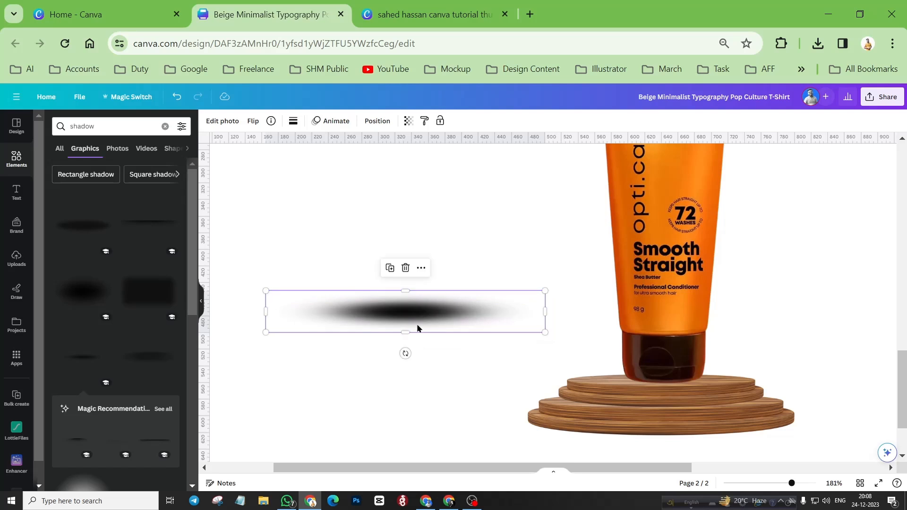
{"action": "left_click", "coordinate": [370, 277]}
{"action": "left_click_drag", "start_coordinate": [371, 274], "coordinate": [397, 342]}
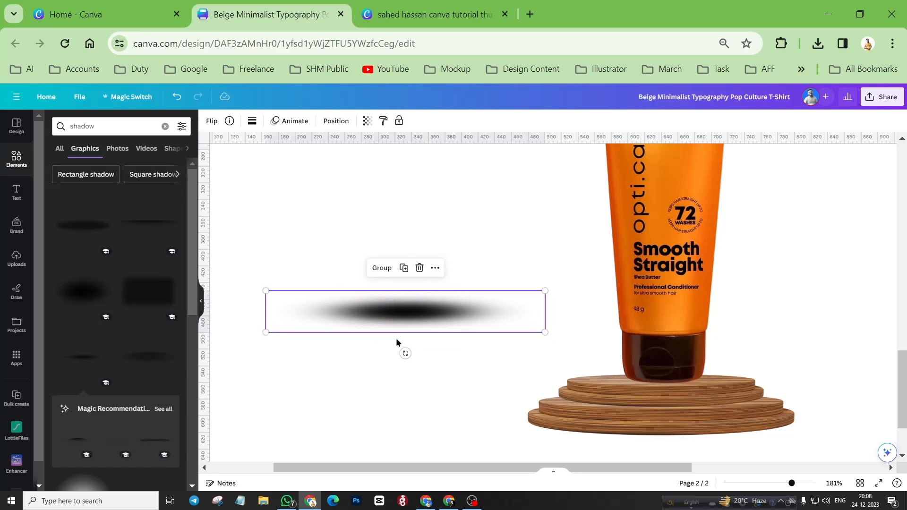
{"action": "left_click", "coordinate": [383, 269]}
Step: Shrink the shadow group to about 172 px wide, place it under the tube's cap and send it behind the tube
{"action": "left_click_drag", "start_coordinate": [266, 290], "coordinate": [401, 316]}
{"action": "left_click_drag", "start_coordinate": [479, 323], "coordinate": [661, 381]}
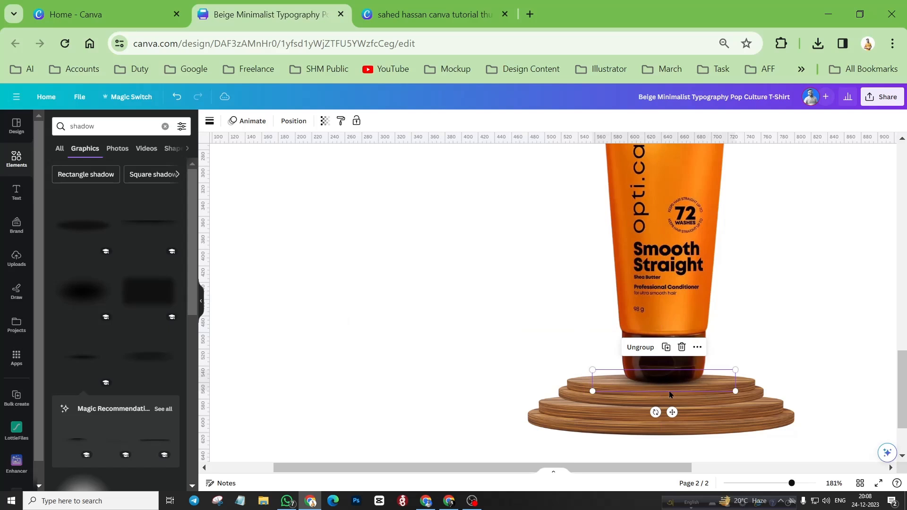
{"action": "left_click", "coordinate": [667, 381]}
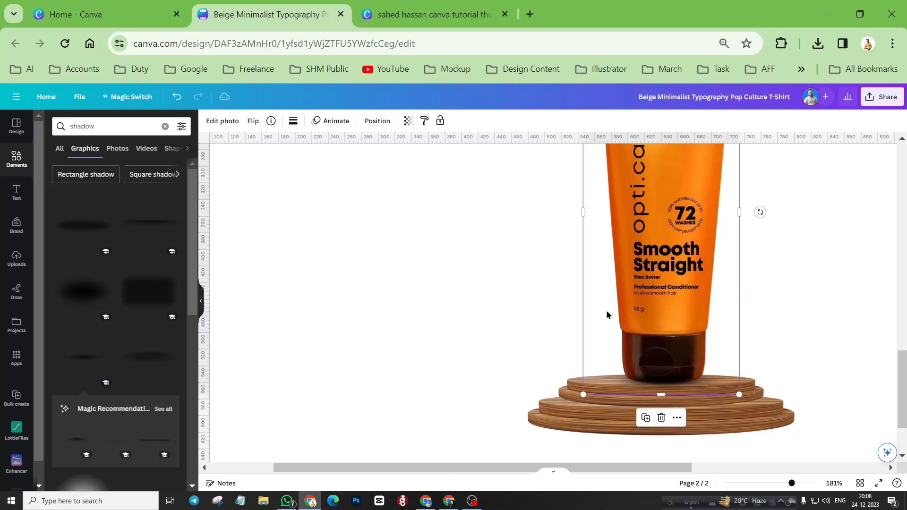
{"action": "left_click", "coordinate": [664, 384]}
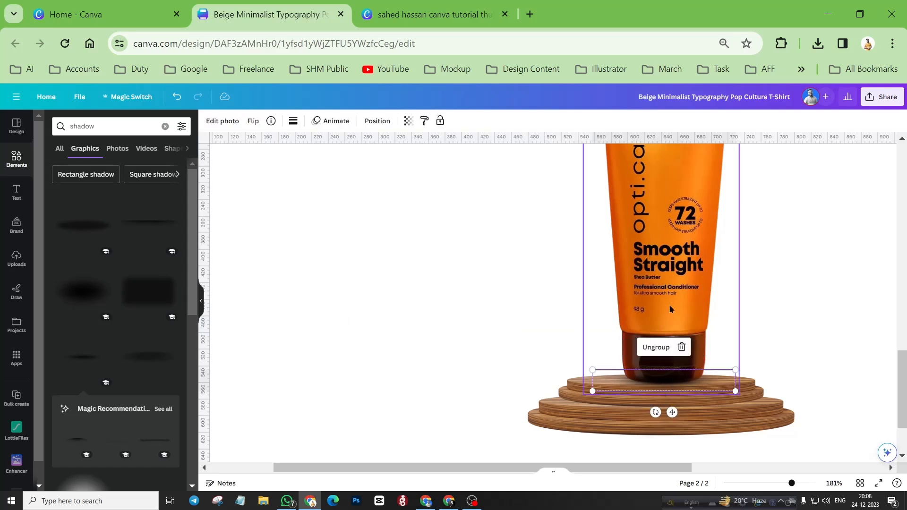
{"action": "left_click", "coordinate": [372, 121]}
{"action": "left_click", "coordinate": [150, 147]}
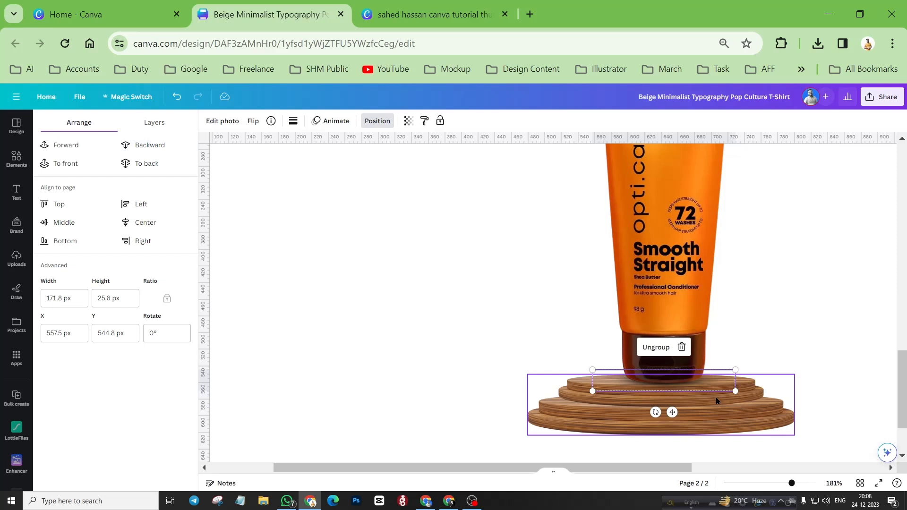
Step: Enlarge the cap shadow to about 191 × 28 px and recentre it on the top wooden step
{"action": "scroll", "coordinate": [716, 396], "scroll_direction": "up", "scroll_amount": 5}
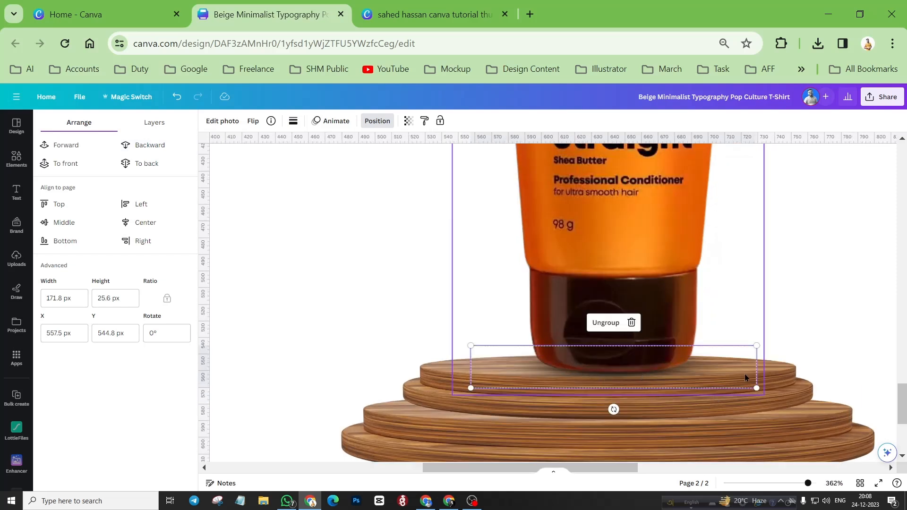
{"action": "left_click_drag", "start_coordinate": [739, 373], "coordinate": [739, 371]}
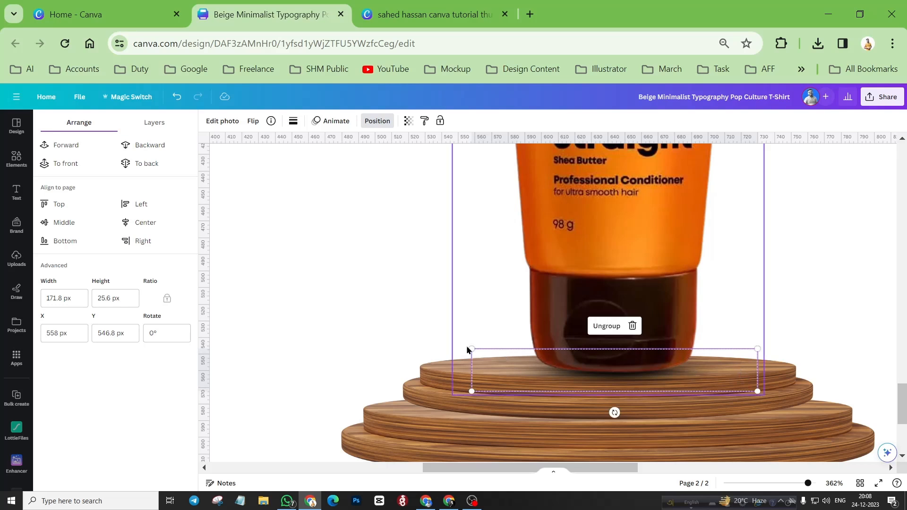
{"action": "left_click_drag", "start_coordinate": [465, 340], "coordinate": [439, 336]}
{"action": "left_click_drag", "start_coordinate": [731, 379], "coordinate": [735, 375]}
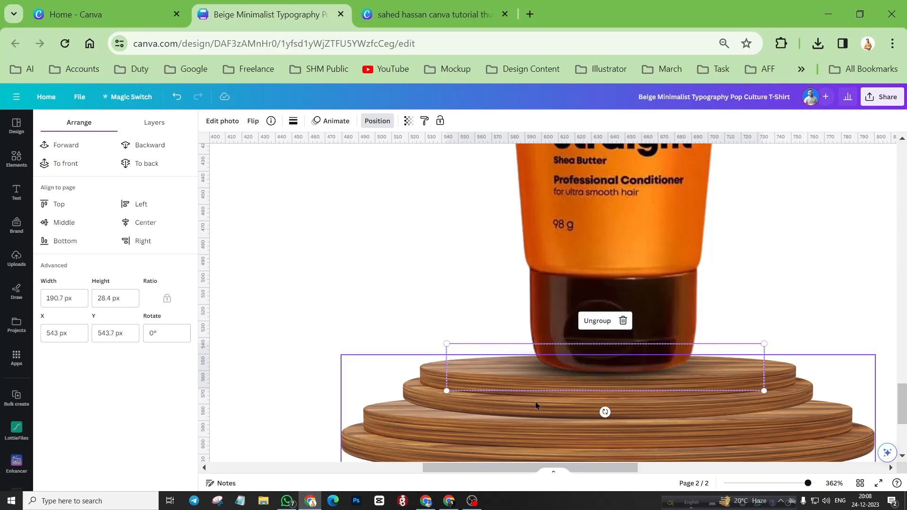
{"action": "scroll", "coordinate": [583, 363], "scroll_direction": "down", "scroll_amount": 5}
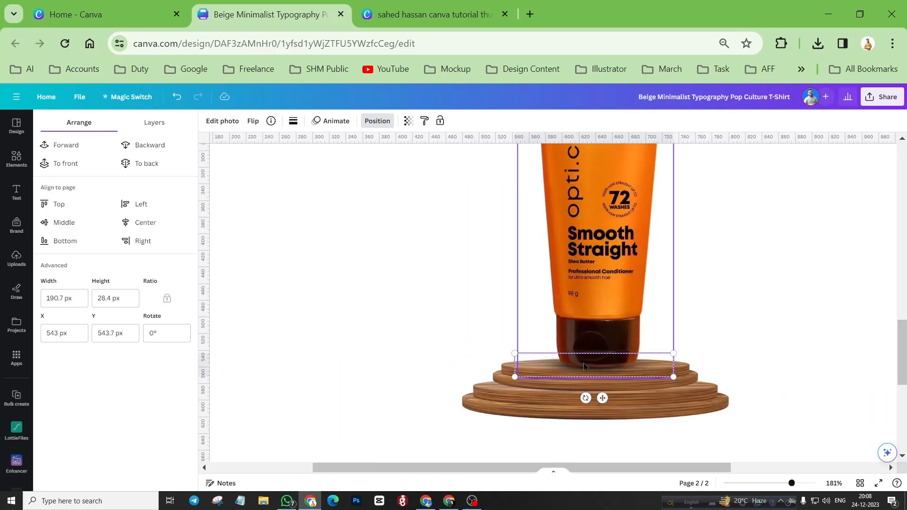
{"action": "left_click", "coordinate": [426, 326]}
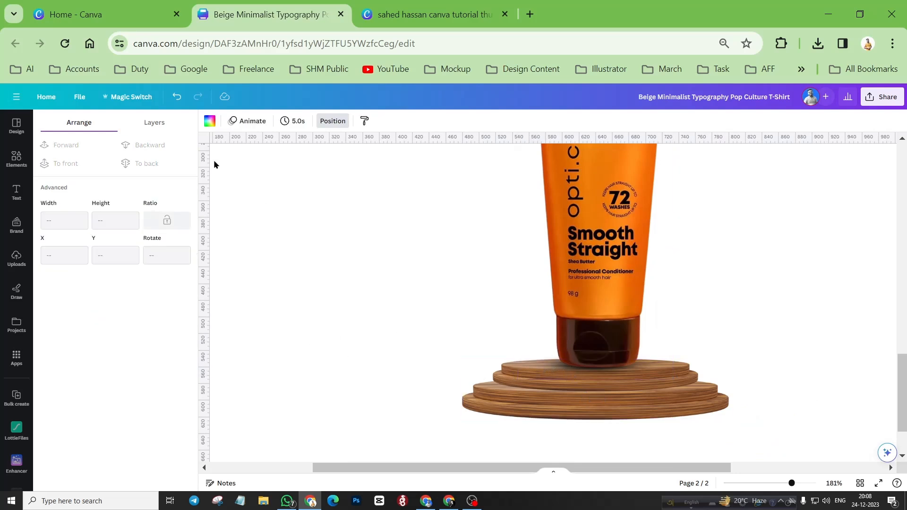
Step: Examine the layer order of the tube, the shadow group and the wooden base
{"action": "left_click", "coordinate": [156, 124]}
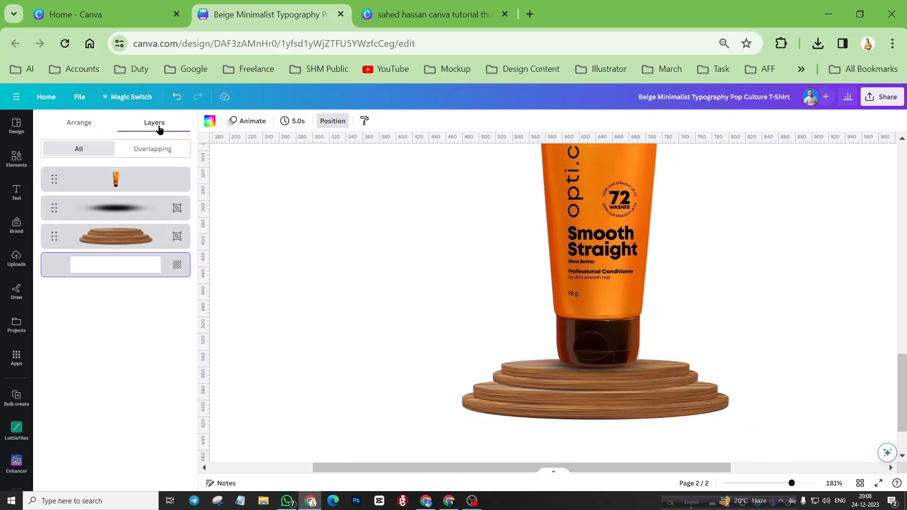
{"action": "left_click", "coordinate": [118, 208]}
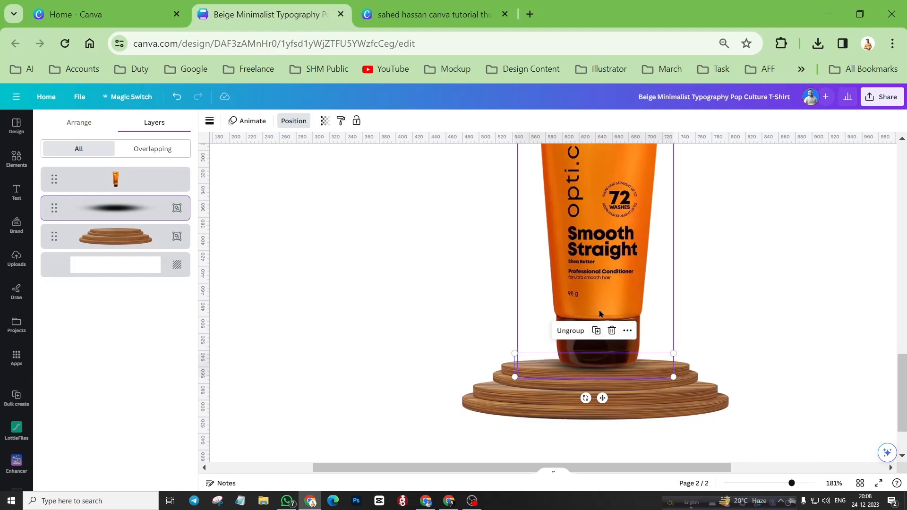
{"action": "left_click", "coordinate": [486, 314]}
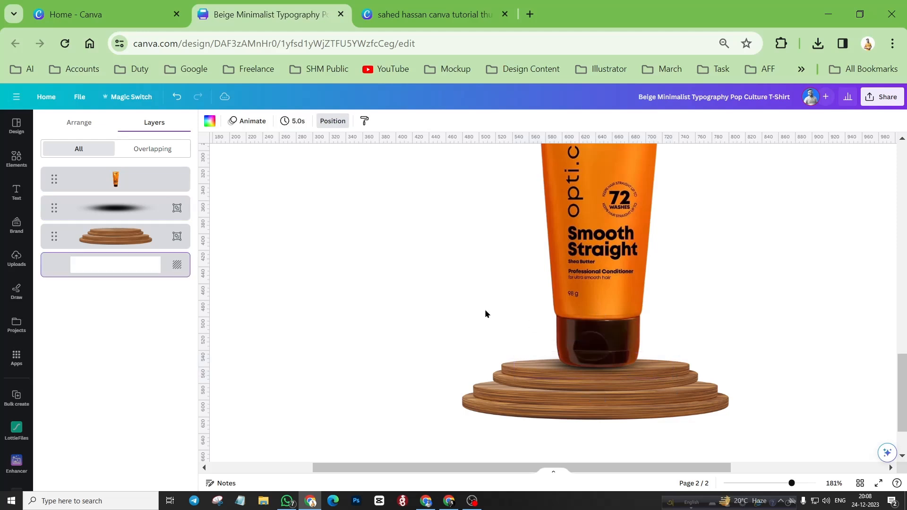
{"action": "left_click", "coordinate": [601, 313]}
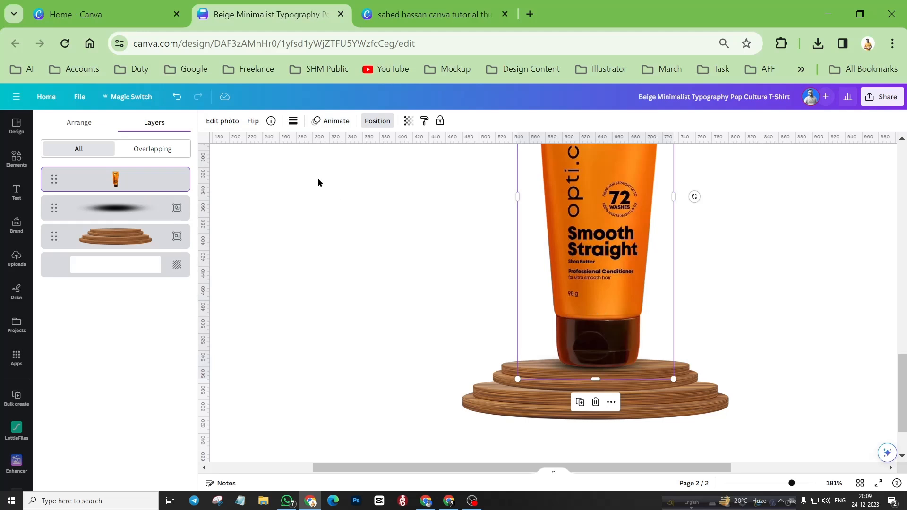
{"action": "left_click", "coordinate": [377, 122]}
{"action": "left_click", "coordinate": [377, 121]}
{"action": "left_click", "coordinate": [86, 125]}
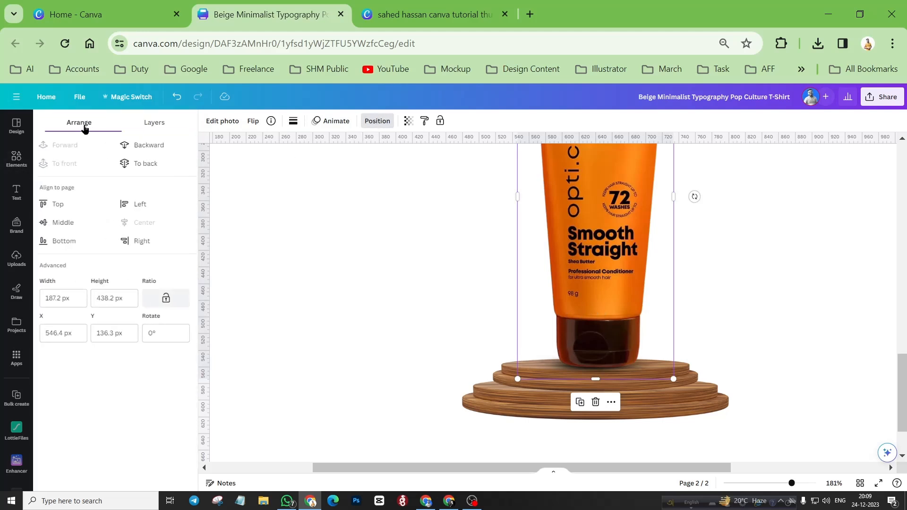
{"action": "left_click", "coordinate": [155, 124]}
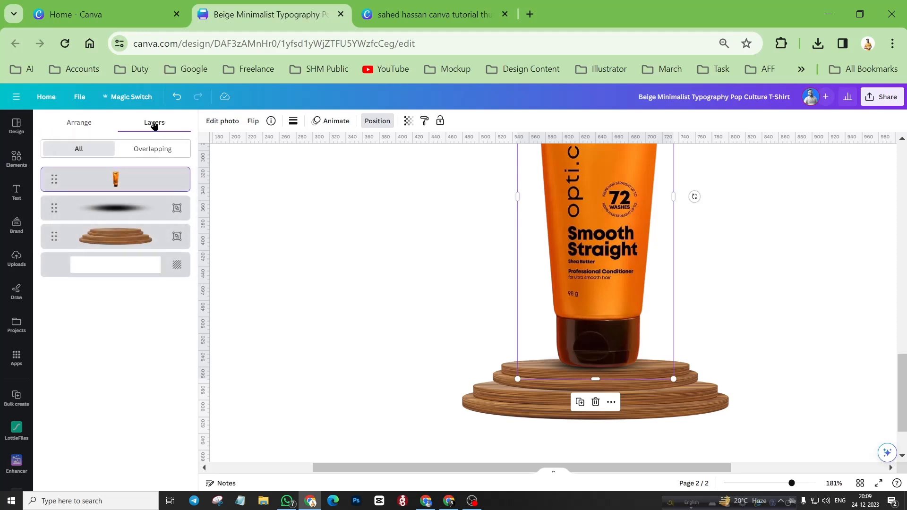
Step: Duplicate the cap's shadow group and move the copy down to the lowest step of the wooden base
{"action": "left_click", "coordinate": [132, 214]}
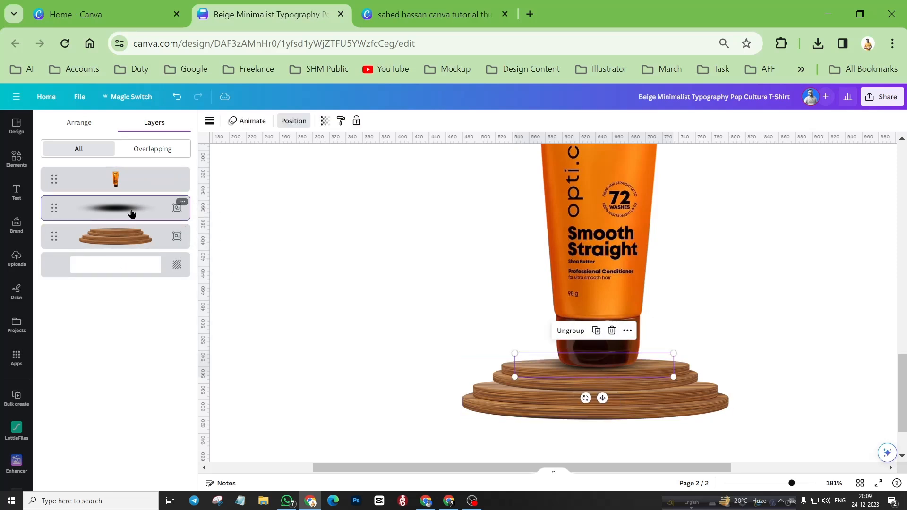
{"action": "left_click", "coordinate": [596, 330]}
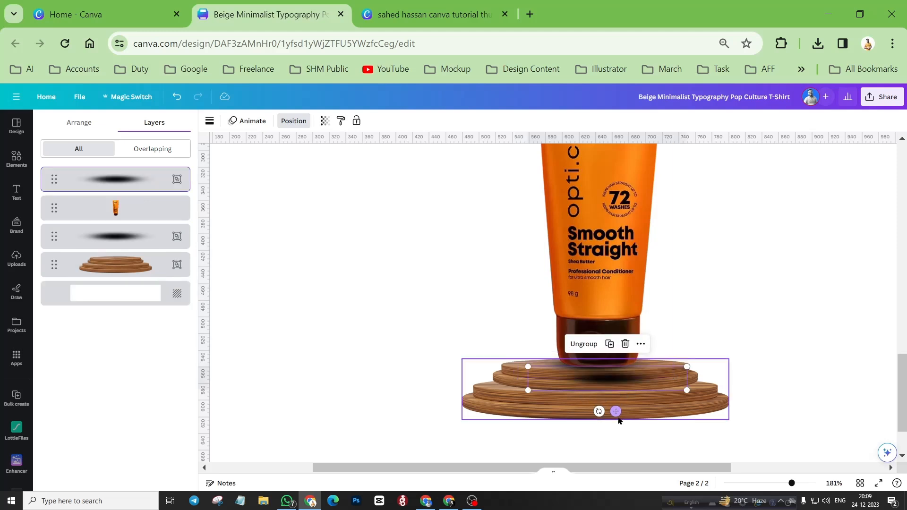
{"action": "left_click_drag", "start_coordinate": [615, 412], "coordinate": [605, 438]}
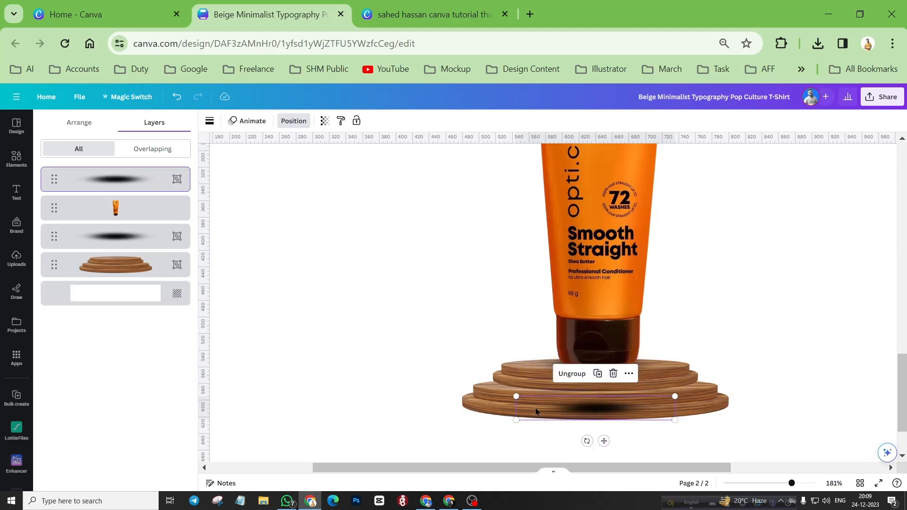
{"action": "scroll", "coordinate": [543, 414], "scroll_direction": "down", "scroll_amount": 2}
{"action": "left_click_drag", "start_coordinate": [603, 341], "coordinate": [605, 363]}
Step: Enlarge the duplicated shadow to about 626 × 93 px and centre it across the wooden base
{"action": "left_click_drag", "start_coordinate": [675, 340], "coordinate": [888, 294]}
{"action": "left_click_drag", "start_coordinate": [796, 344], "coordinate": [686, 336]}
{"action": "left_click_drag", "start_coordinate": [405, 302], "coordinate": [282, 266]}
{"action": "left_click_drag", "start_coordinate": [399, 322], "coordinate": [450, 326]}
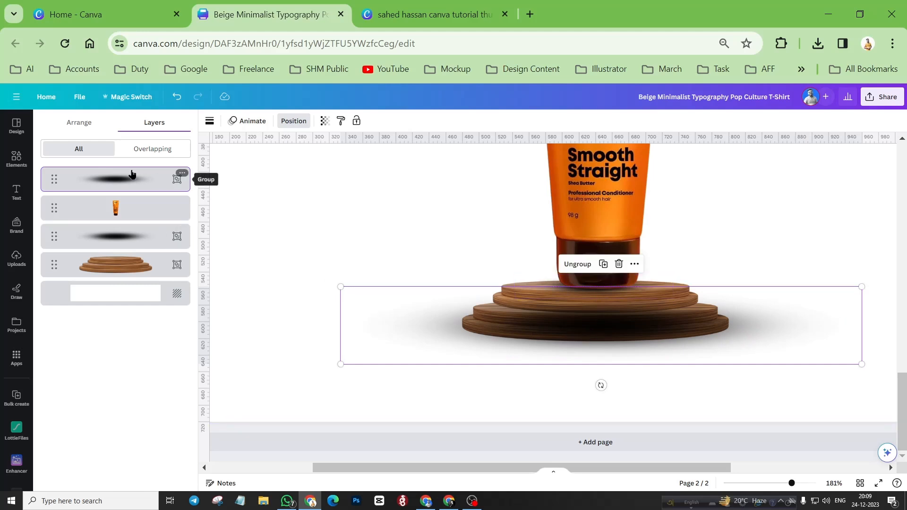
Step: Move the enlarged shadow below the wooden base in the layer order and nudge it into place
{"action": "left_click_drag", "start_coordinate": [132, 174], "coordinate": [132, 265]}
{"action": "left_click_drag", "start_coordinate": [803, 341], "coordinate": [800, 338]}
{"action": "left_click", "coordinate": [78, 122]}
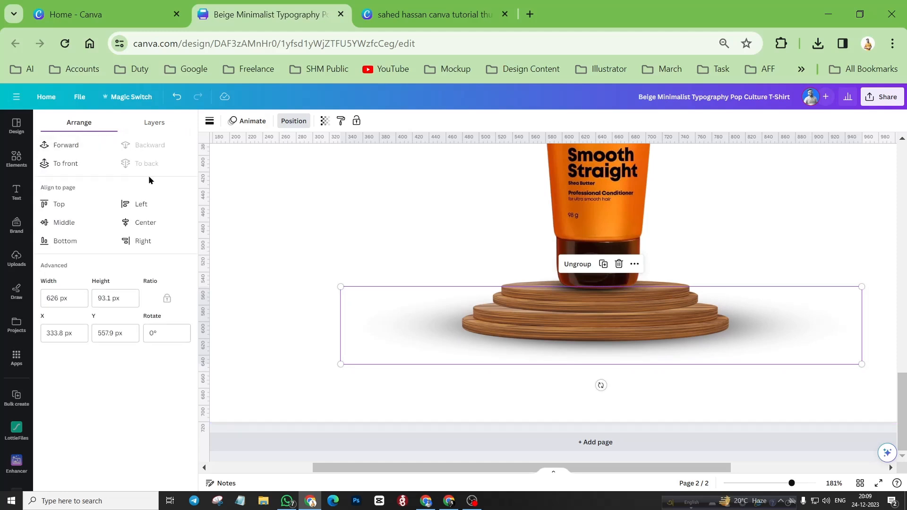
Step: Shrink the base shadow and centre it so a soft edge shows evenly around the bottom of the wooden base
{"action": "left_click_drag", "start_coordinate": [340, 287], "coordinate": [419, 302]}
{"action": "left_click_drag", "start_coordinate": [822, 344], "coordinate": [789, 340]}
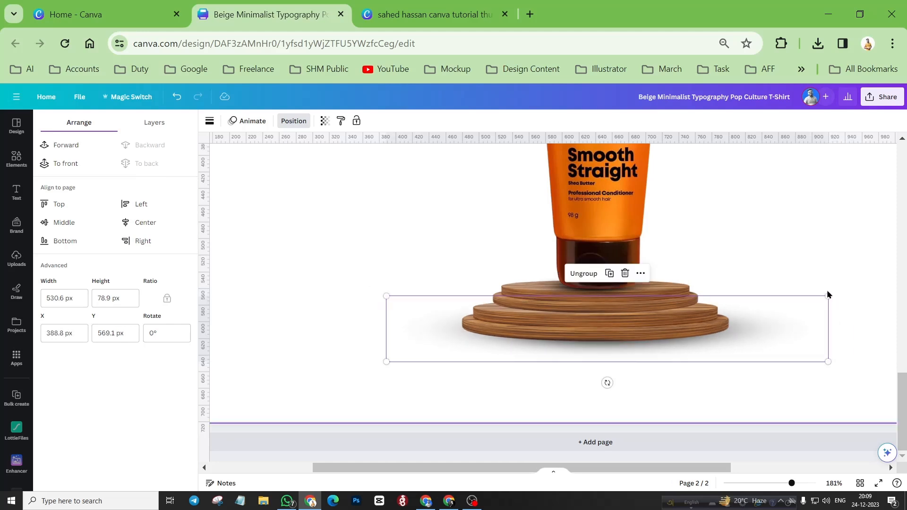
{"action": "left_click_drag", "start_coordinate": [828, 296], "coordinate": [789, 296]}
{"action": "left_click_drag", "start_coordinate": [741, 338], "coordinate": [753, 330]}
{"action": "left_click", "coordinate": [431, 252]}
{"action": "scroll", "coordinate": [432, 252], "scroll_direction": "down", "scroll_amount": 5}
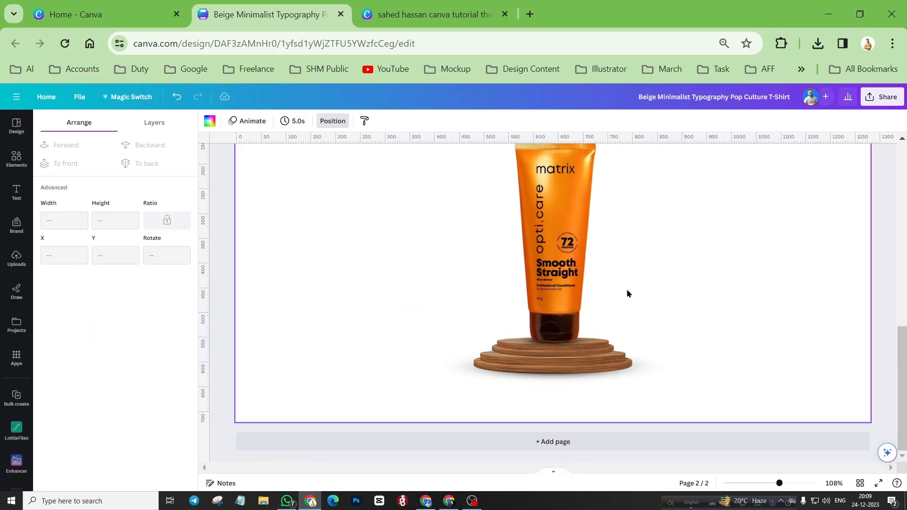
{"action": "scroll", "coordinate": [627, 294], "scroll_direction": "down", "scroll_amount": 2}
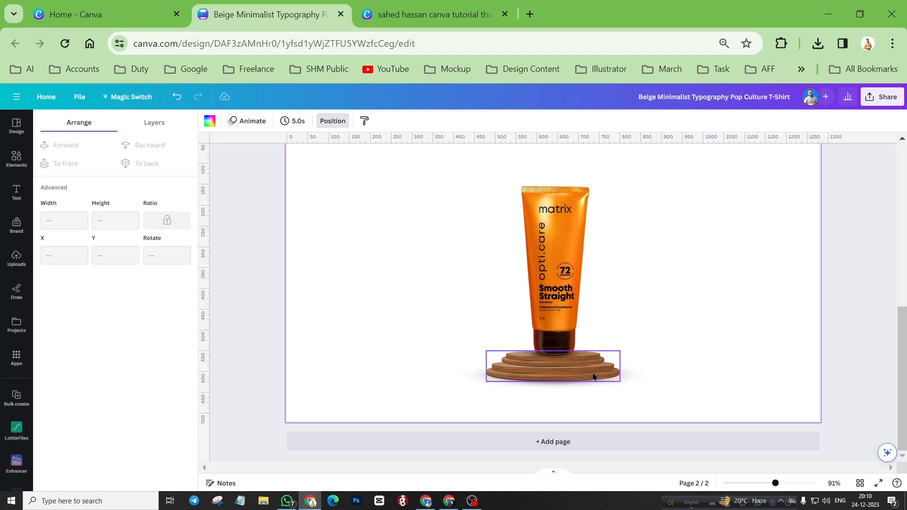
Step: Compare page 2 with the finished ad on page 1 and add a blank third page below page 2
{"action": "scroll", "coordinate": [594, 376], "scroll_direction": "up", "scroll_amount": 6}
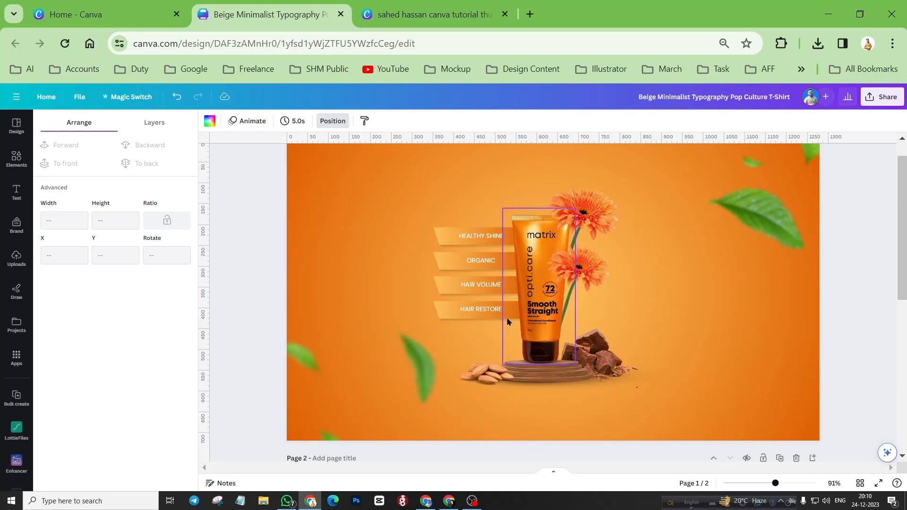
{"action": "scroll", "coordinate": [507, 322], "scroll_direction": "down", "scroll_amount": 6}
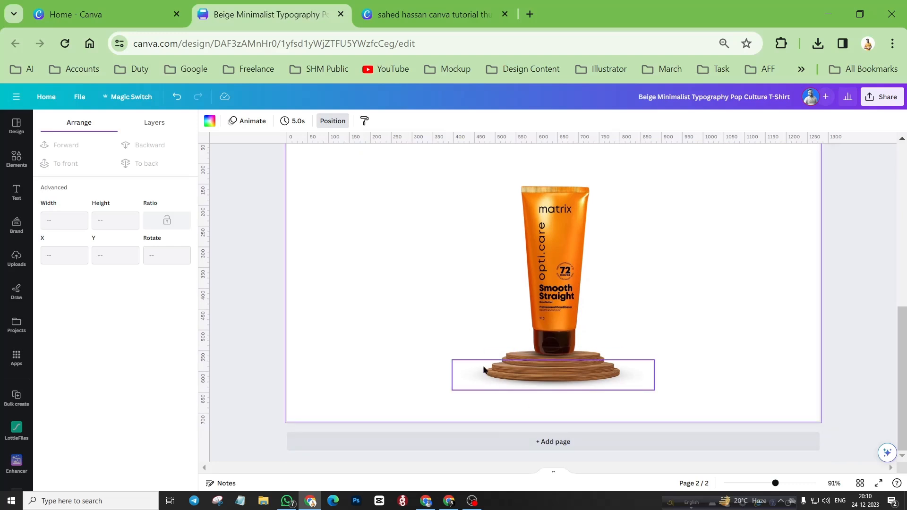
{"action": "scroll", "coordinate": [478, 361], "scroll_direction": "up", "scroll_amount": 7}
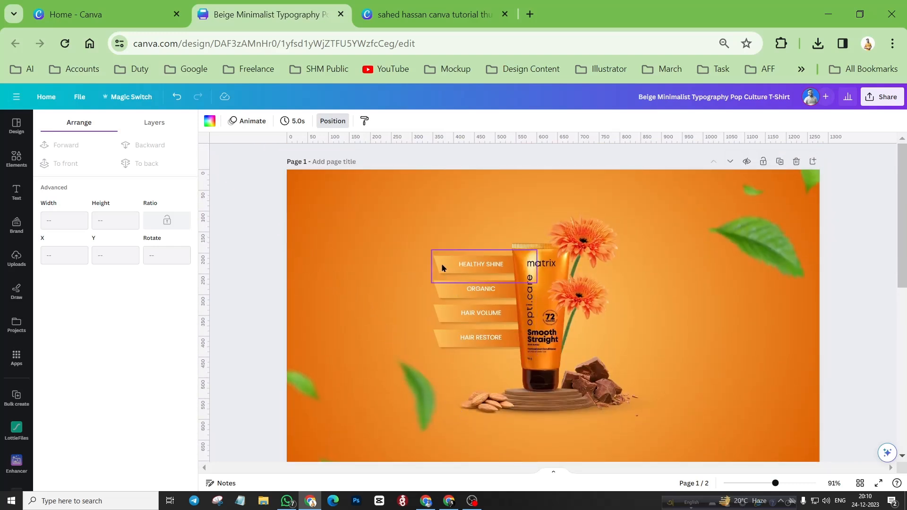
{"action": "scroll", "coordinate": [561, 361], "scroll_direction": "down", "scroll_amount": 5}
{"action": "scroll", "coordinate": [562, 361], "scroll_direction": "down", "scroll_amount": 4}
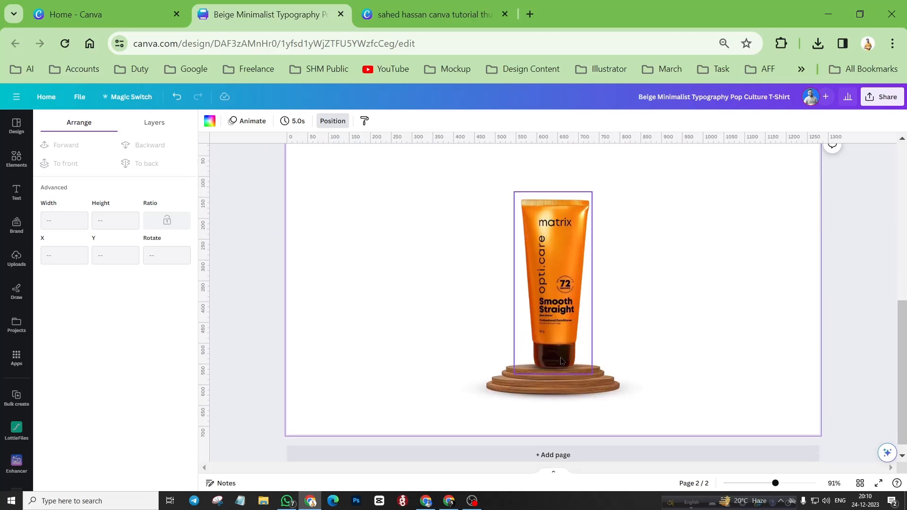
{"action": "left_click", "coordinate": [550, 440]}
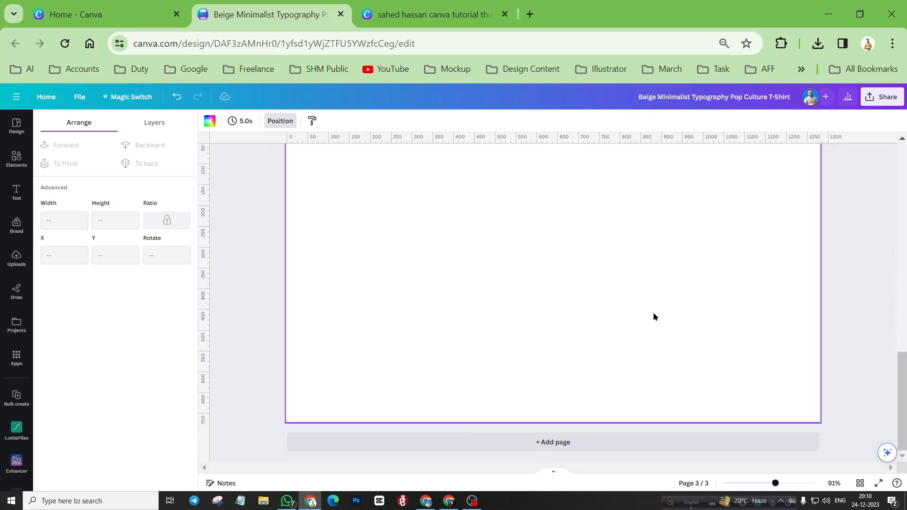
{"action": "scroll", "coordinate": [530, 316], "scroll_direction": "down", "scroll_amount": 1}
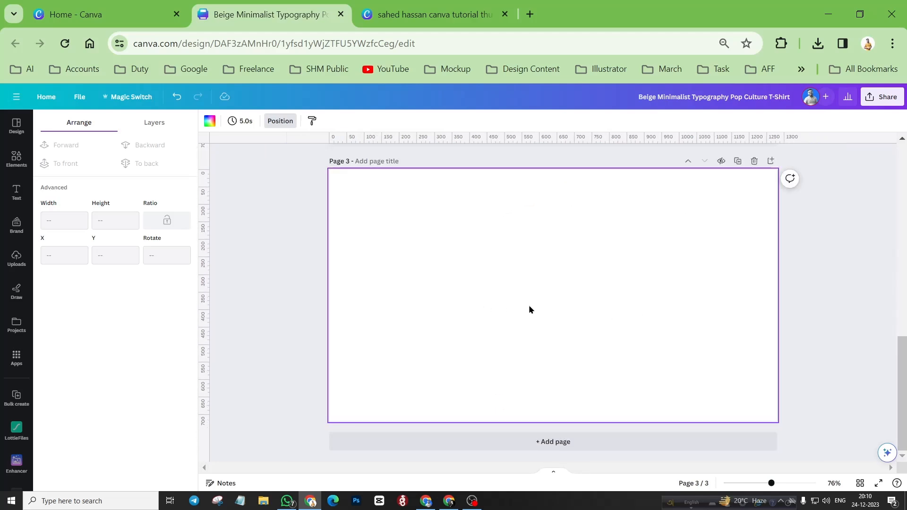
Step: Insert the left-leaning parallelogram shape on page 3 and stretch it into a long banner across most of the page width
{"action": "left_click", "coordinate": [18, 162]}
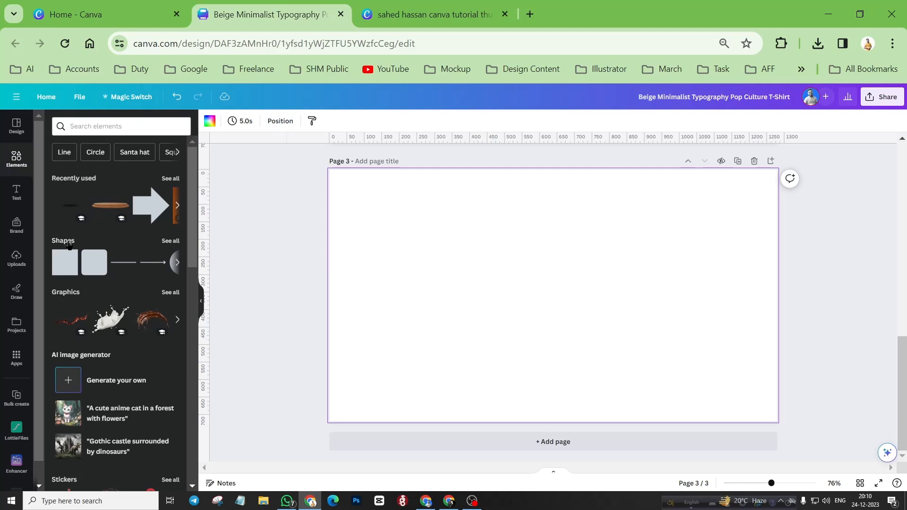
{"action": "left_click", "coordinate": [166, 242]}
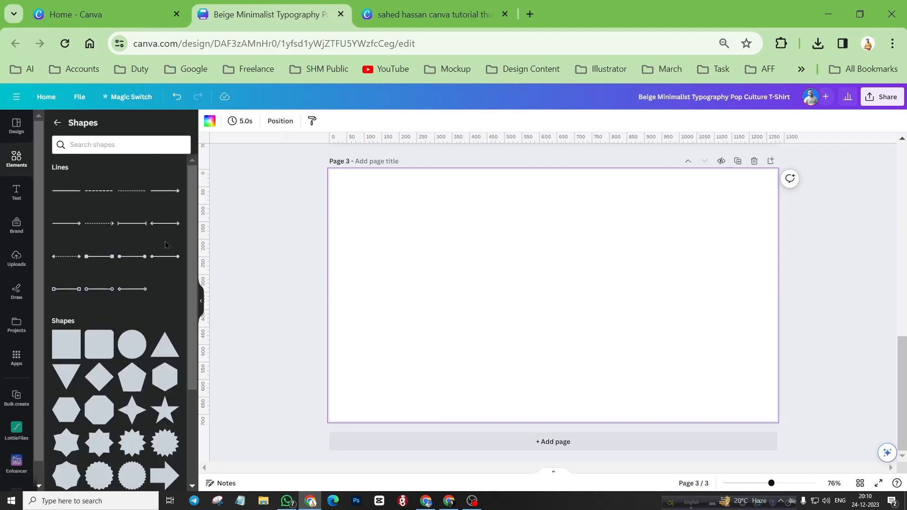
{"action": "scroll", "coordinate": [160, 248], "scroll_direction": "down", "scroll_amount": 5}
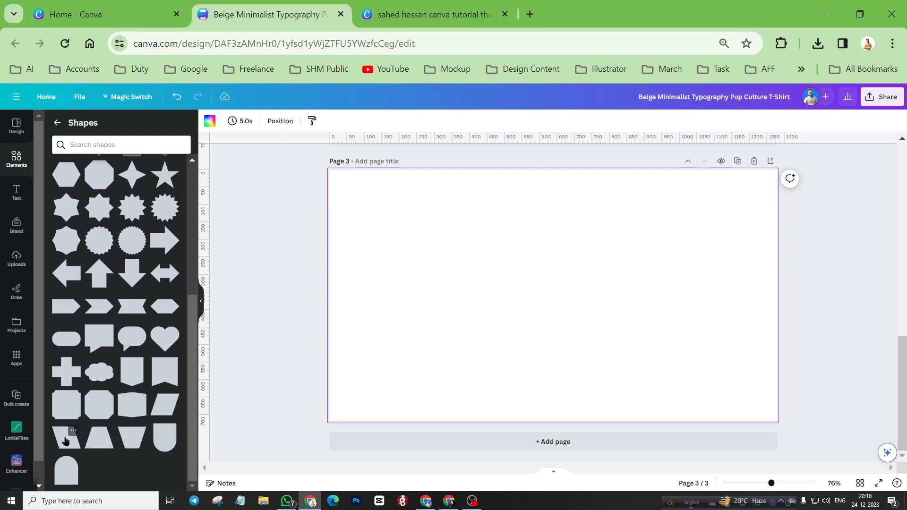
{"action": "left_click", "coordinate": [65, 441]}
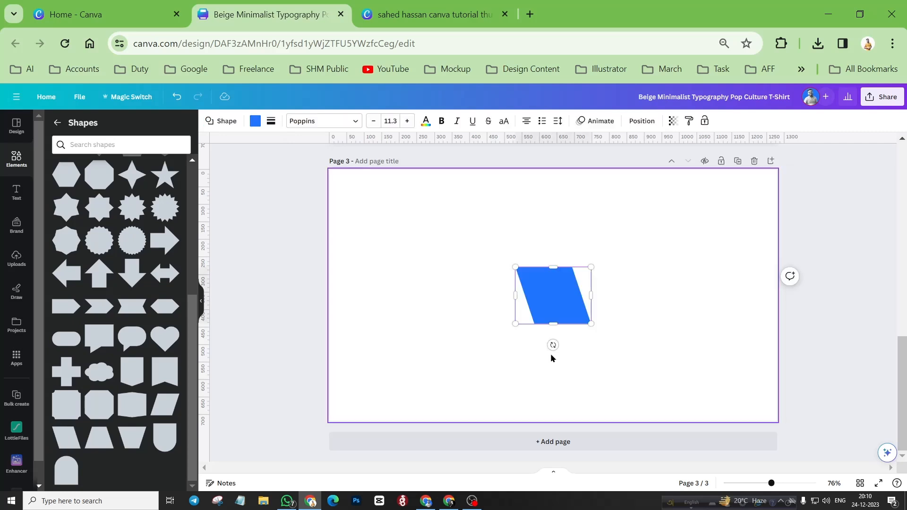
{"action": "left_click", "coordinate": [551, 354]}
{"action": "left_click", "coordinate": [569, 304]}
{"action": "left_click_drag", "start_coordinate": [560, 301], "coordinate": [752, 295]}
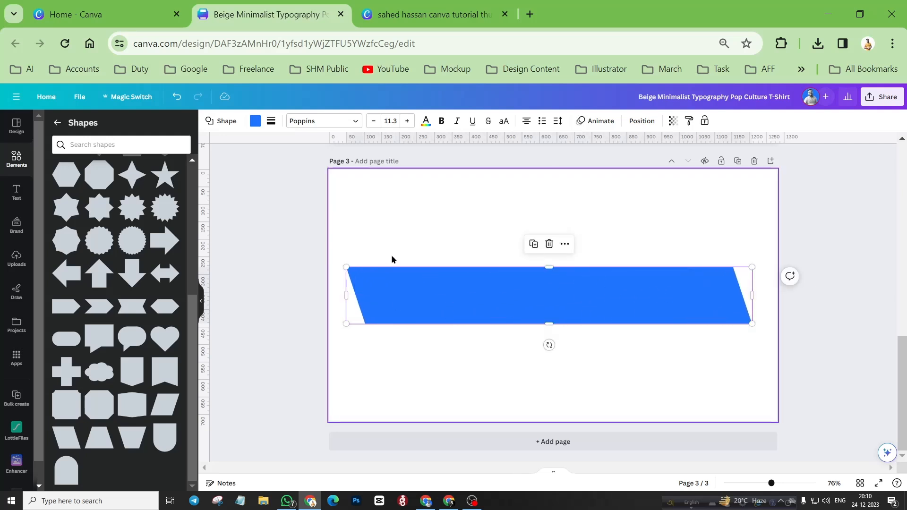
Step: Examine the slanted feature label banners on page 1 as a reference for the parallelogram on page 3
{"action": "scroll", "coordinate": [445, 229], "scroll_direction": "up", "scroll_amount": 9}
{"action": "scroll", "coordinate": [465, 225], "scroll_direction": "up", "scroll_amount": 2}
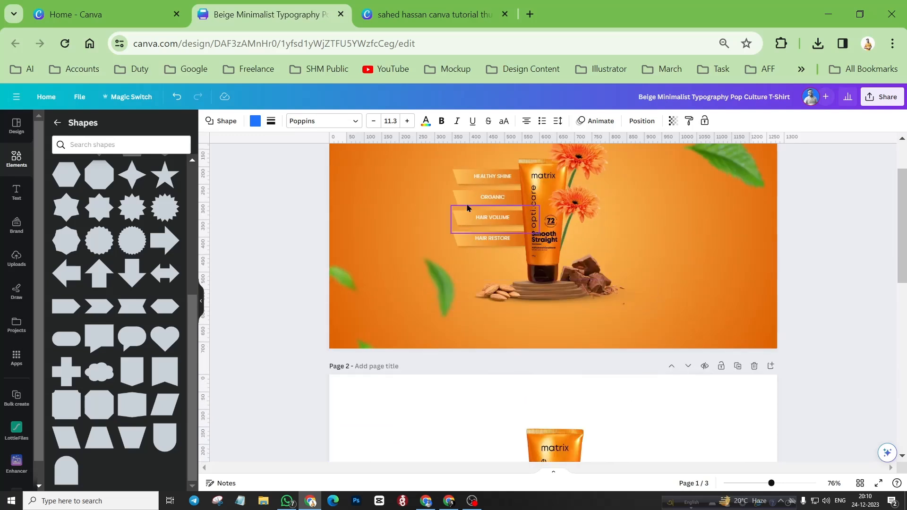
{"action": "scroll", "coordinate": [480, 324], "scroll_direction": "down", "scroll_amount": 8}
{"action": "scroll", "coordinate": [480, 324], "scroll_direction": "down", "scroll_amount": 3}
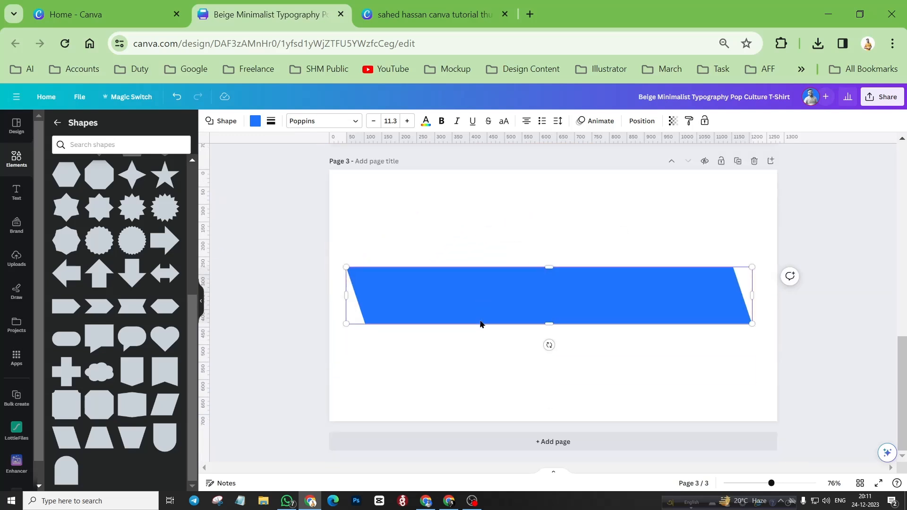
{"action": "left_click", "coordinate": [480, 365]}
{"action": "left_click", "coordinate": [503, 295]}
{"action": "left_click", "coordinate": [481, 345]}
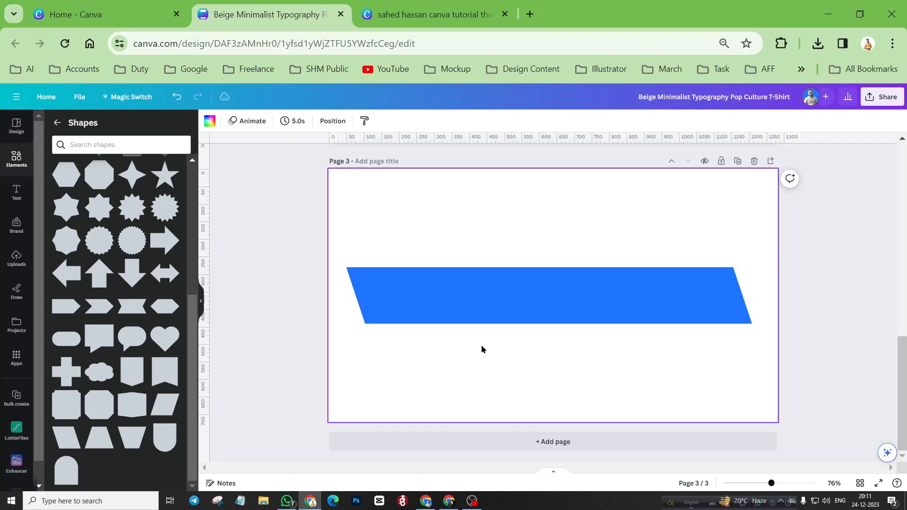
Step: Change the parallelogram's fill from a solid colour to a gradient
{"action": "left_click", "coordinate": [507, 299]}
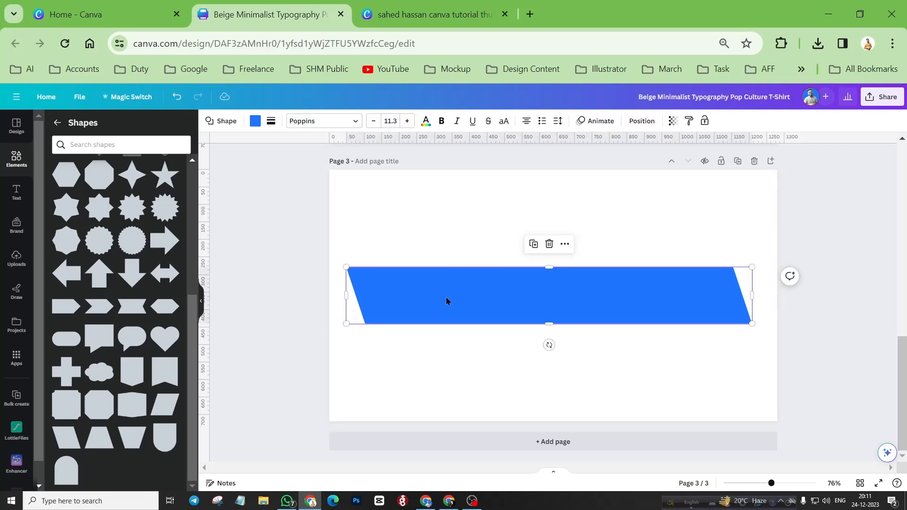
{"action": "left_click", "coordinate": [255, 121]}
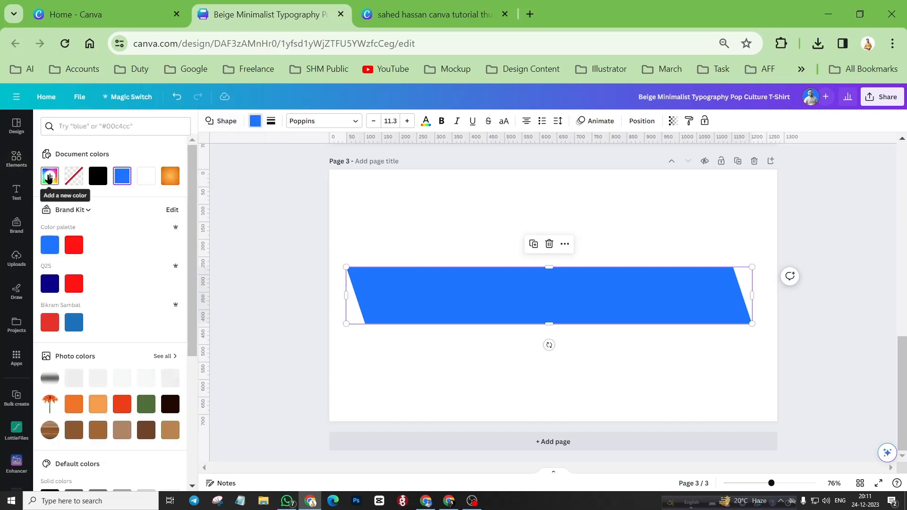
{"action": "left_click", "coordinate": [49, 176]}
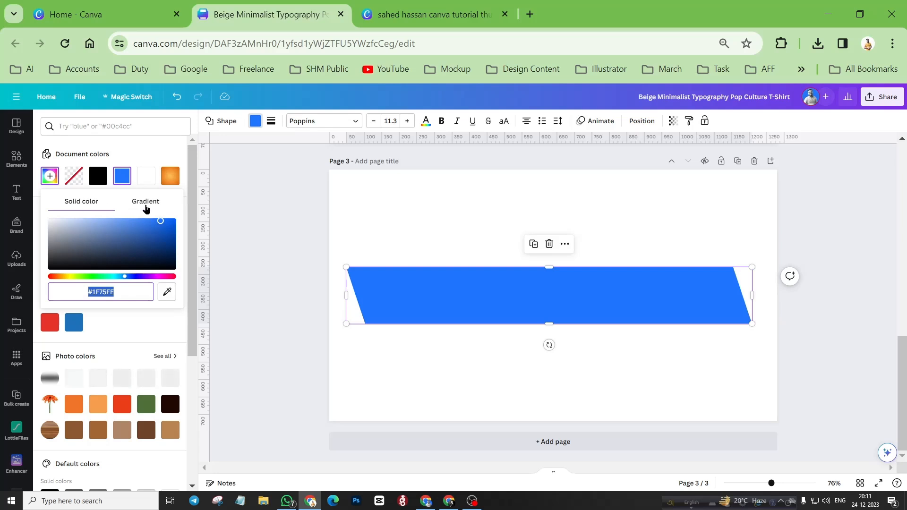
{"action": "left_click", "coordinate": [146, 208]}
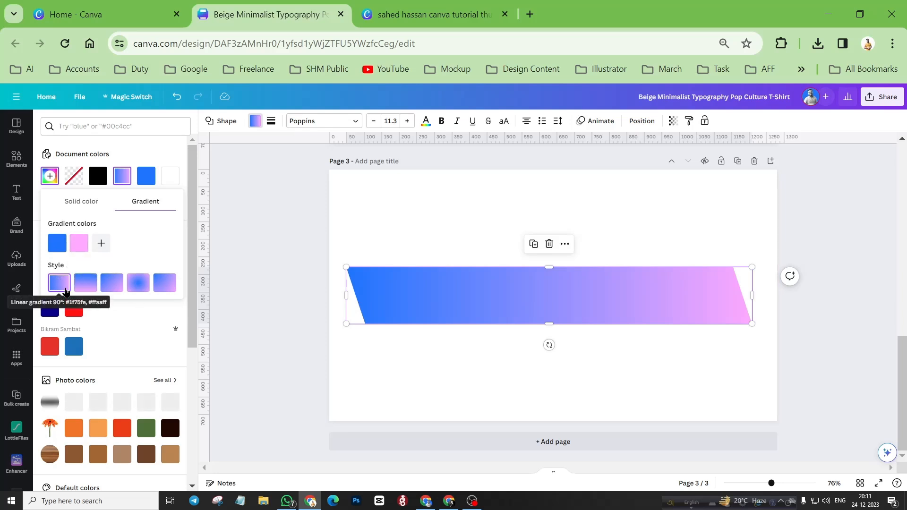
Step: Try the other gradient styles on the parallelogram and return to the 90° linear gradient
{"action": "left_click", "coordinate": [86, 286]}
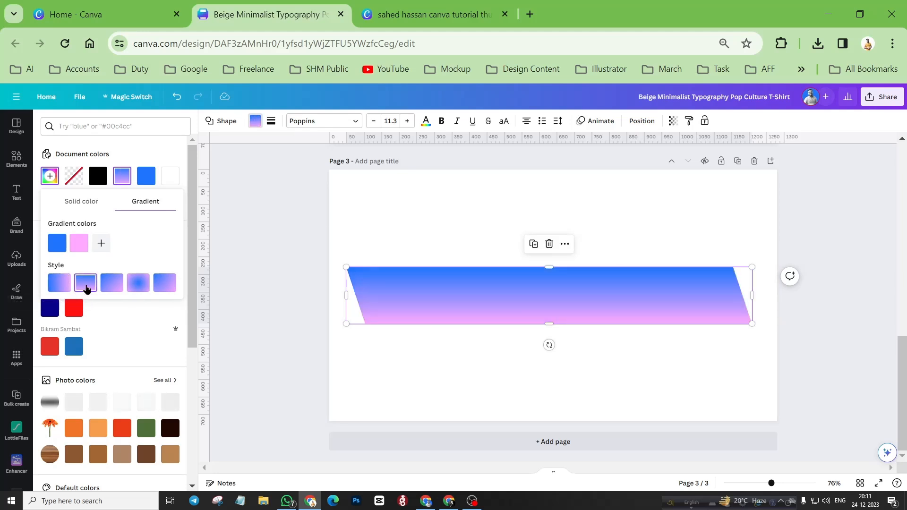
{"action": "left_click", "coordinate": [120, 286]}
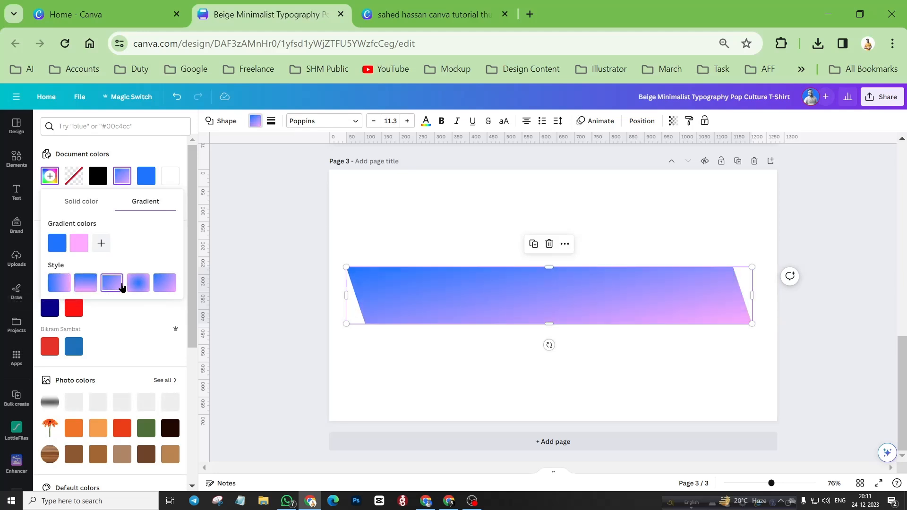
{"action": "left_click", "coordinate": [138, 284]}
{"action": "left_click", "coordinate": [165, 285]}
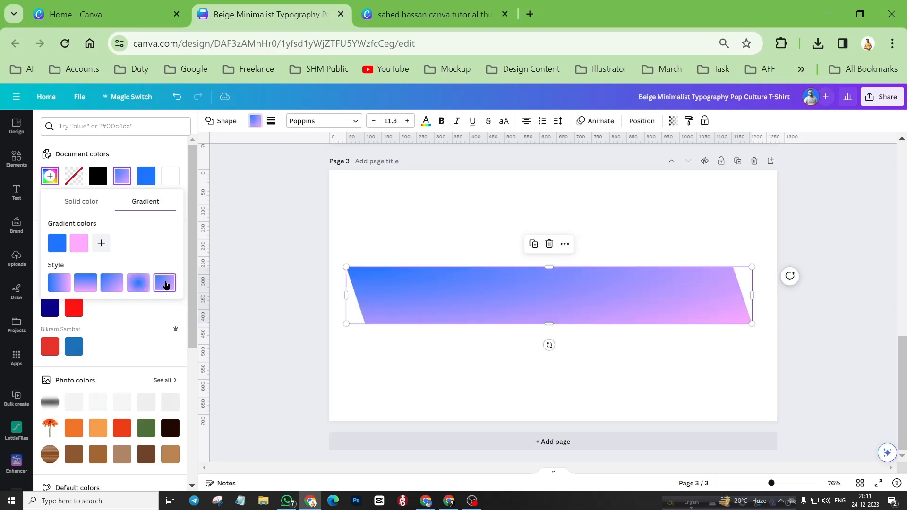
{"action": "left_click", "coordinate": [114, 284]}
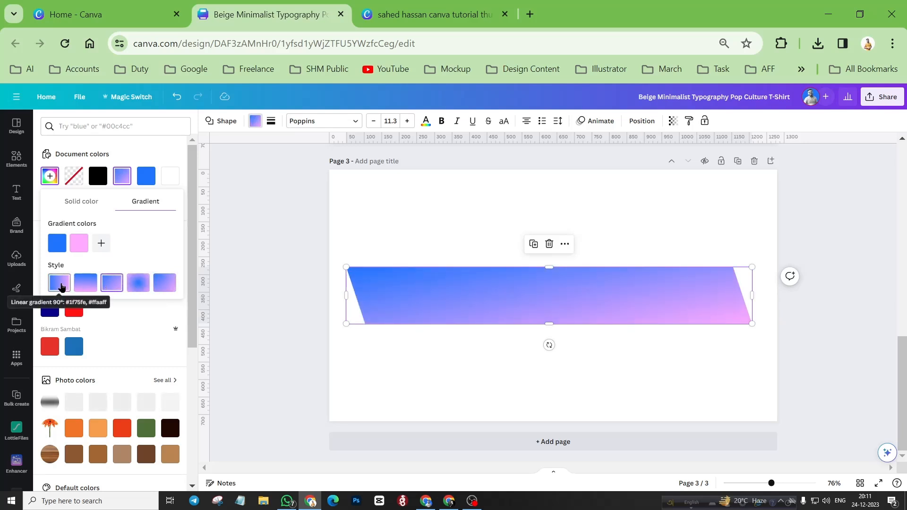
{"action": "left_click", "coordinate": [60, 283]}
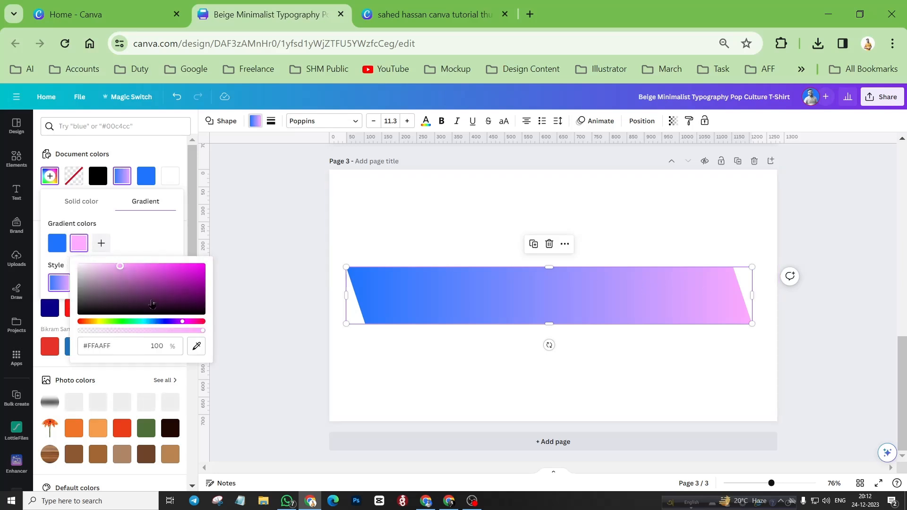
Step: Set the gradient's second colour to orange #FFA133 and its first colour to deep orange #FE6F1F
{"action": "left_click", "coordinate": [79, 322]}
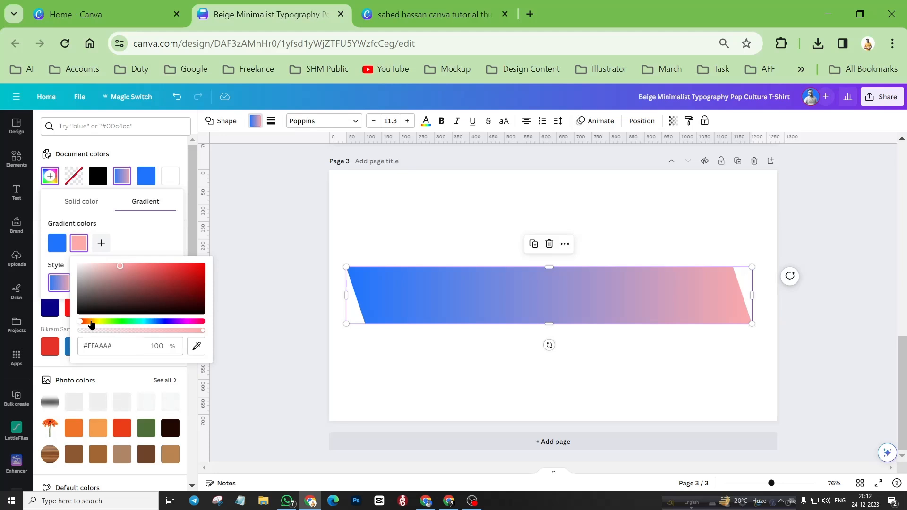
{"action": "left_click", "coordinate": [92, 321]}
{"action": "left_click", "coordinate": [194, 267]}
{"action": "left_click_drag", "start_coordinate": [194, 263], "coordinate": [180, 263]}
{"action": "left_click", "coordinate": [59, 244]}
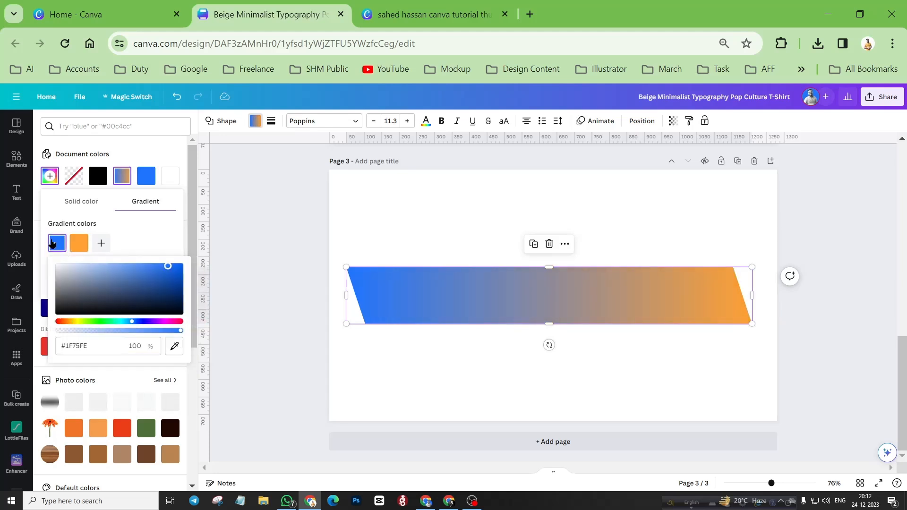
{"action": "left_click_drag", "start_coordinate": [81, 325], "coordinate": [65, 323]}
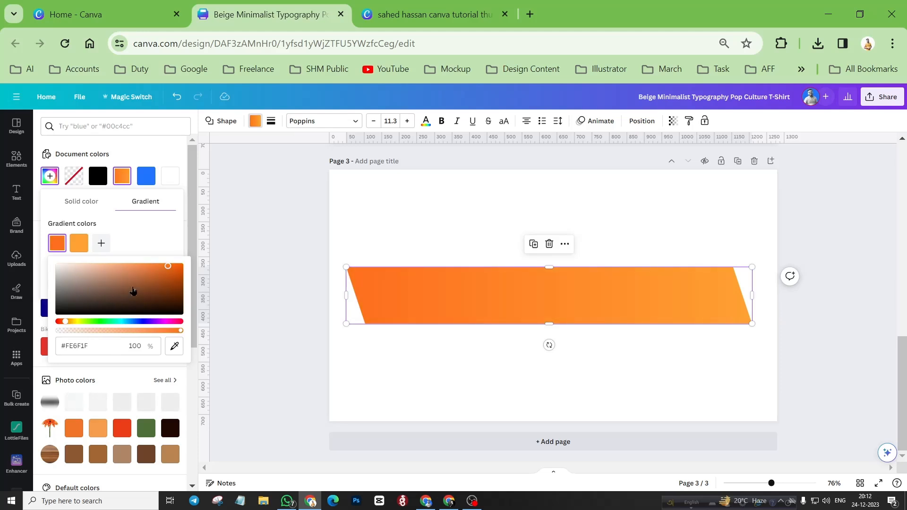
Step: Lighten the gradient's second colour to #FFB258 and deselect the parallelogram
{"action": "left_click", "coordinate": [79, 242]}
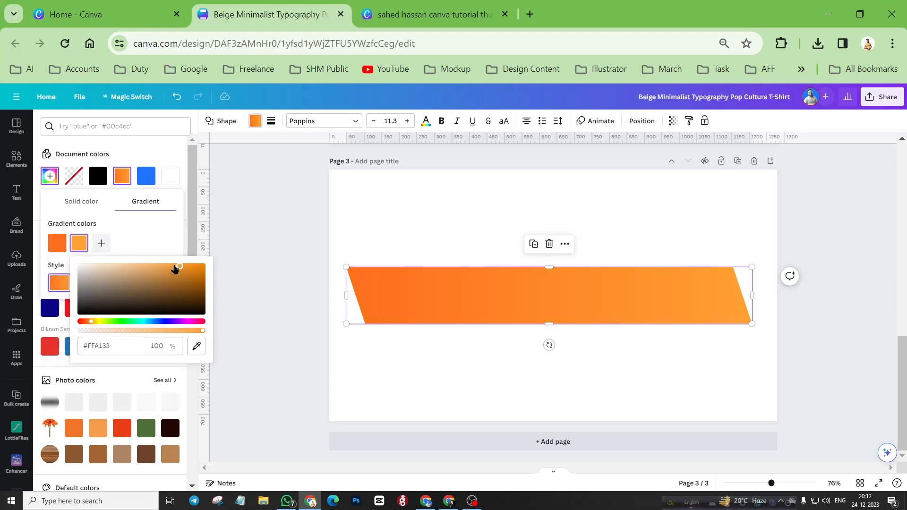
{"action": "left_click_drag", "start_coordinate": [180, 268], "coordinate": [162, 255]}
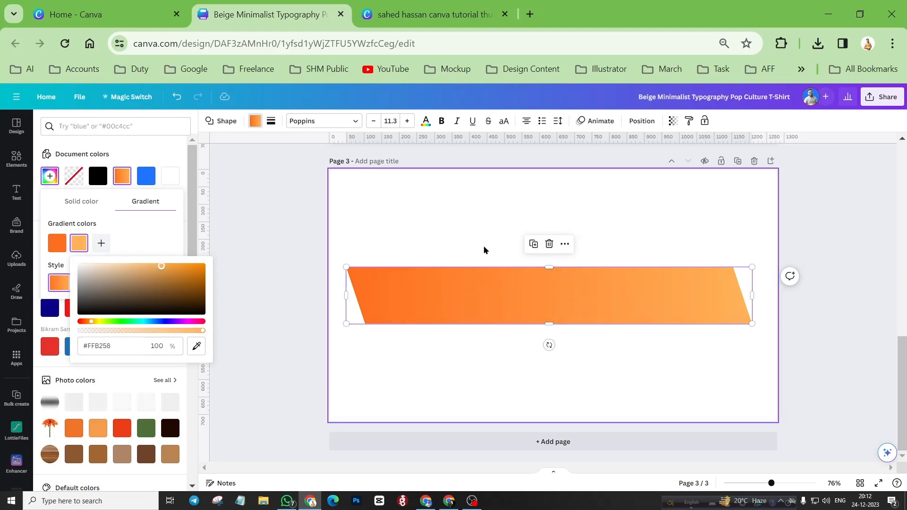
{"action": "left_click", "coordinate": [493, 259]}
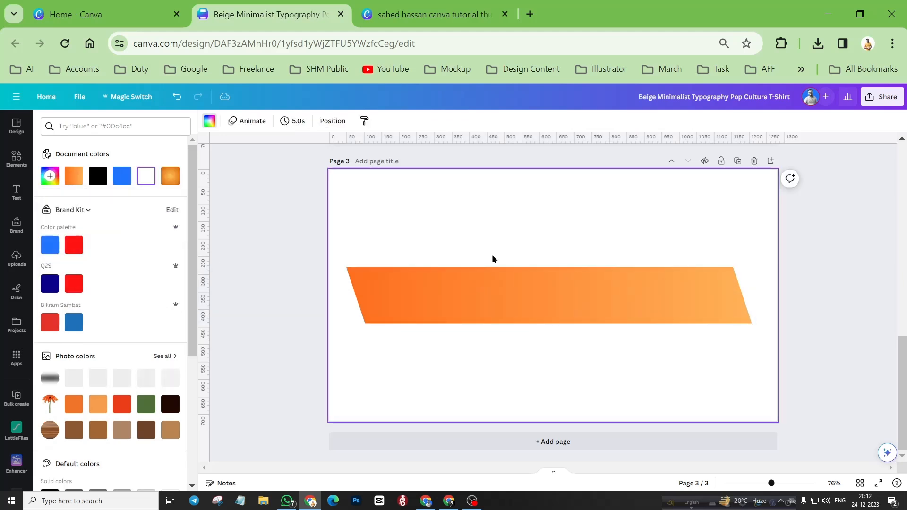
{"action": "left_click", "coordinate": [566, 311]}
{"action": "left_click", "coordinate": [473, 254]}
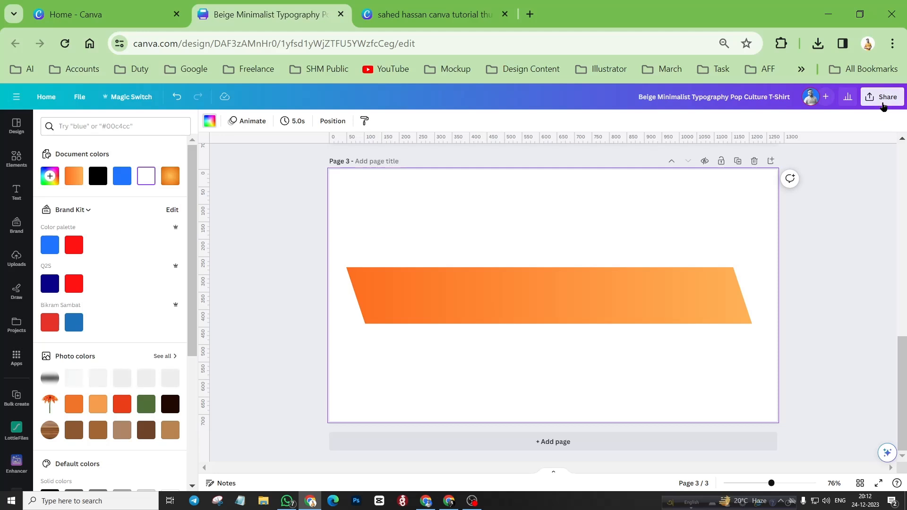
Step: Download only page 3 as a PNG with a transparent background and save it in the Downloads folder
{"action": "left_click", "coordinate": [882, 99]}
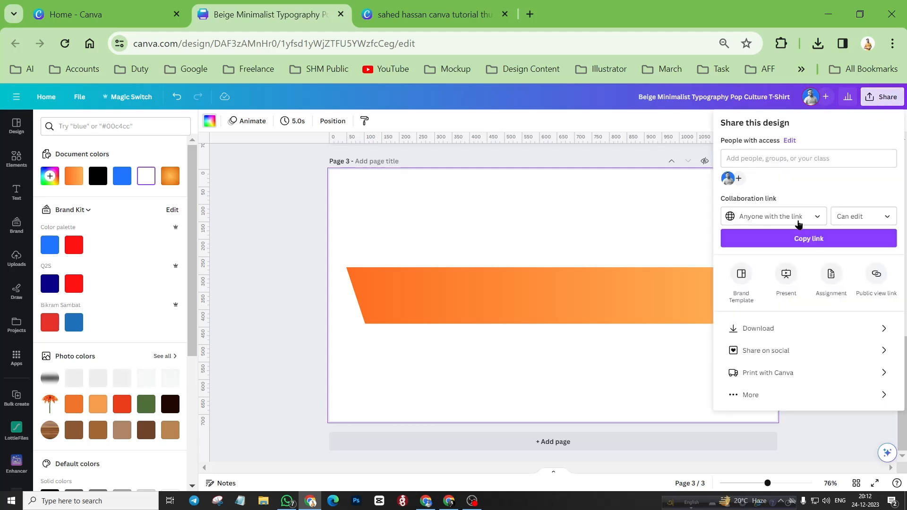
{"action": "left_click", "coordinate": [784, 328]}
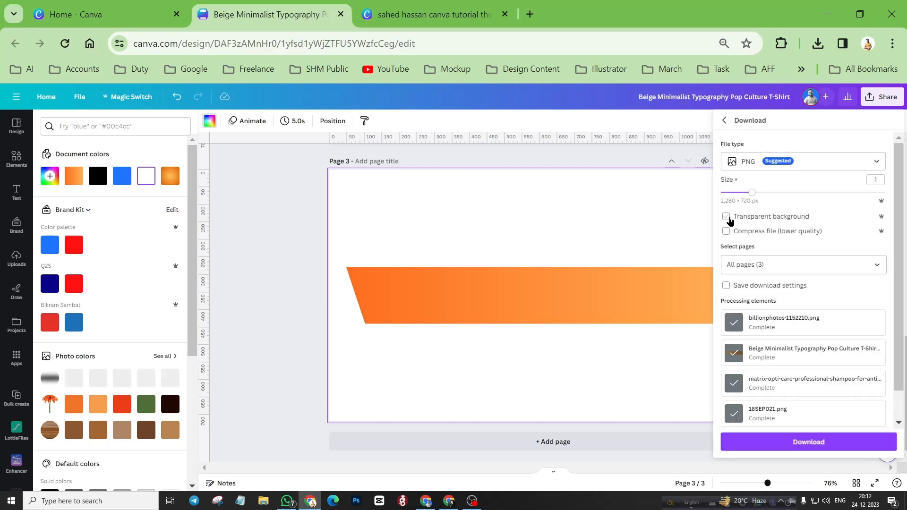
{"action": "left_click", "coordinate": [727, 218]}
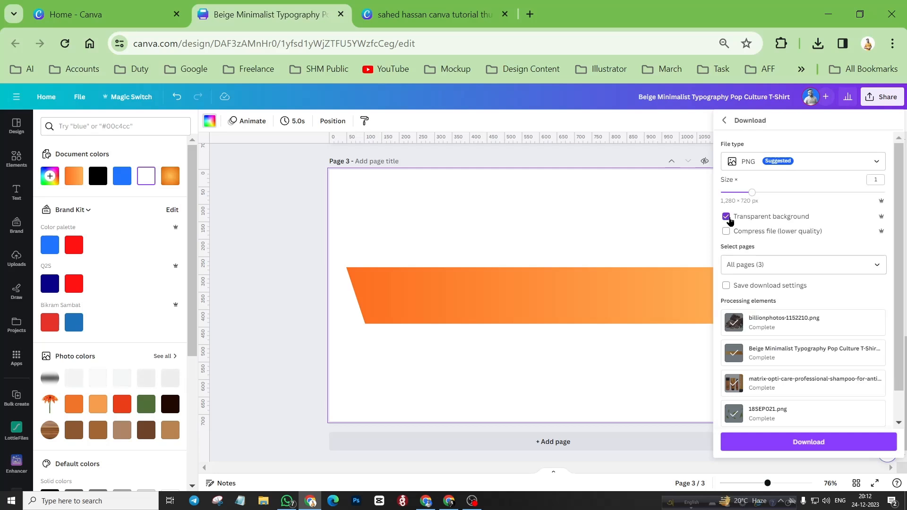
{"action": "left_click", "coordinate": [876, 265]}
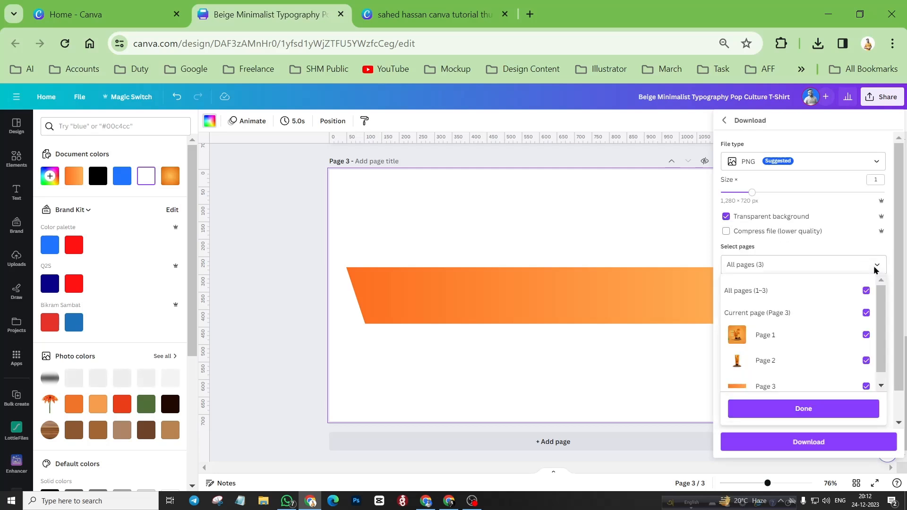
{"action": "left_click", "coordinate": [867, 290]}
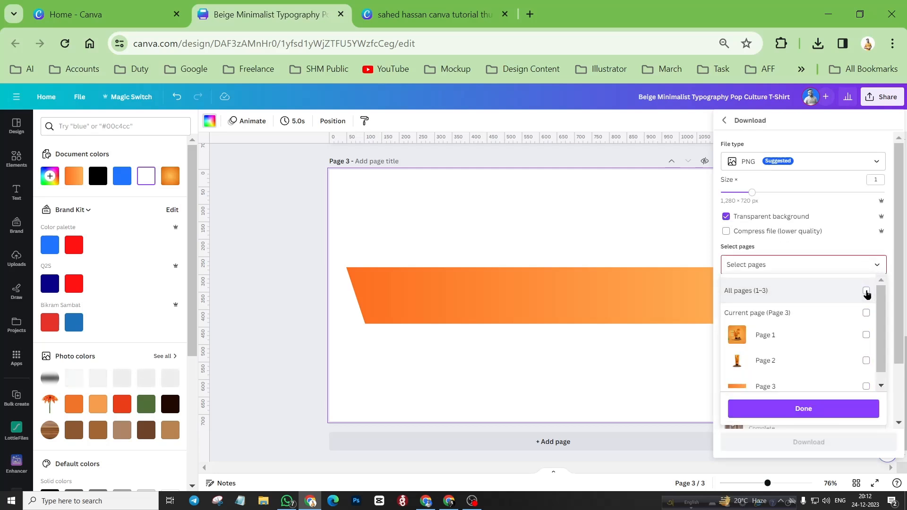
{"action": "left_click", "coordinate": [869, 378]}
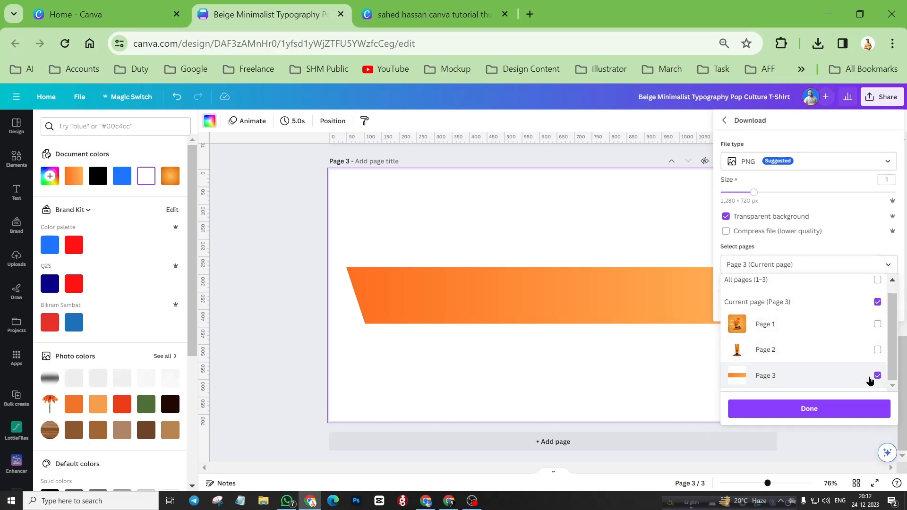
{"action": "left_click", "coordinate": [810, 408]}
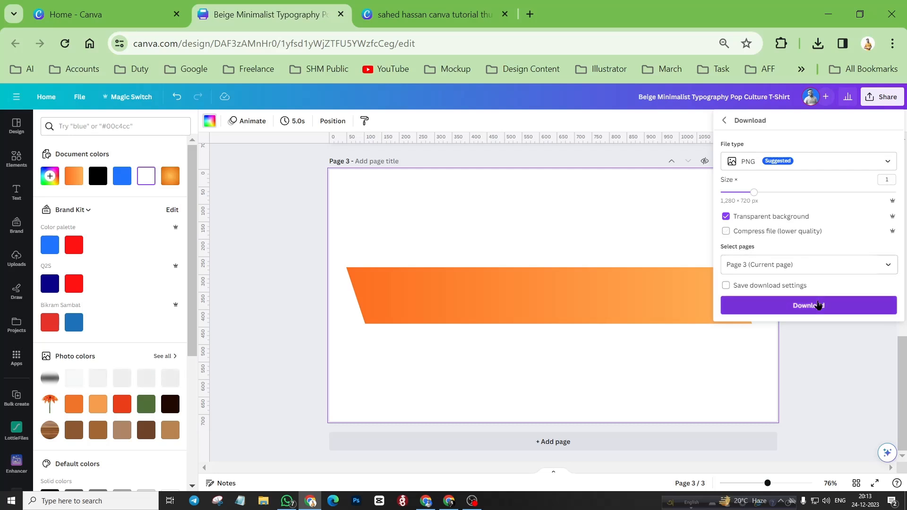
{"action": "left_click", "coordinate": [821, 305]}
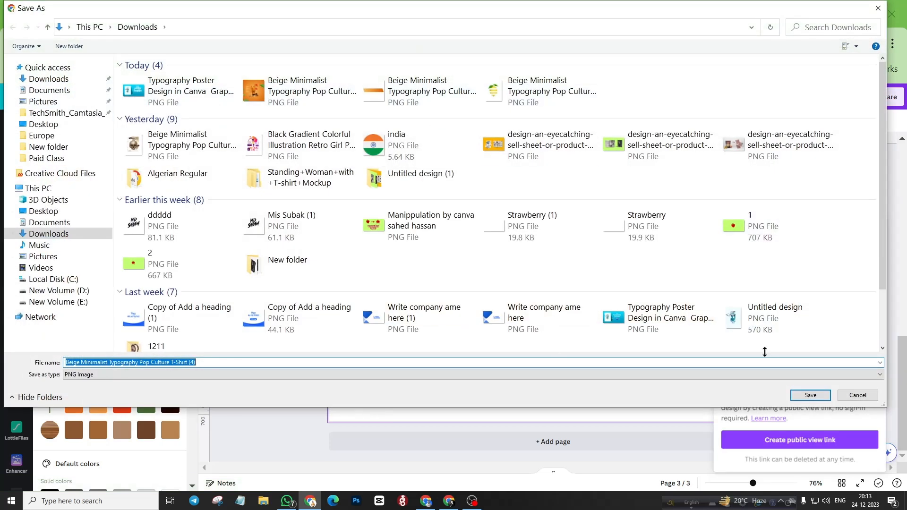
{"action": "left_click", "coordinate": [810, 395]}
Step: Add the downloaded banner PNG to the design's uploads and delete page 3
{"action": "left_click_drag", "start_coordinate": [691, 88], "coordinate": [149, 260]}
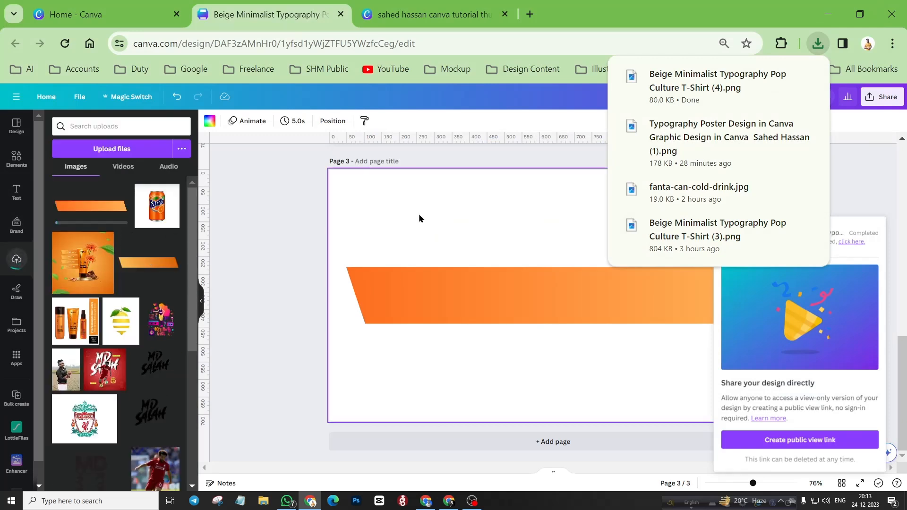
{"action": "left_click", "coordinate": [310, 199]}
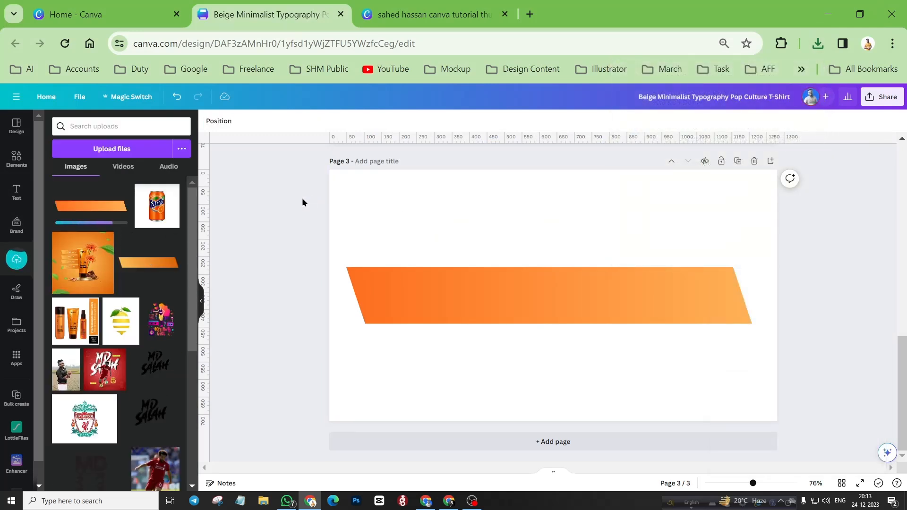
{"action": "left_click", "coordinate": [754, 162]}
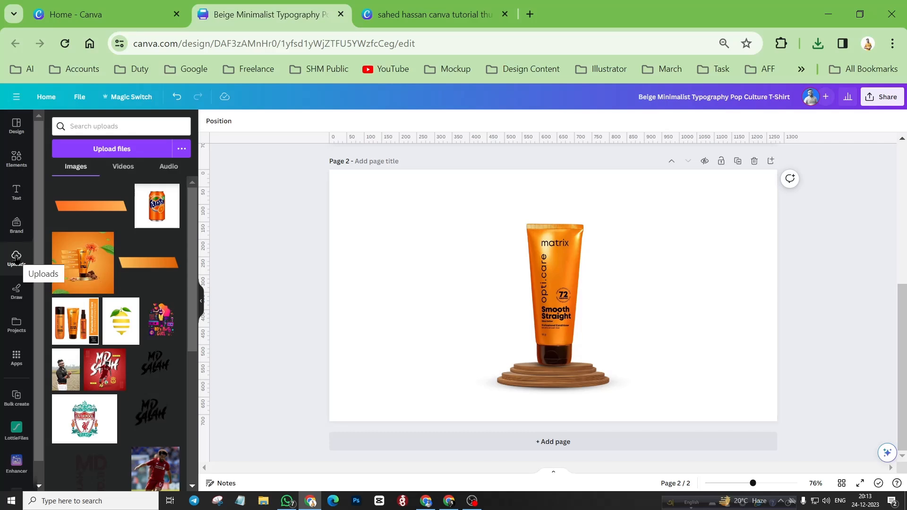
{"action": "left_click", "coordinate": [107, 144]}
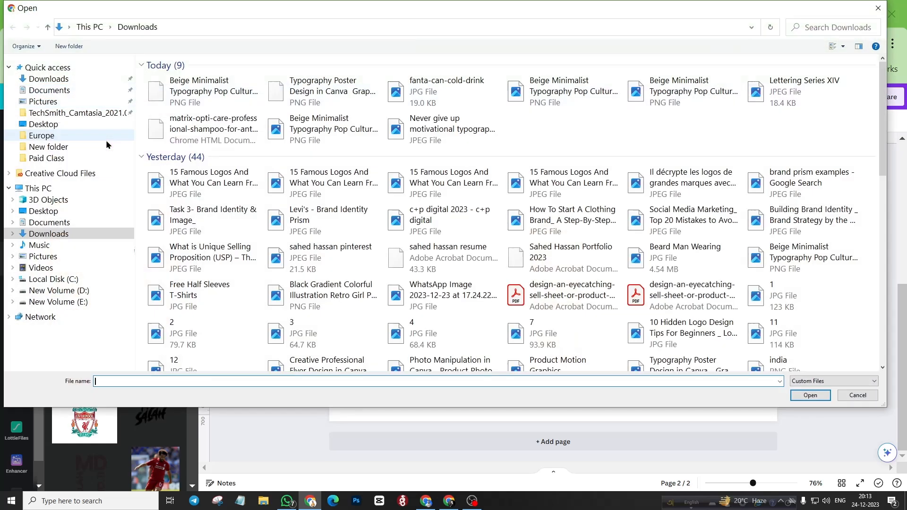
{"action": "left_click", "coordinate": [187, 86]}
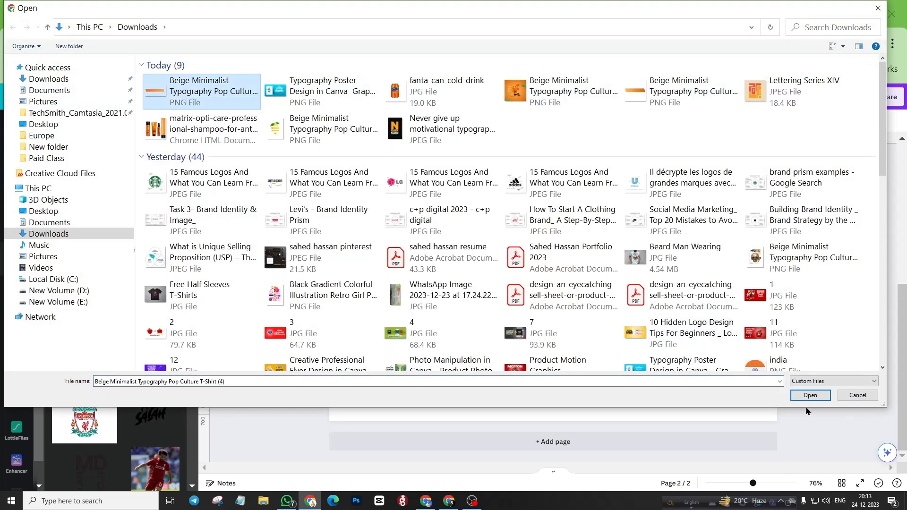
{"action": "left_click", "coordinate": [855, 397]}
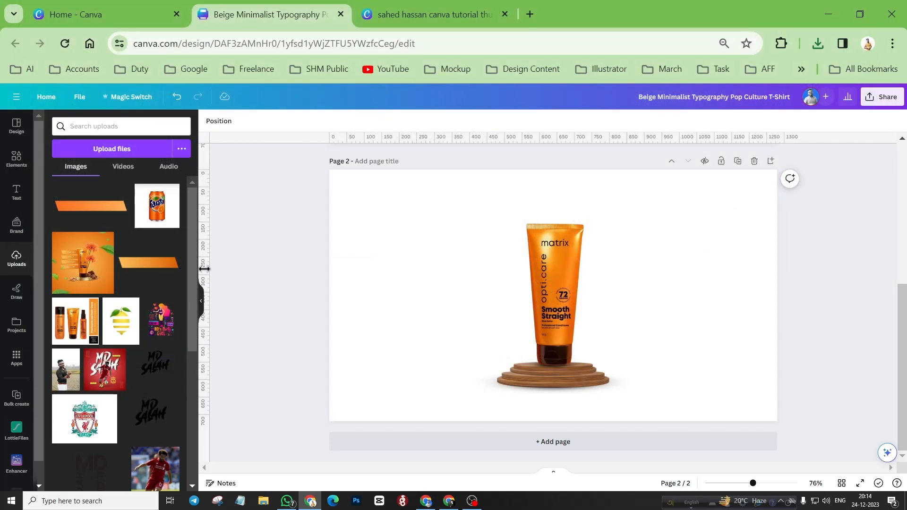
Step: Place the uploaded gradient banner on page 2 and crop the empty space above and below it
{"action": "left_click", "coordinate": [88, 210]}
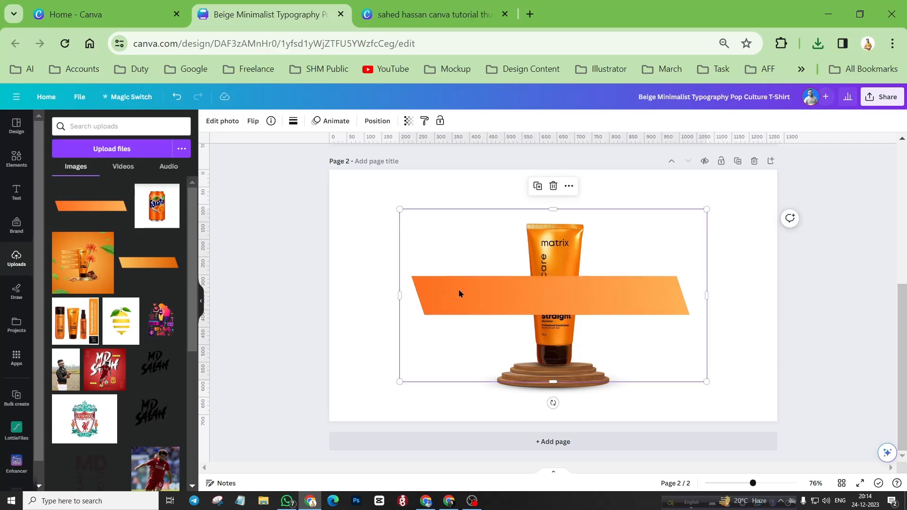
{"action": "left_click_drag", "start_coordinate": [506, 291], "coordinate": [472, 274]}
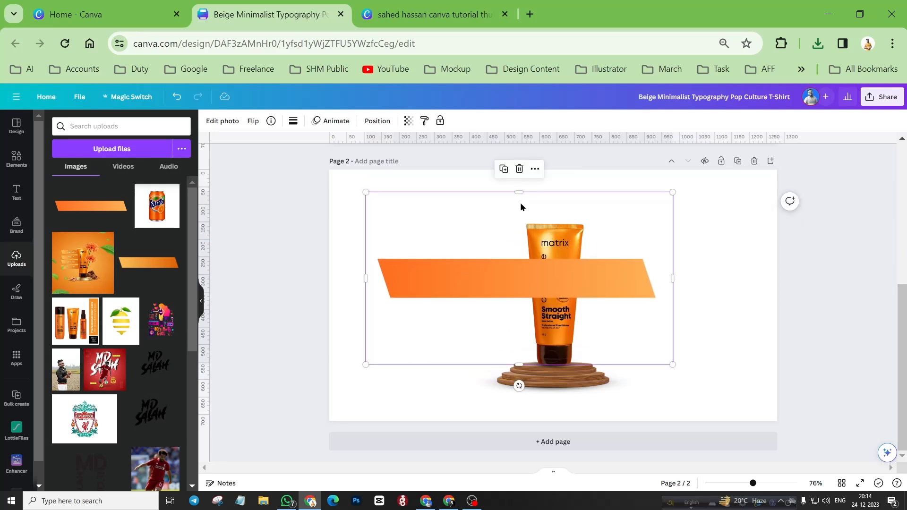
{"action": "left_click_drag", "start_coordinate": [520, 192], "coordinate": [497, 254]}
{"action": "left_click_drag", "start_coordinate": [518, 365], "coordinate": [548, 301]}
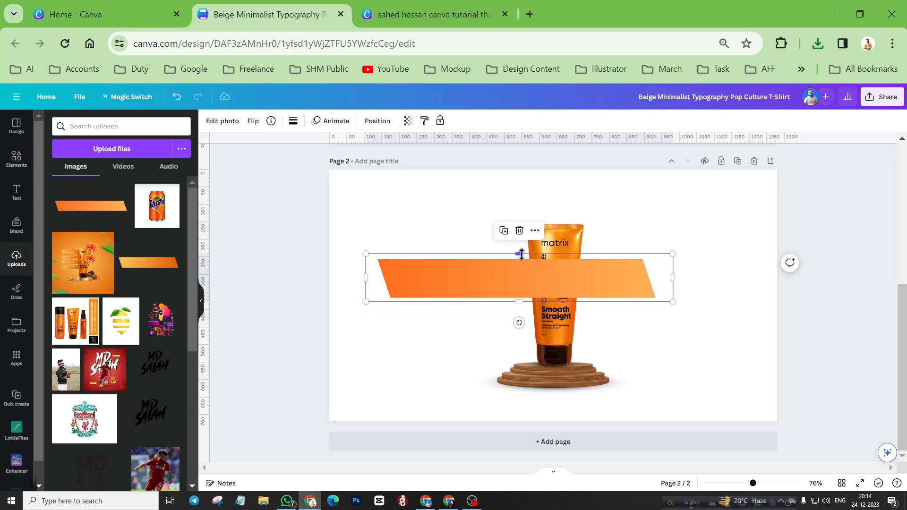
{"action": "left_click_drag", "start_coordinate": [520, 255], "coordinate": [516, 255]}
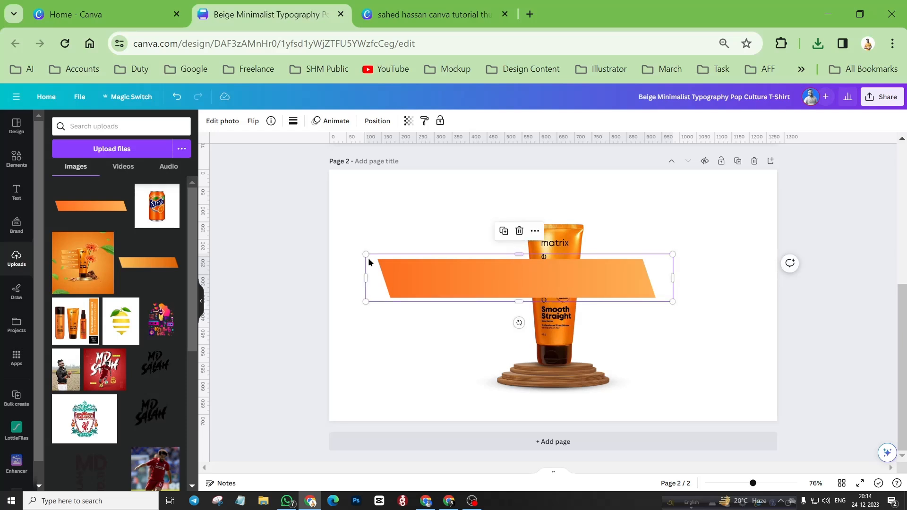
Step: Scale the banner down to less than half its width and position it across the upper part of the tube
{"action": "left_click_drag", "start_coordinate": [366, 254], "coordinate": [532, 281]}
{"action": "left_click", "coordinate": [555, 322]}
{"action": "left_click_drag", "start_coordinate": [614, 289], "coordinate": [526, 260]}
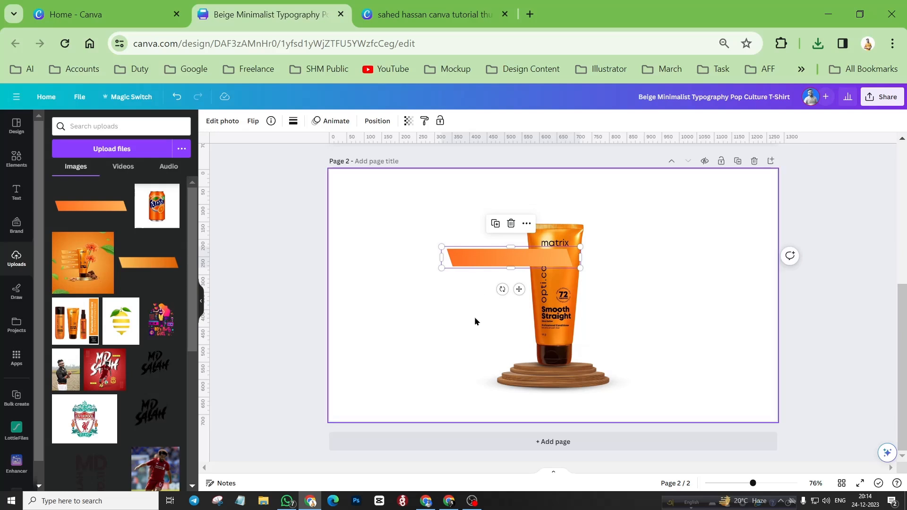
{"action": "left_click", "coordinate": [459, 292]}
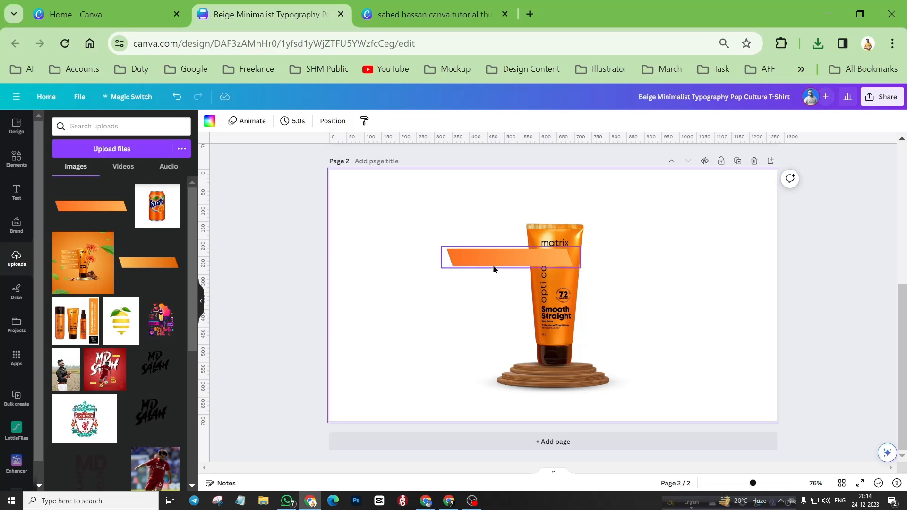
Step: Copy the HEALTHY SHINE text from page 1 and place it on the banner on page 2
{"action": "scroll", "coordinate": [492, 269], "scroll_direction": "up", "scroll_amount": 5}
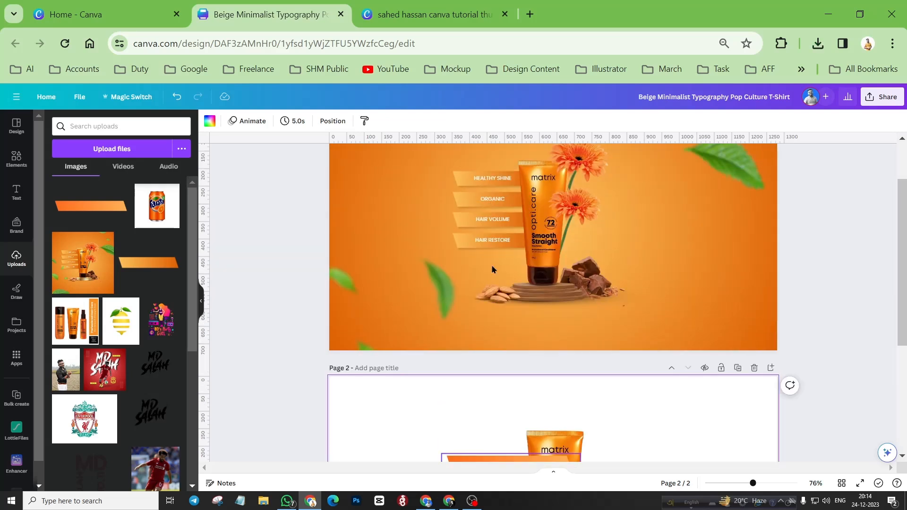
{"action": "left_click", "coordinate": [491, 180]}
{"action": "double_click", "coordinate": [491, 178]}
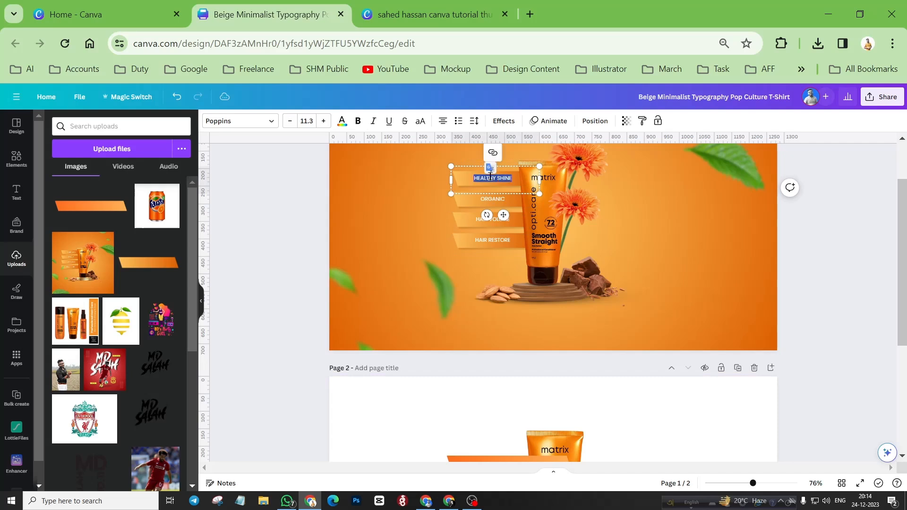
{"action": "scroll", "coordinate": [489, 190], "scroll_direction": "down", "scroll_amount": 5}
{"action": "left_click", "coordinate": [494, 260]}
{"action": "left_click", "coordinate": [449, 297]}
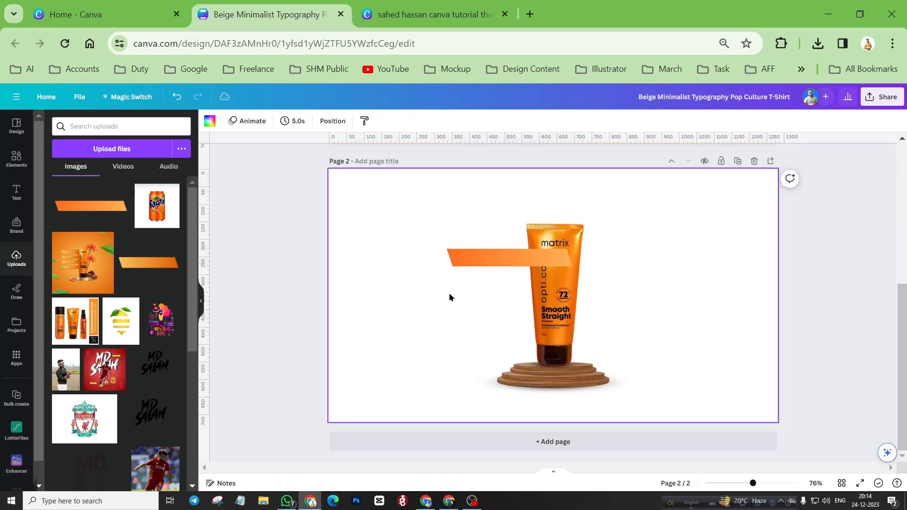
{"action": "key", "text": "ctrl+v"}
{"action": "left_click_drag", "start_coordinate": [548, 293], "coordinate": [504, 284]}
{"action": "left_click", "coordinate": [468, 290]}
{"action": "left_click", "coordinate": [498, 259]}
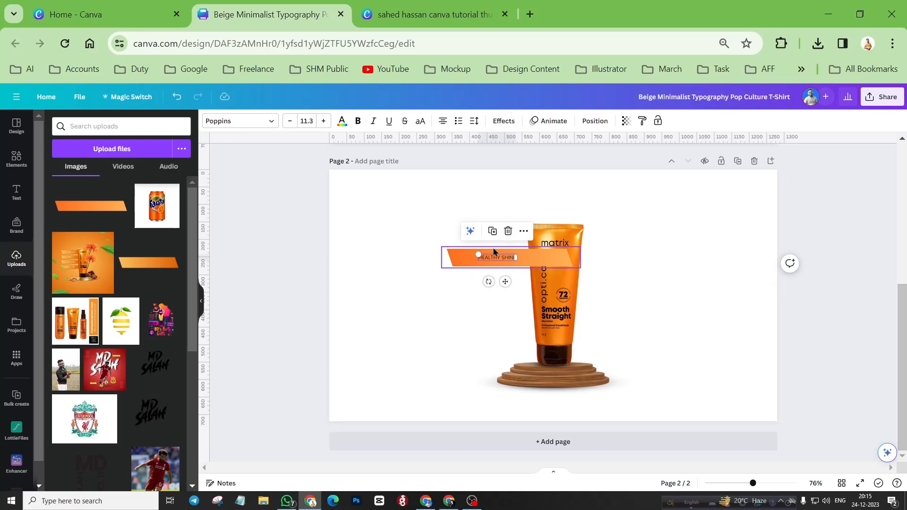
Step: Make the HEALTHY SHINE text bold, try white as its colour, and return it to black #000000
{"action": "scroll", "coordinate": [491, 251], "scroll_direction": "up", "scroll_amount": 5}
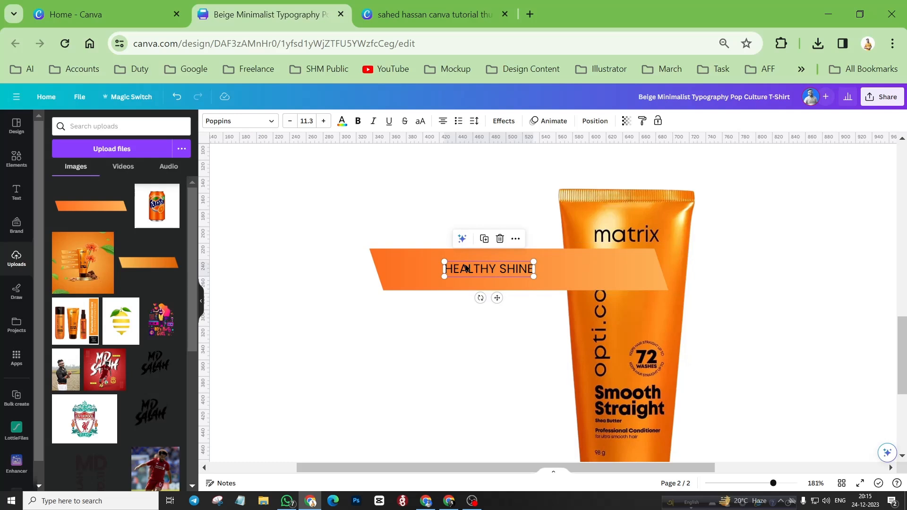
{"action": "scroll", "coordinate": [466, 271], "scroll_direction": "up", "scroll_amount": 3}
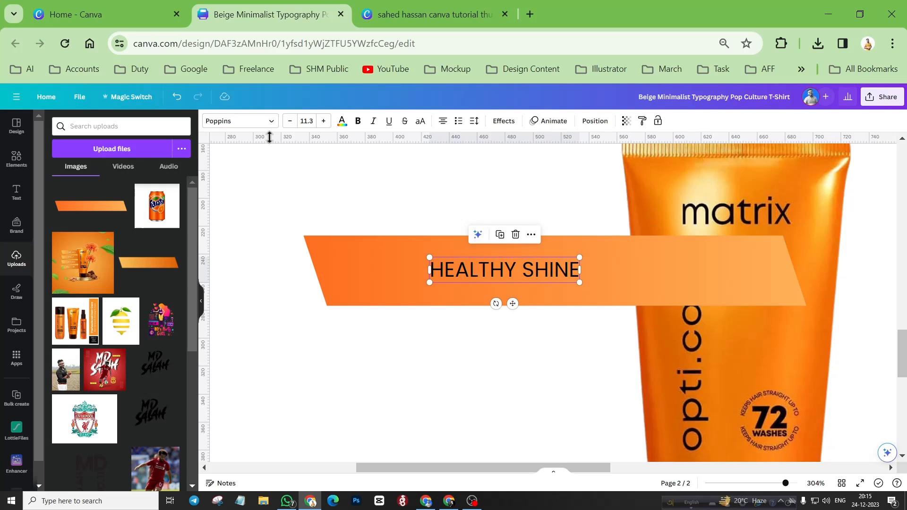
{"action": "left_click", "coordinate": [358, 121]}
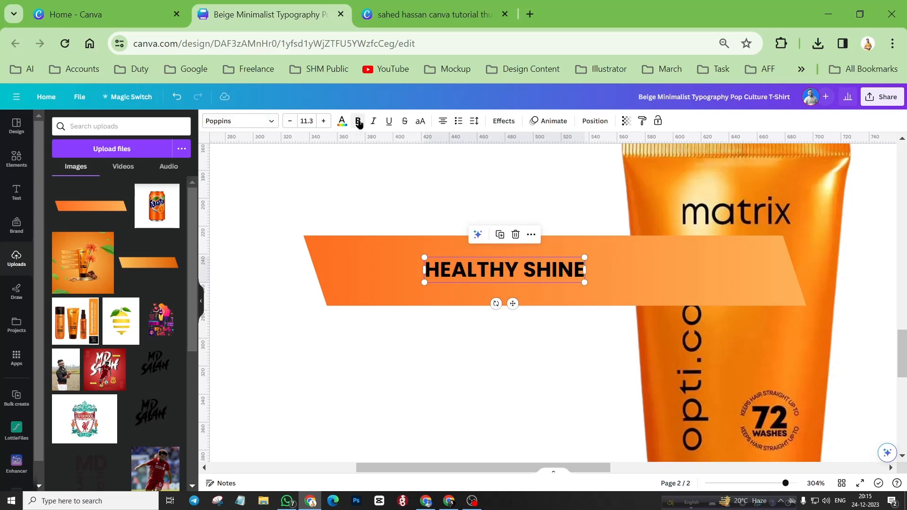
{"action": "left_click", "coordinate": [342, 121]}
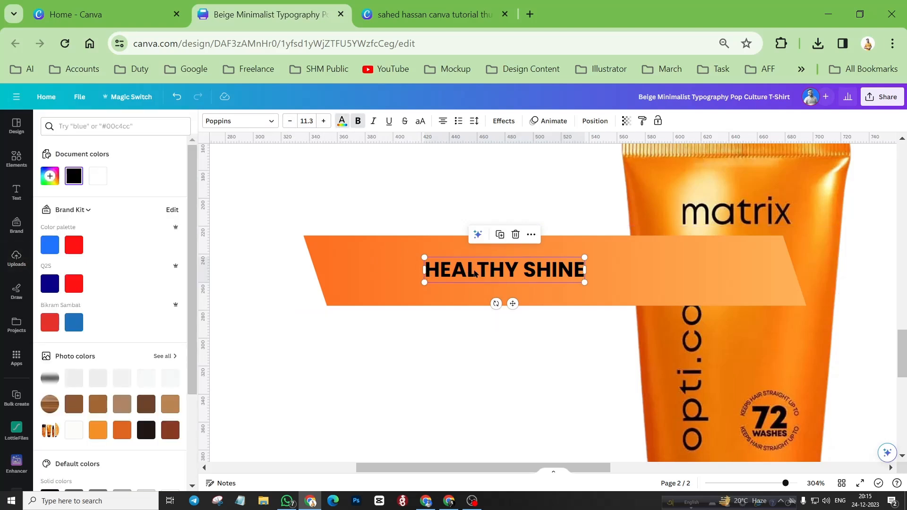
{"action": "left_click", "coordinate": [97, 176]}
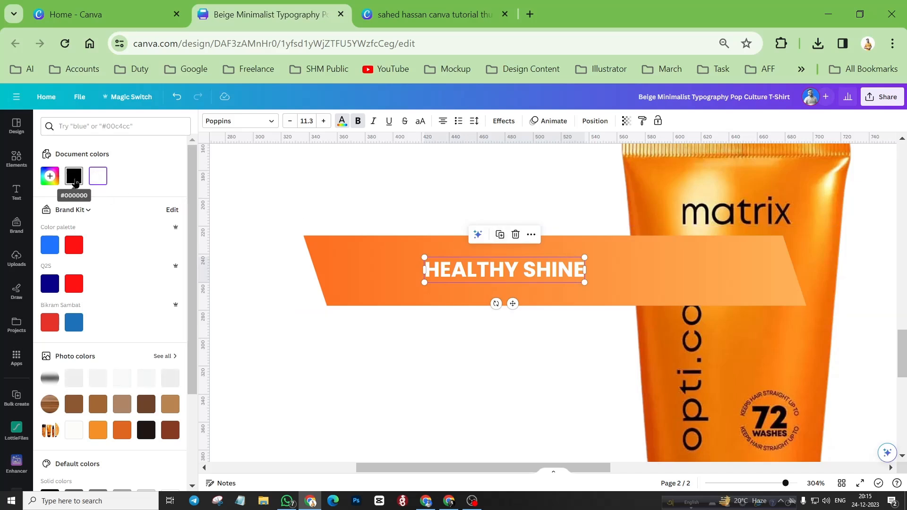
{"action": "left_click", "coordinate": [74, 182]}
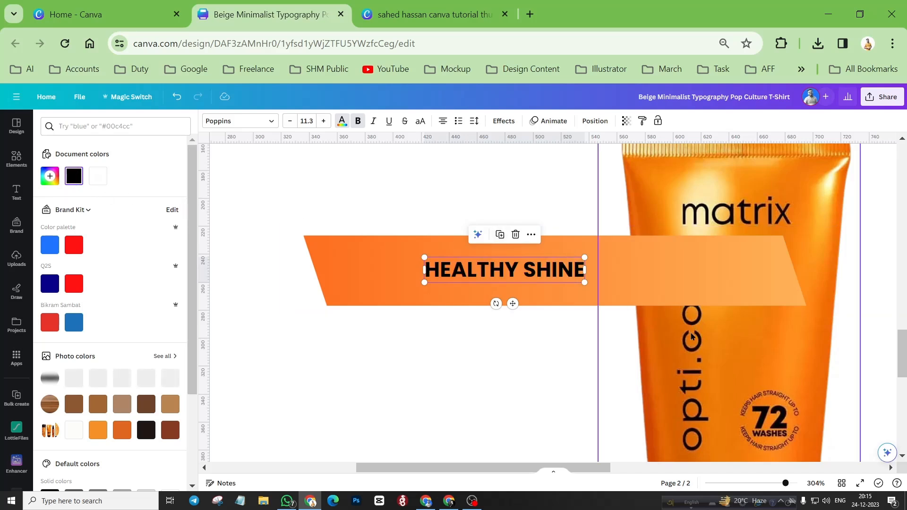
Step: Select the banner together with its HEALTHY SHINE text and group them
{"action": "scroll", "coordinate": [690, 324], "scroll_direction": "down", "scroll_amount": 2}
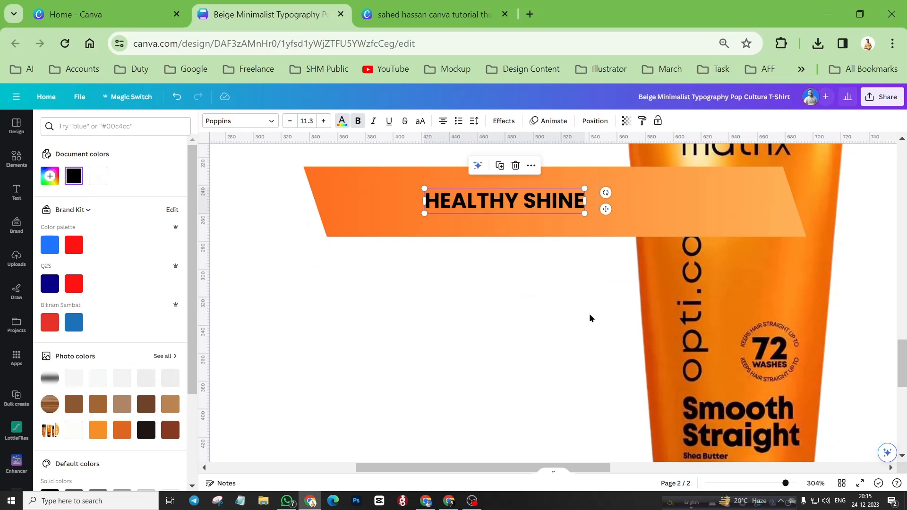
{"action": "scroll", "coordinate": [590, 318], "scroll_direction": "down", "scroll_amount": 1}
{"action": "scroll", "coordinate": [590, 317], "scroll_direction": "down", "scroll_amount": 2}
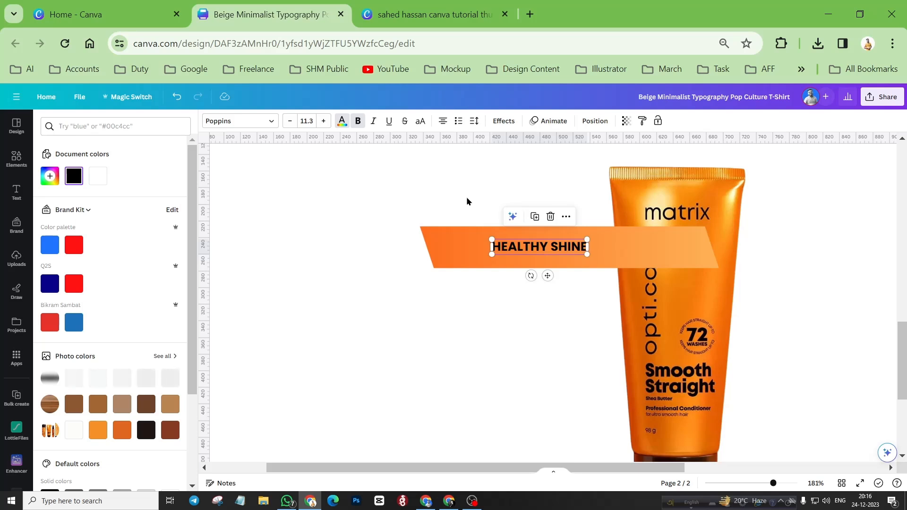
{"action": "left_click", "coordinate": [493, 192]}
{"action": "left_click_drag", "start_coordinate": [493, 194], "coordinate": [520, 282]}
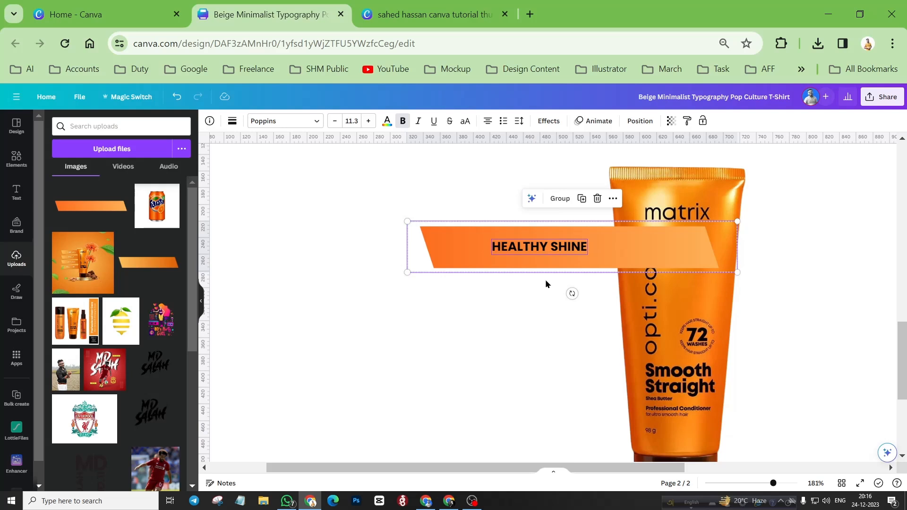
{"action": "scroll", "coordinate": [545, 279], "scroll_direction": "down", "scroll_amount": 3}
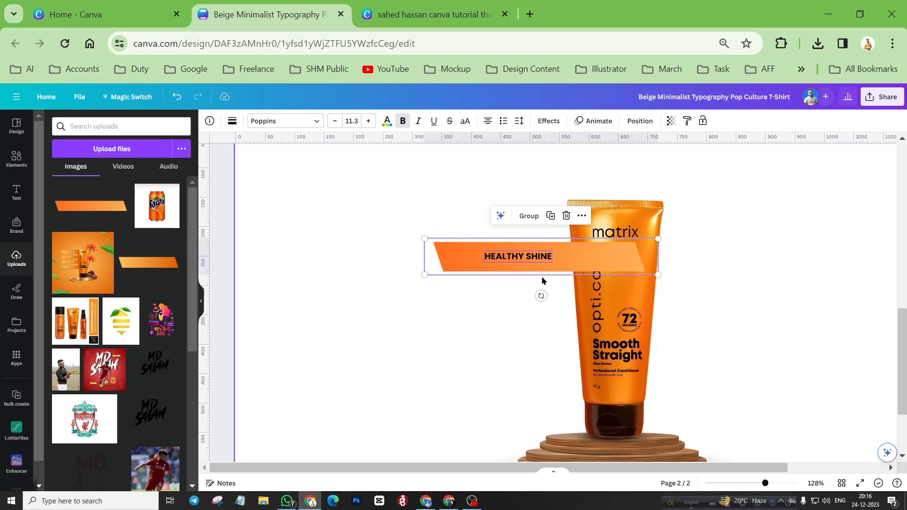
{"action": "left_click", "coordinate": [528, 216]}
{"action": "left_click", "coordinate": [527, 256]}
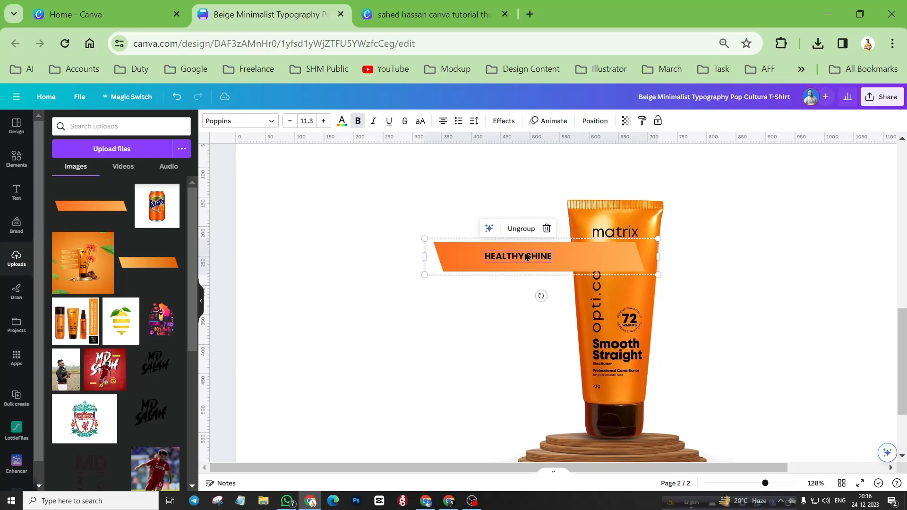
Step: Change the HEALTHY SHINE text colour on the page 2 banner to white
{"action": "left_click", "coordinate": [526, 256]}
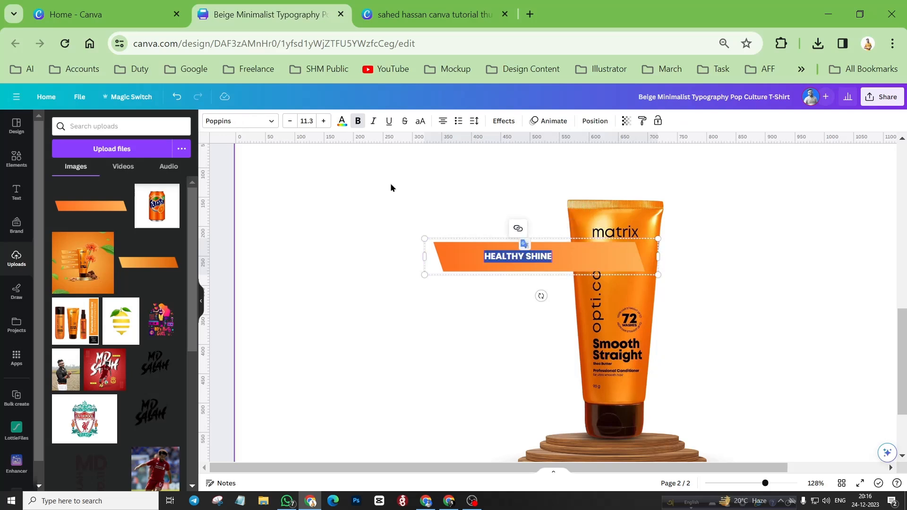
{"action": "left_click", "coordinate": [342, 124]}
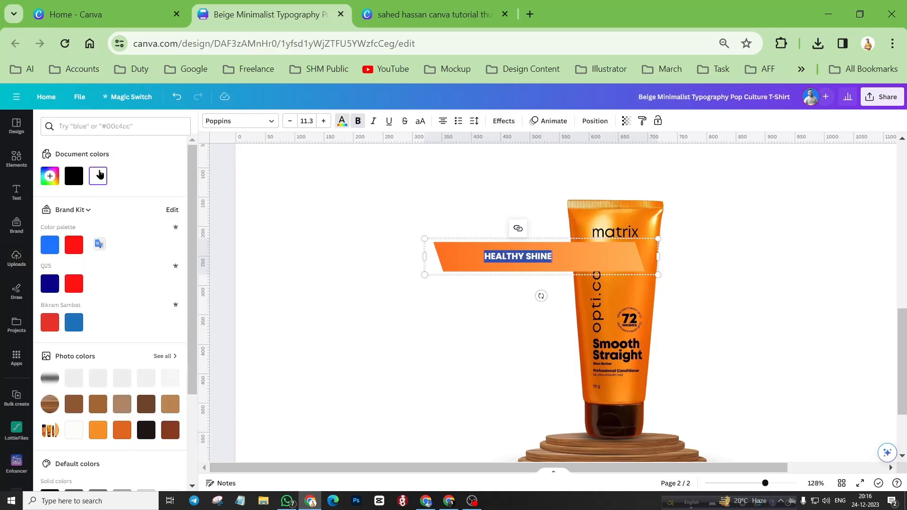
{"action": "left_click", "coordinate": [428, 207]}
{"action": "left_click", "coordinate": [503, 261]}
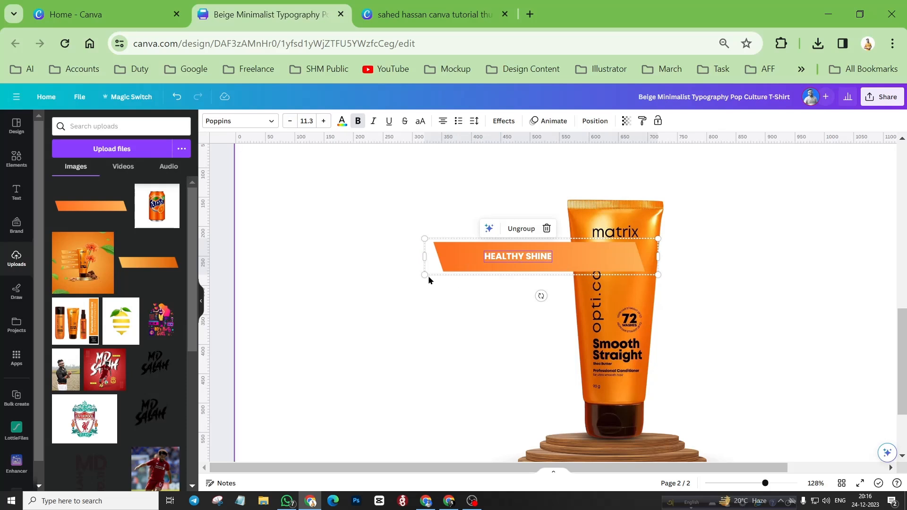
{"action": "left_click", "coordinate": [428, 276]}
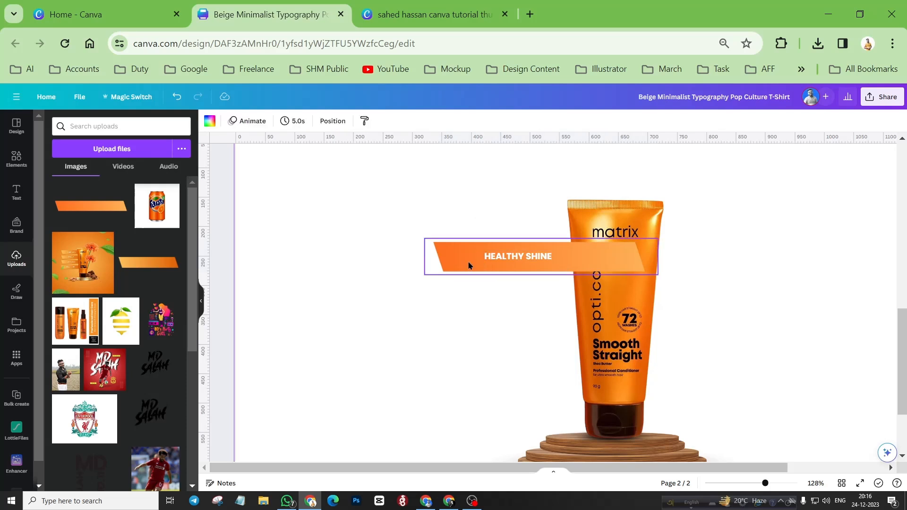
Step: Duplicate the HEALTHY SHINE banner group three times in an evenly spaced stack below it, then shift all four banners slightly up
{"action": "left_click_drag", "start_coordinate": [469, 265], "coordinate": [472, 309]}
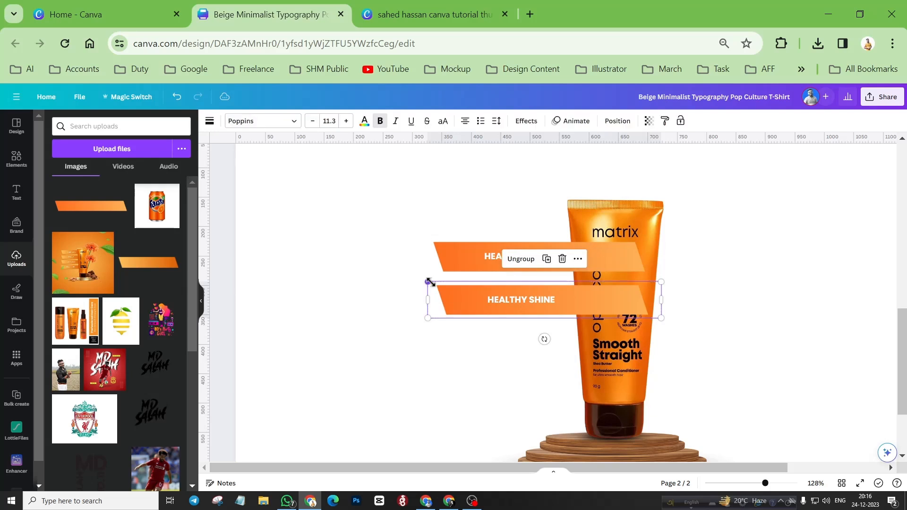
{"action": "left_click", "coordinate": [547, 259]}
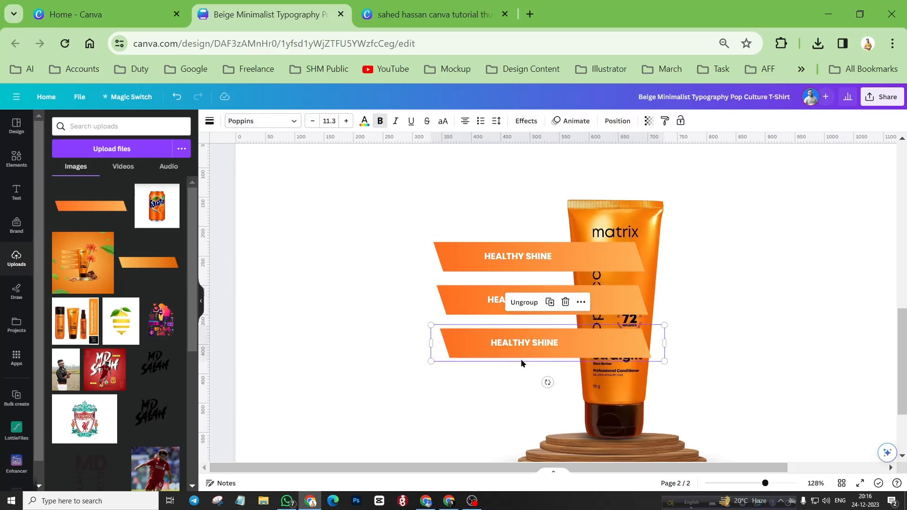
{"action": "left_click", "coordinate": [550, 302]}
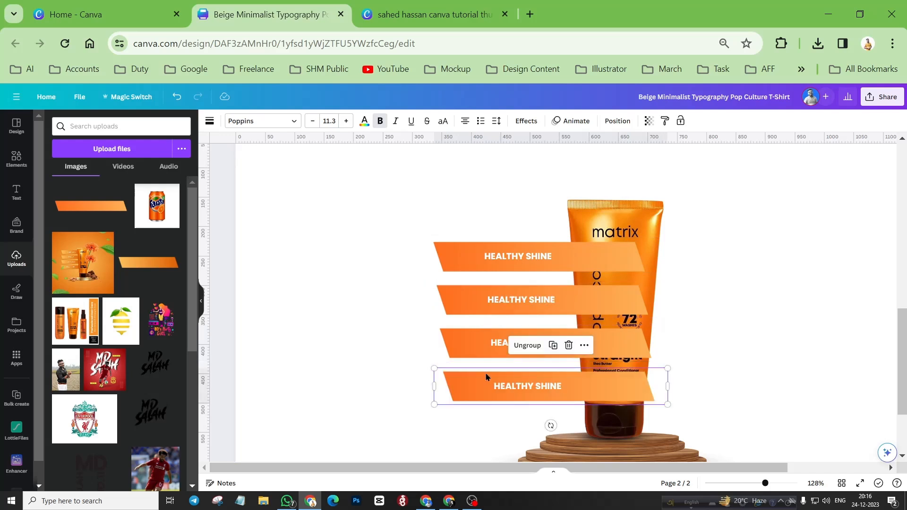
{"action": "left_click_drag", "start_coordinate": [389, 237], "coordinate": [509, 364]}
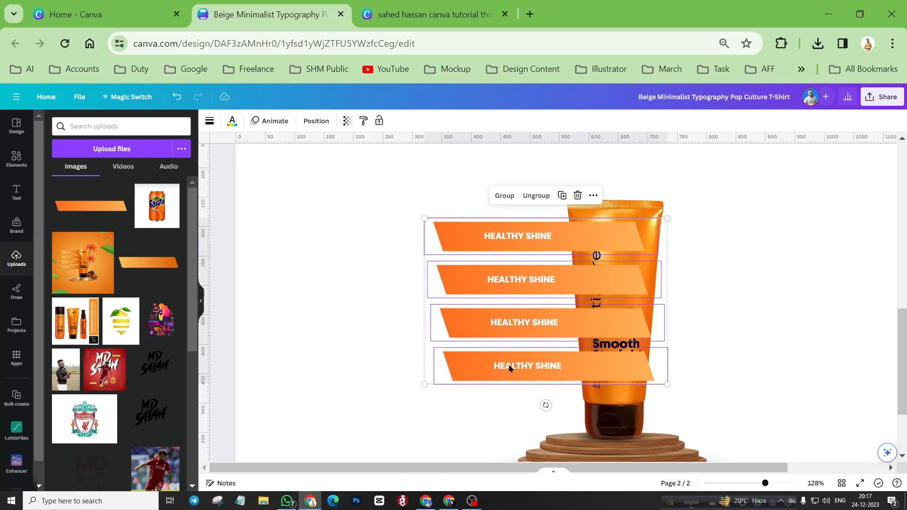
Step: Replace the second banner's text on page 2 with ORGANIC copied from page 1
{"action": "scroll", "coordinate": [509, 365], "scroll_direction": "up", "scroll_amount": 10}
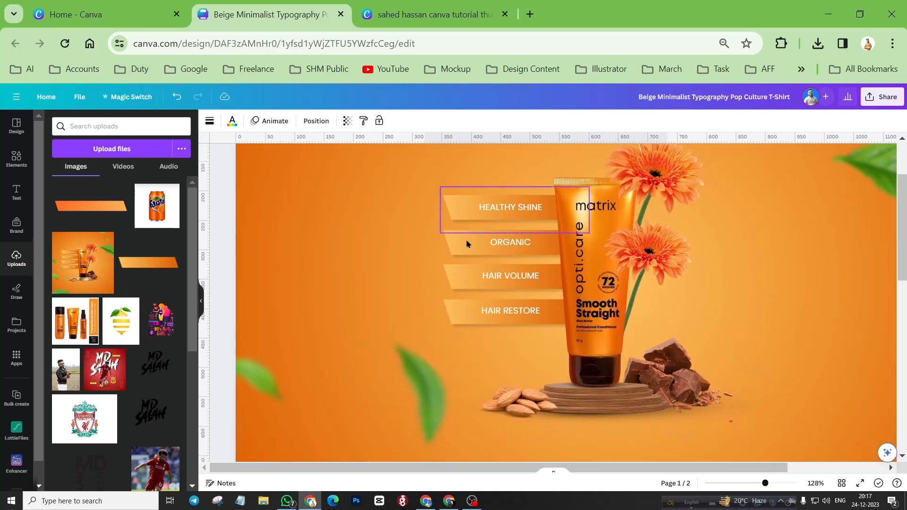
{"action": "scroll", "coordinate": [509, 304], "scroll_direction": "down", "scroll_amount": 10}
{"action": "scroll", "coordinate": [509, 305], "scroll_direction": "down", "scroll_amount": 1}
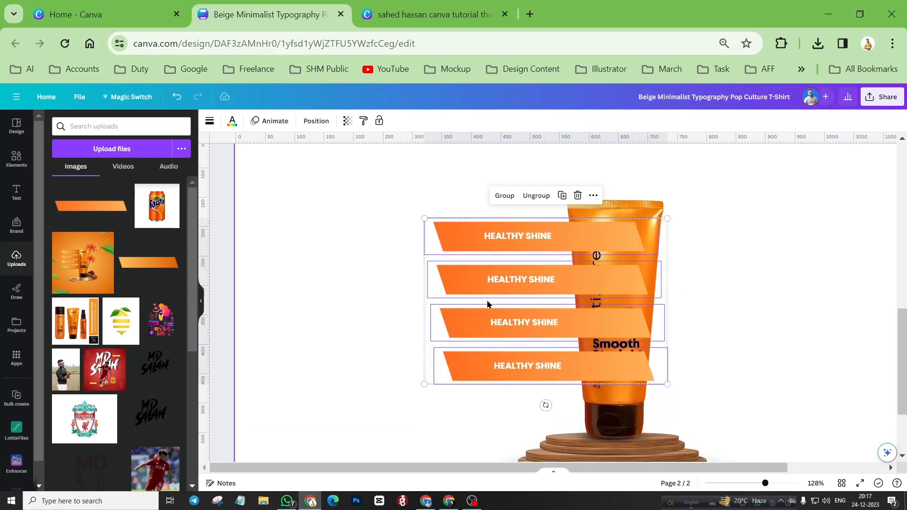
{"action": "scroll", "coordinate": [553, 285], "scroll_direction": "up", "scroll_amount": 10}
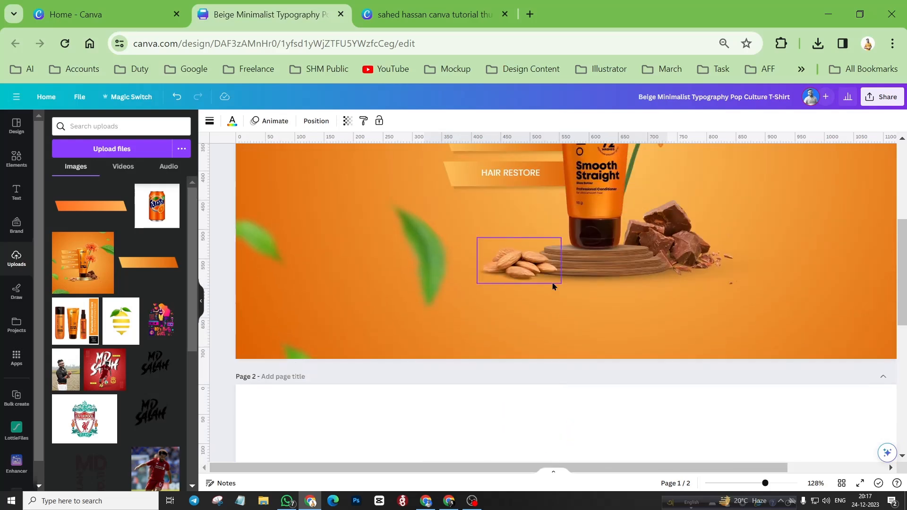
{"action": "double_click", "coordinate": [512, 244]}
{"action": "key", "text": "ctrl+c"}
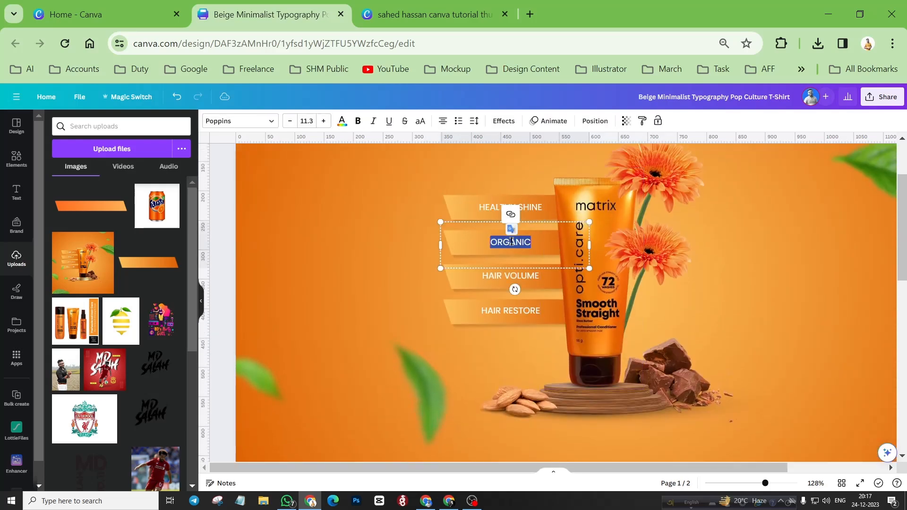
{"action": "scroll", "coordinate": [512, 242], "scroll_direction": "down", "scroll_amount": 10}
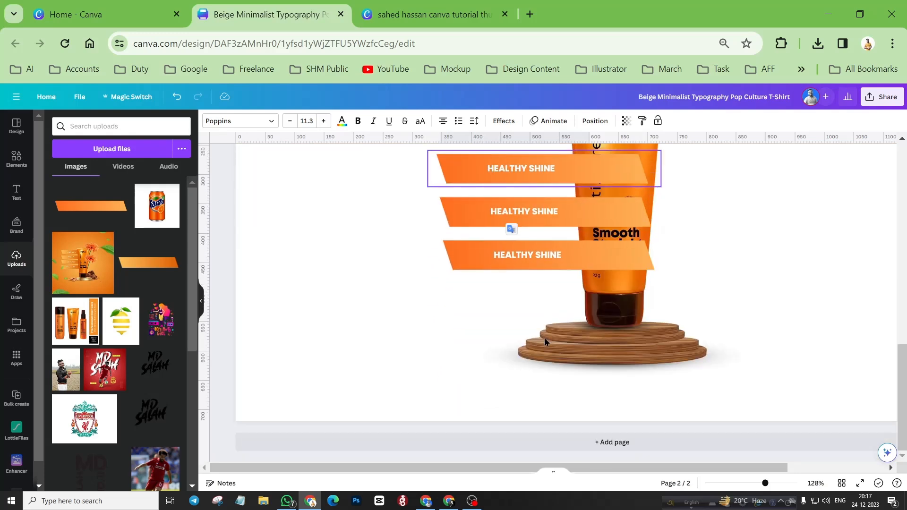
{"action": "double_click", "coordinate": [520, 308]}
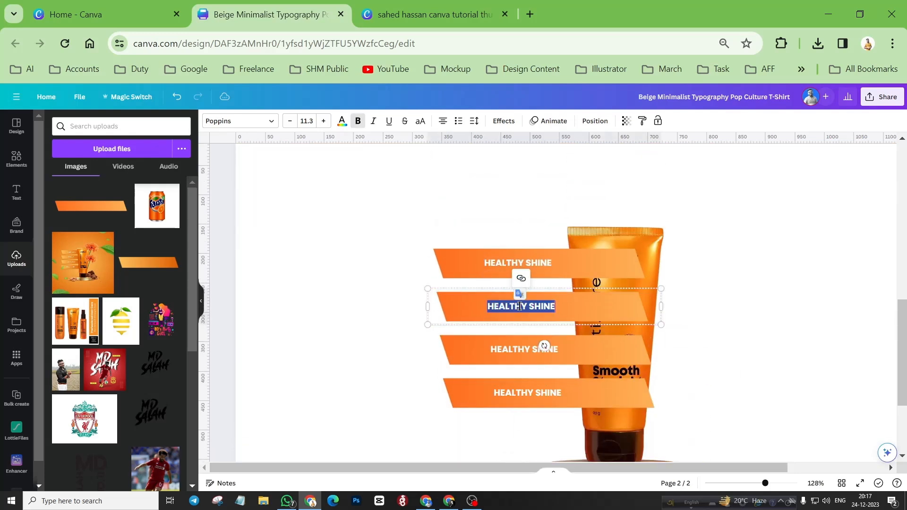
{"action": "key", "text": "ctrl+v"}
{"action": "left_click", "coordinate": [396, 330]}
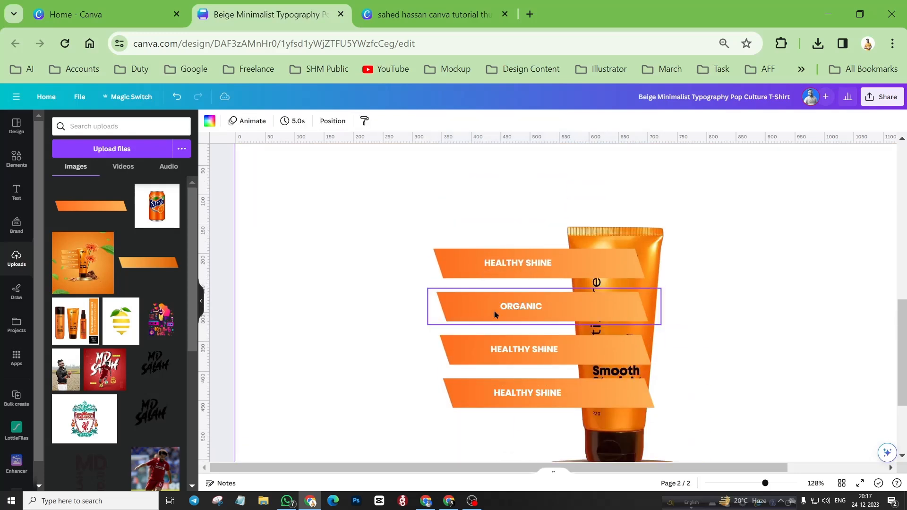
Step: Replace the third banner's text on page 2 with HAIR VOLUME copied from page 1
{"action": "scroll", "coordinate": [495, 315], "scroll_direction": "up", "scroll_amount": 5}
{"action": "scroll", "coordinate": [538, 205], "scroll_direction": "up", "scroll_amount": 3}
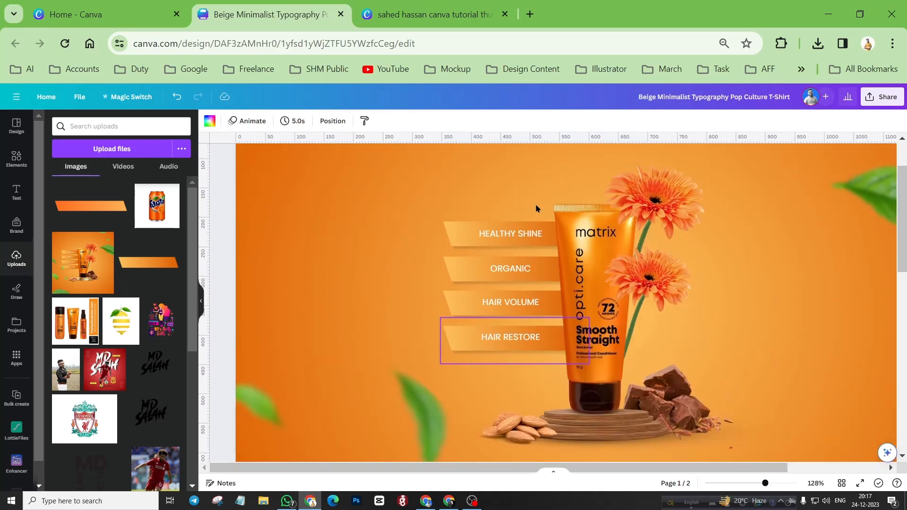
{"action": "left_click", "coordinate": [505, 307]}
{"action": "double_click", "coordinate": [505, 306]}
{"action": "key", "text": "ctrl+c"}
{"action": "scroll", "coordinate": [505, 305], "scroll_direction": "down", "scroll_amount": 10}
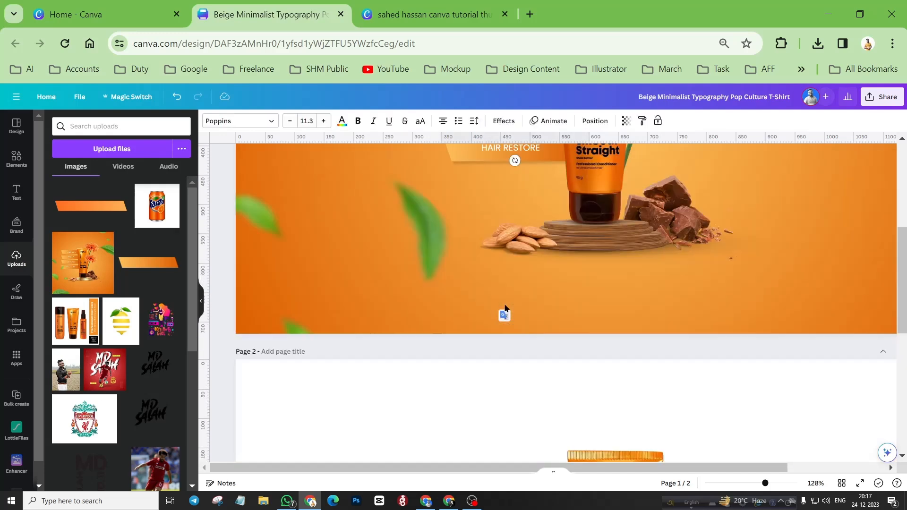
{"action": "left_click", "coordinate": [525, 216]}
{"action": "double_click", "coordinate": [525, 212]}
{"action": "key", "text": "ctrl+v"}
Step: Replace the fourth banner's text on page 2 with HAIR RESTORE copied from page 1
{"action": "scroll", "coordinate": [531, 241], "scroll_direction": "up", "scroll_amount": 3}
{"action": "scroll", "coordinate": [531, 241], "scroll_direction": "up", "scroll_amount": 5}
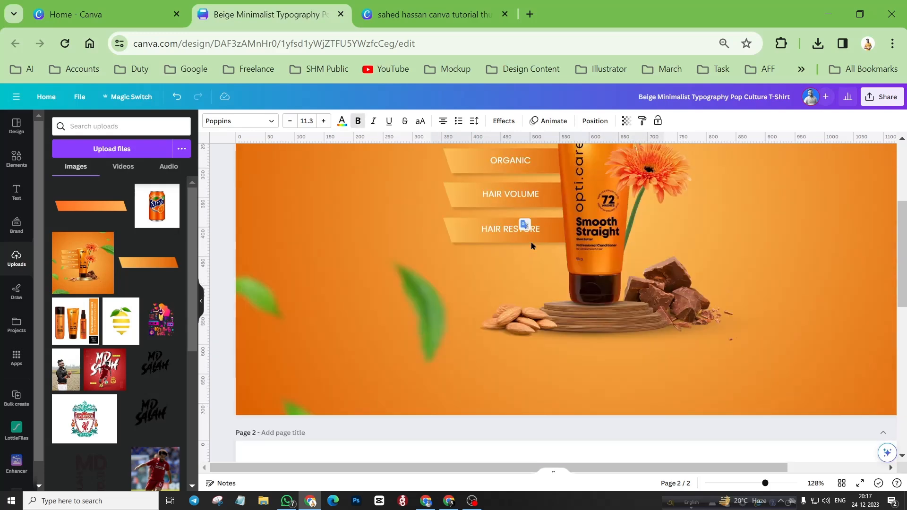
{"action": "double_click", "coordinate": [517, 268]}
{"action": "key", "text": "ctrl+c"}
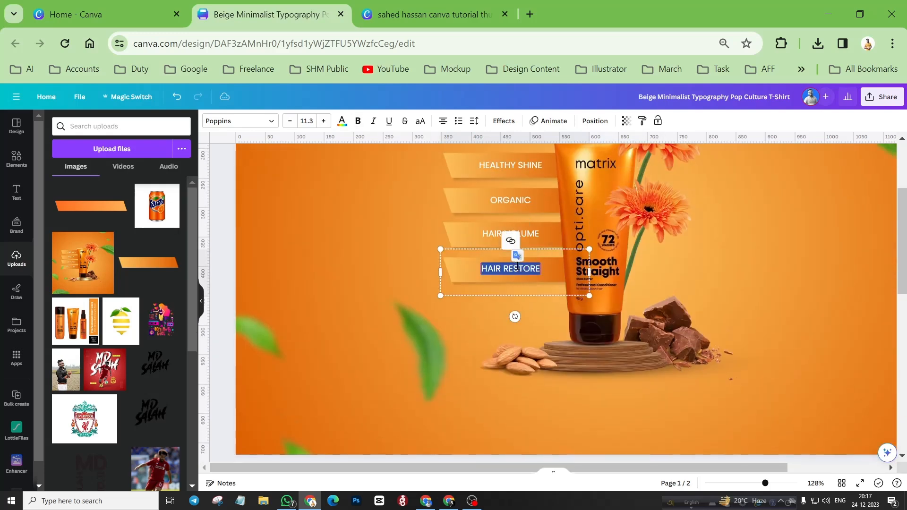
{"action": "scroll", "coordinate": [517, 267], "scroll_direction": "down", "scroll_amount": 8}
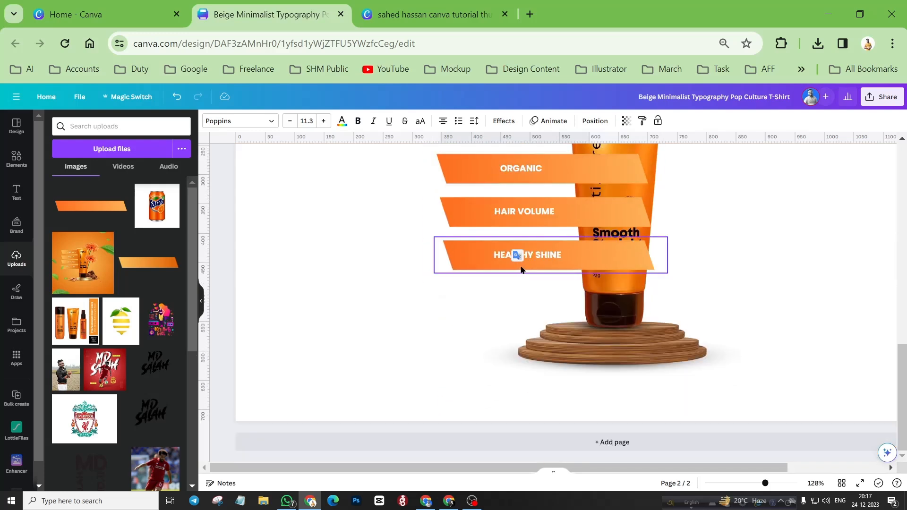
{"action": "double_click", "coordinate": [537, 256]}
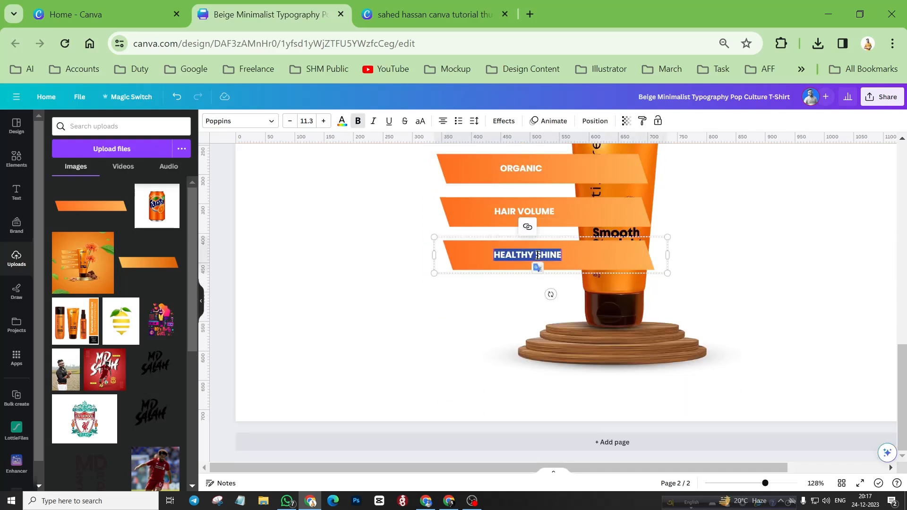
{"action": "key", "text": "ctrl+v"}
{"action": "left_click", "coordinate": [405, 269]}
Step: Send all four banners to the back behind the tube and shift them slightly left
{"action": "scroll", "coordinate": [560, 304], "scroll_direction": "up", "scroll_amount": 3}
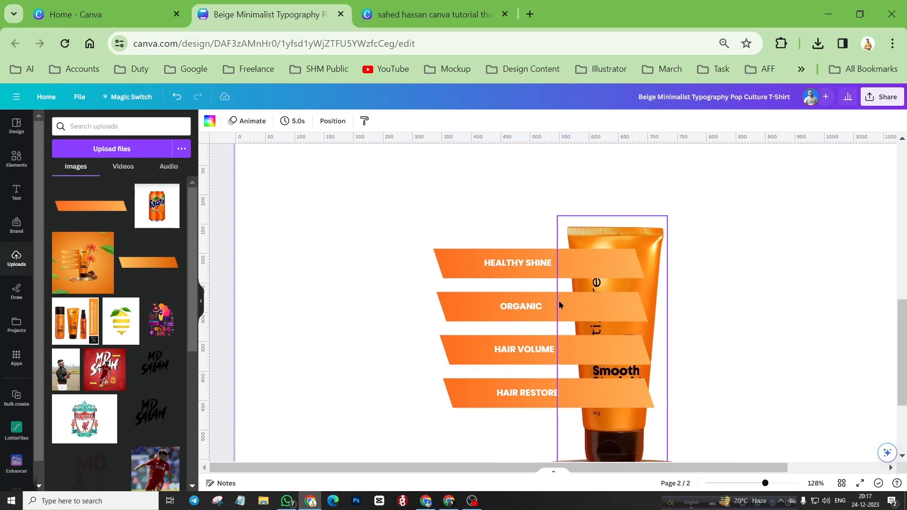
{"action": "left_click_drag", "start_coordinate": [397, 240], "coordinate": [526, 412]}
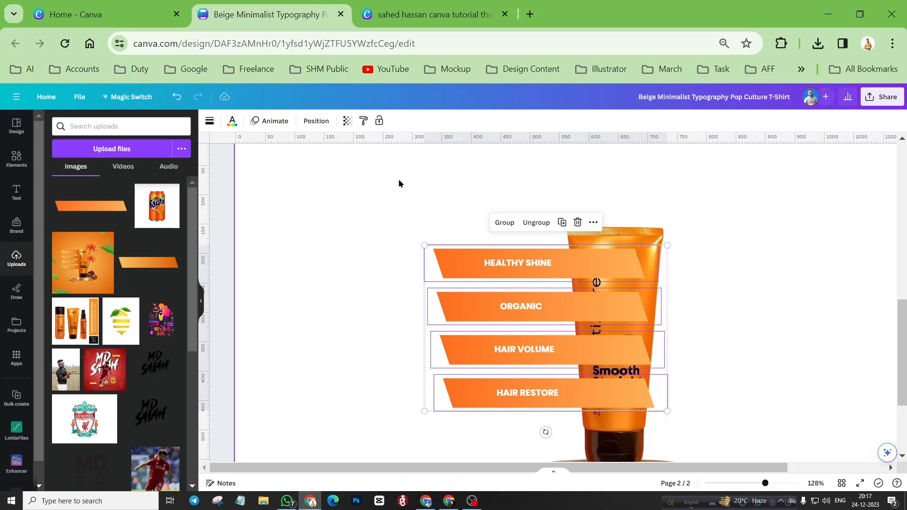
{"action": "left_click", "coordinate": [316, 121]}
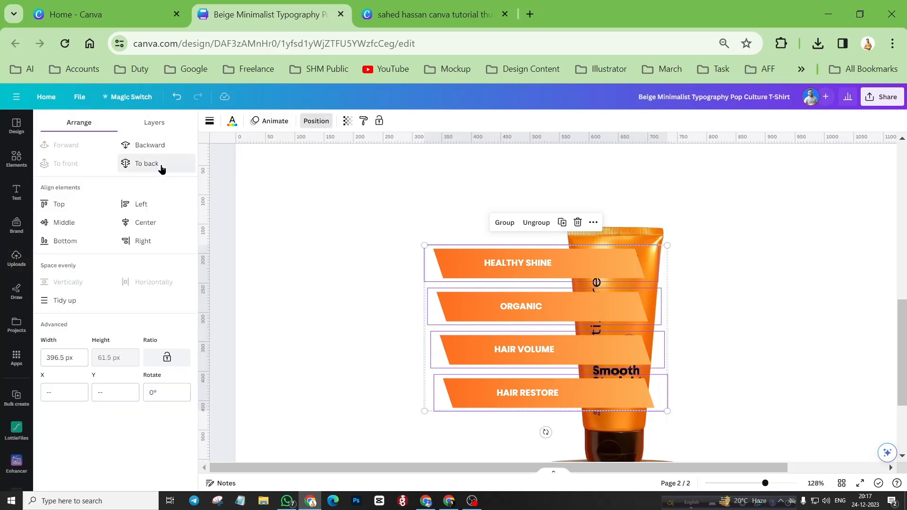
{"action": "left_click", "coordinate": [146, 163]}
{"action": "scroll", "coordinate": [724, 276], "scroll_direction": "down", "scroll_amount": 2}
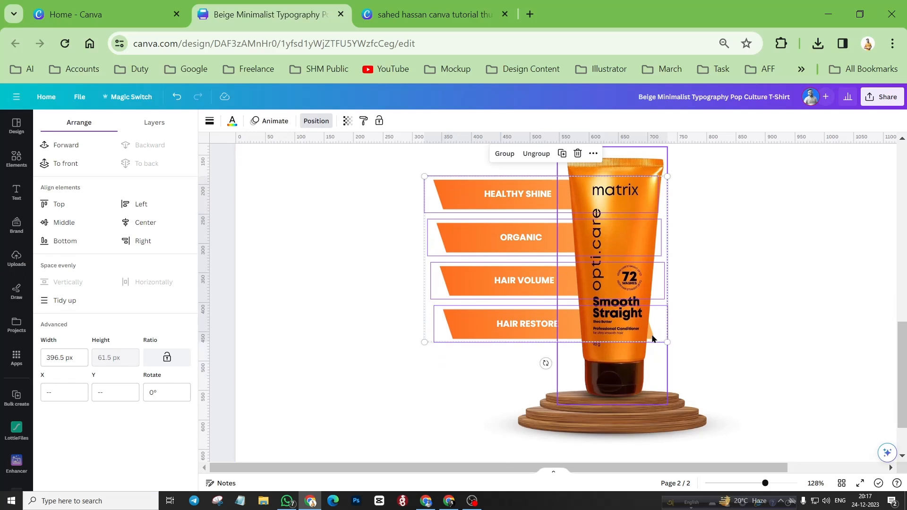
{"action": "left_click_drag", "start_coordinate": [523, 239], "coordinate": [512, 238]}
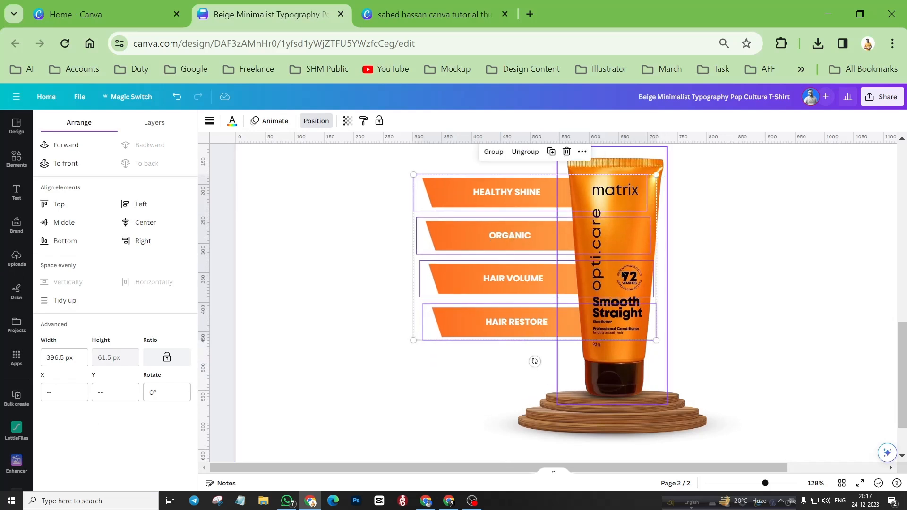
{"action": "left_click", "coordinate": [726, 272]}
Step: Check the props around the tube on page 1, then search the elements library for "nuts" and show only graphics
{"action": "scroll", "coordinate": [381, 314], "scroll_direction": "down", "scroll_amount": 3}
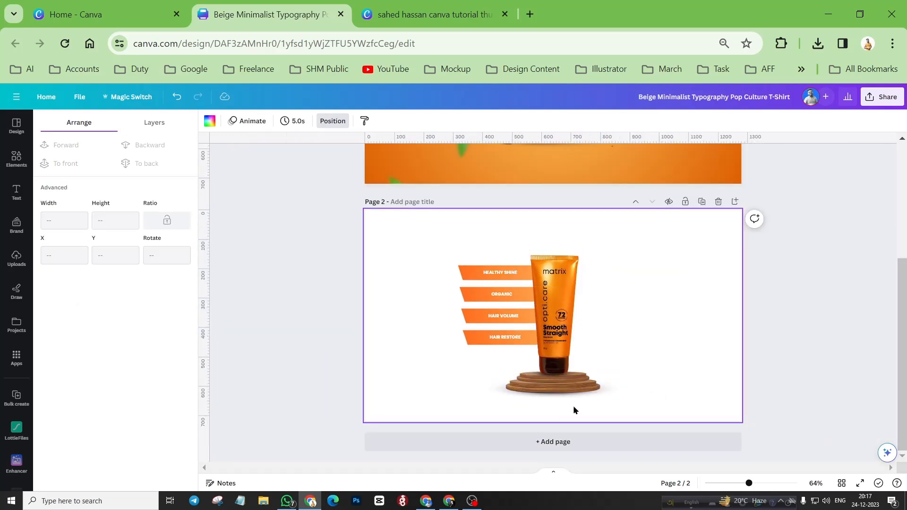
{"action": "scroll", "coordinate": [576, 396], "scroll_direction": "up", "scroll_amount": 5}
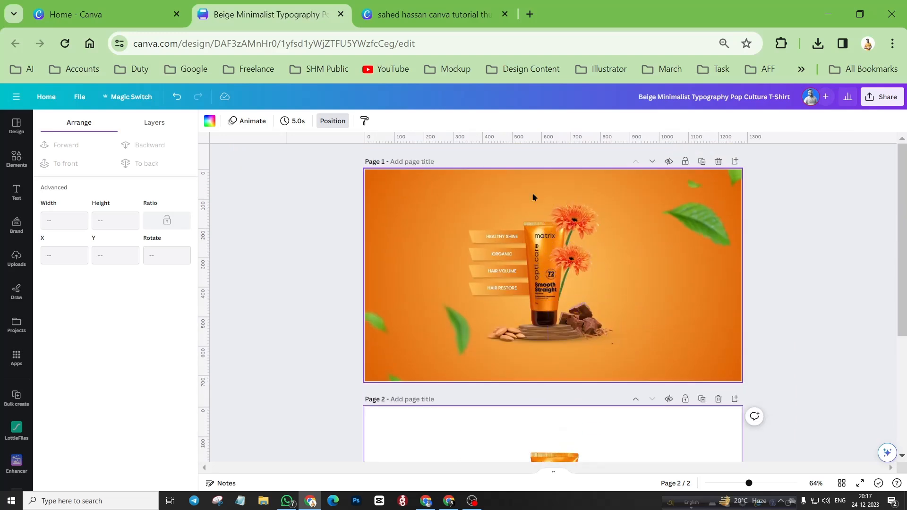
{"action": "scroll", "coordinate": [565, 330], "scroll_direction": "up", "scroll_amount": 5}
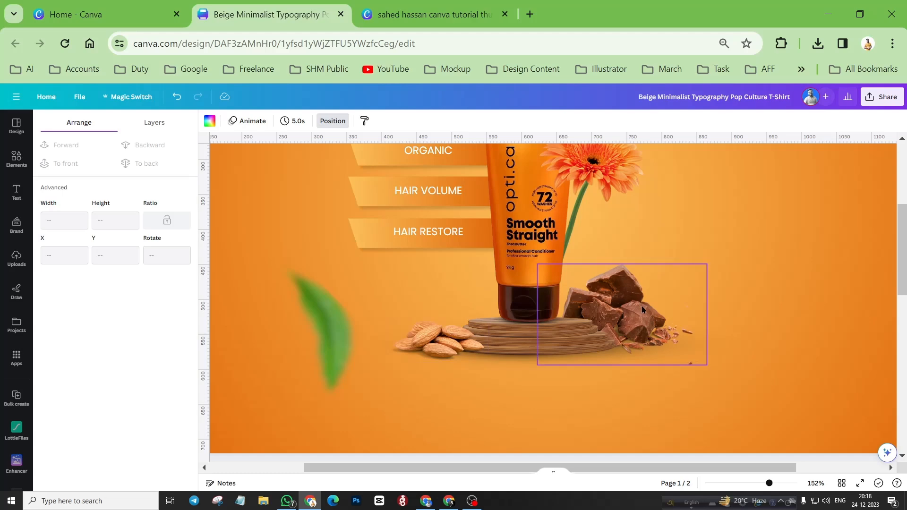
{"action": "scroll", "coordinate": [642, 305], "scroll_direction": "up", "scroll_amount": 3}
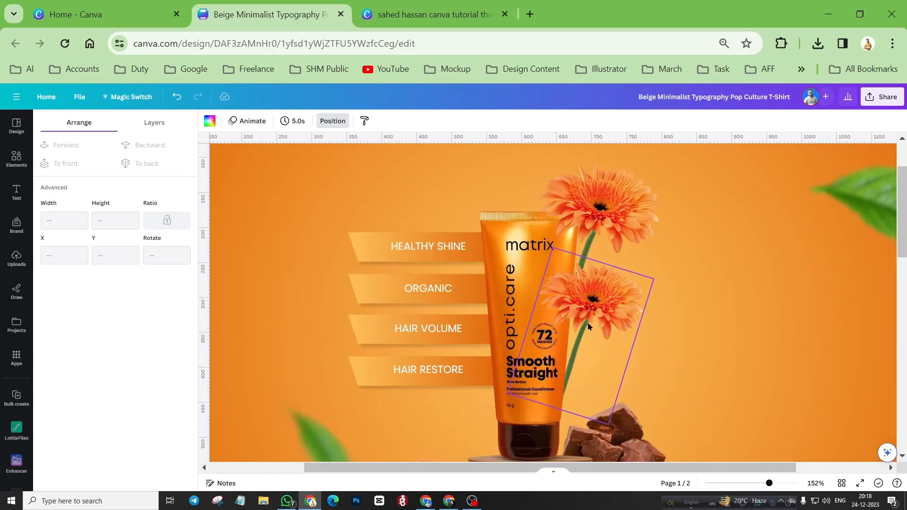
{"action": "scroll", "coordinate": [588, 326], "scroll_direction": "down", "scroll_amount": 10}
{"action": "scroll", "coordinate": [557, 318], "scroll_direction": "down", "scroll_amount": 3, "text": "ctrl"}
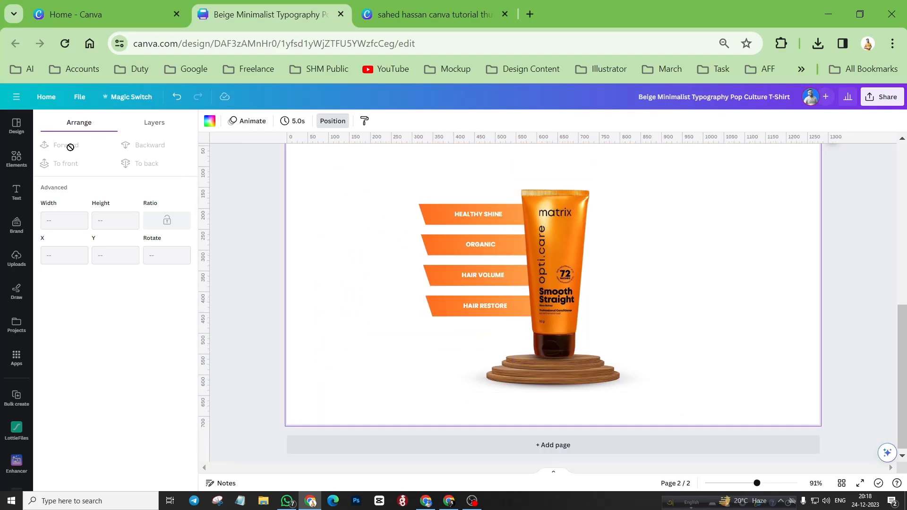
{"action": "left_click", "coordinate": [17, 160]}
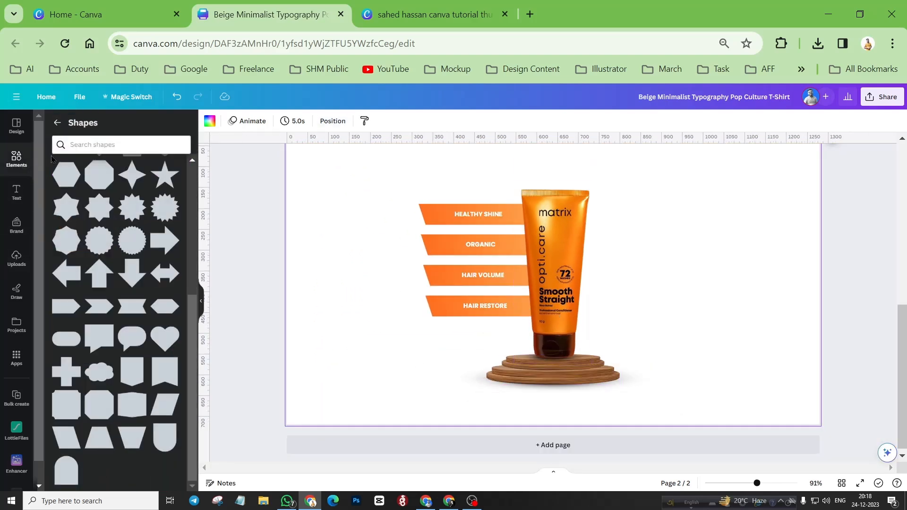
{"action": "left_click", "coordinate": [57, 123]}
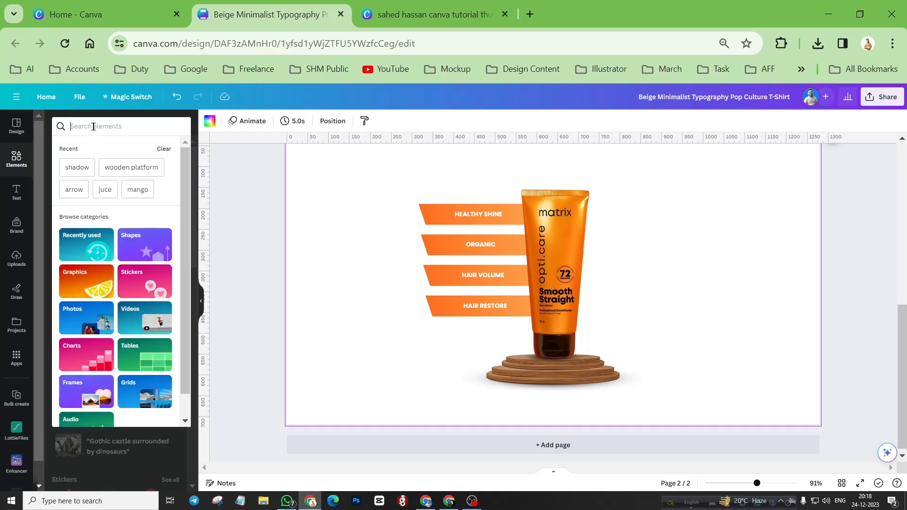
{"action": "left_click", "coordinate": [94, 127]}
{"action": "type", "text": "nuts"}
{"action": "key", "text": "Return"}
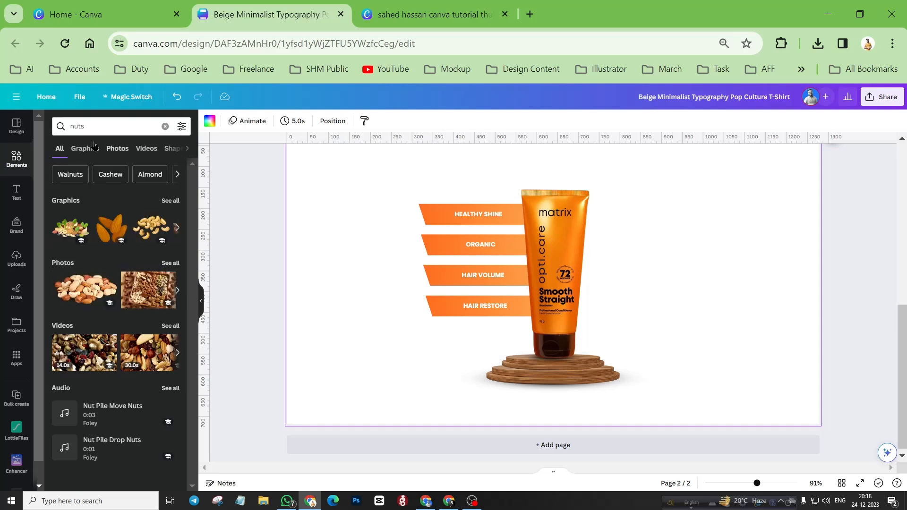
{"action": "left_click", "coordinate": [92, 148]}
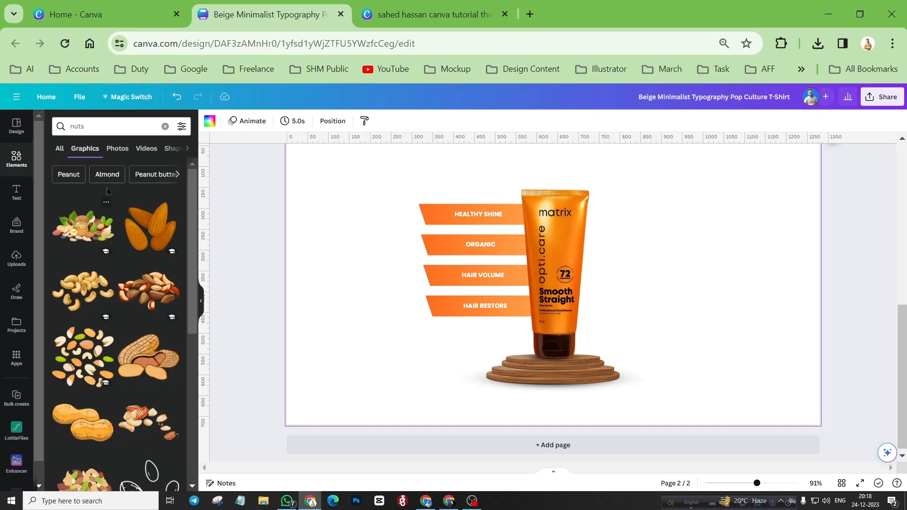
Step: Find a photo of a pile of almonds in the nuts results and place it at the podium's left base on page 2
{"action": "left_click", "coordinate": [119, 149]}
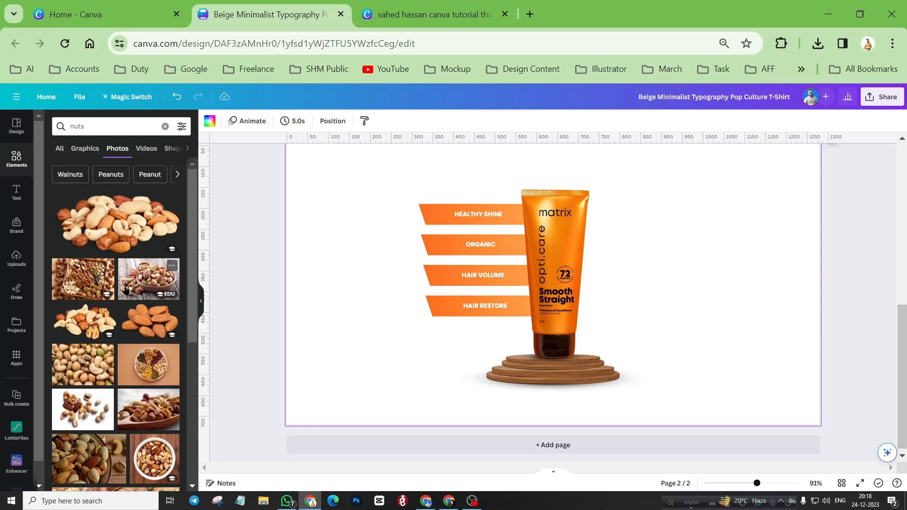
{"action": "scroll", "coordinate": [125, 290], "scroll_direction": "down", "scroll_amount": 10}
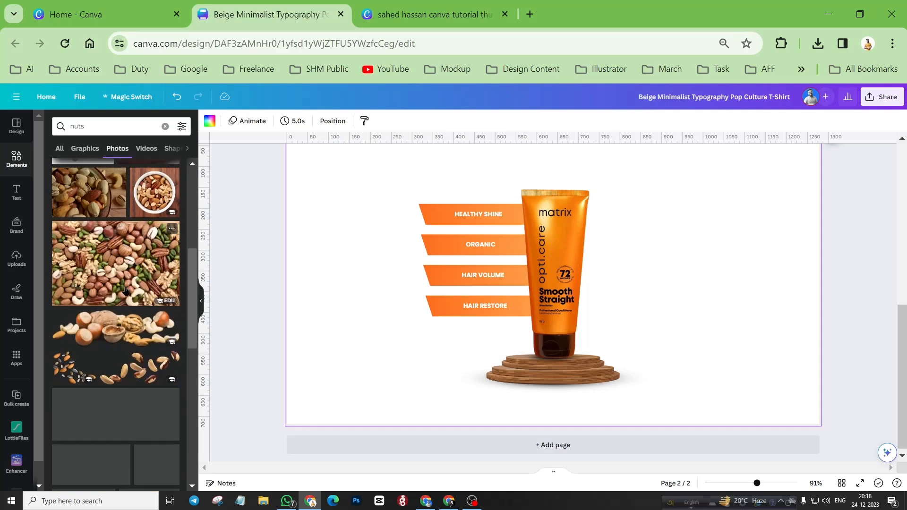
{"action": "scroll", "coordinate": [126, 290], "scroll_direction": "down", "scroll_amount": 3}
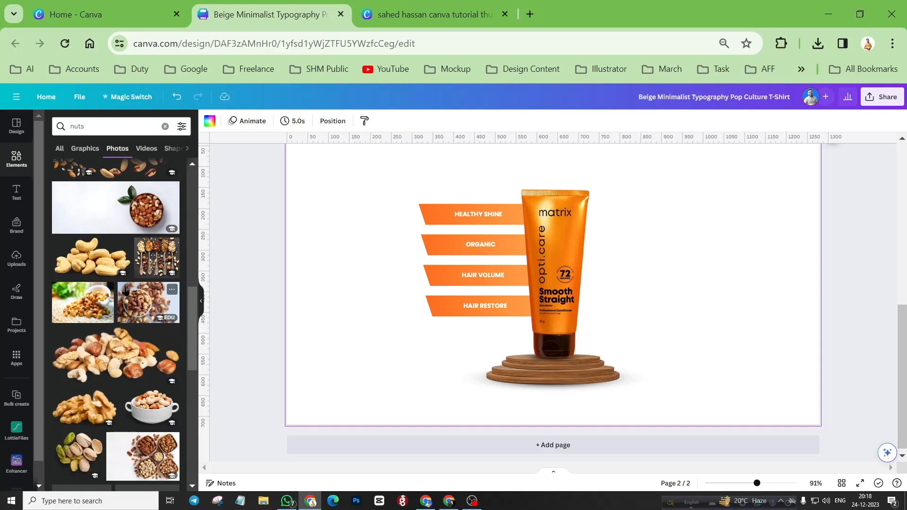
{"action": "scroll", "coordinate": [125, 290], "scroll_direction": "down", "scroll_amount": 6}
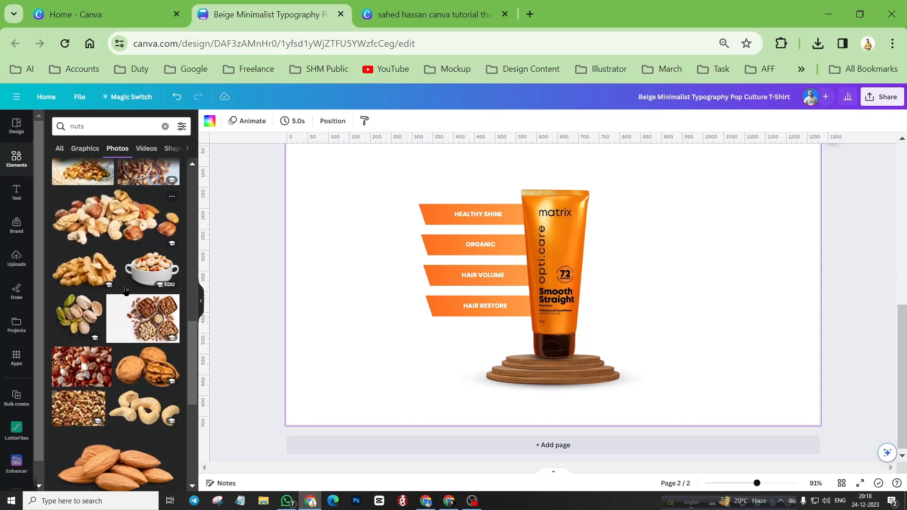
{"action": "left_click_drag", "start_coordinate": [116, 330], "coordinate": [505, 373]}
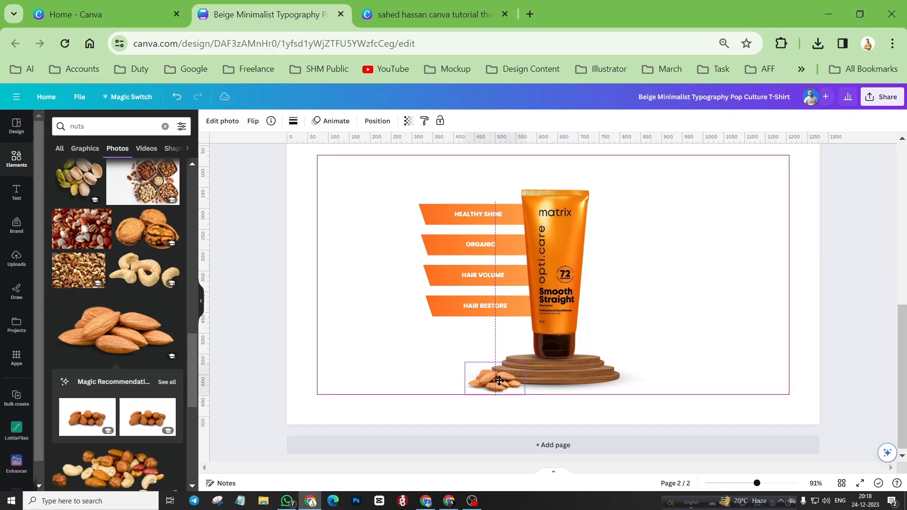
Step: Enlarge the almond pile and position it so it slightly overlaps the podium's left edge
{"action": "scroll", "coordinate": [501, 378], "scroll_direction": "up", "scroll_amount": 5}
{"action": "left_click_drag", "start_coordinate": [415, 345], "coordinate": [357, 315]}
{"action": "left_click_drag", "start_coordinate": [461, 368], "coordinate": [469, 373]}
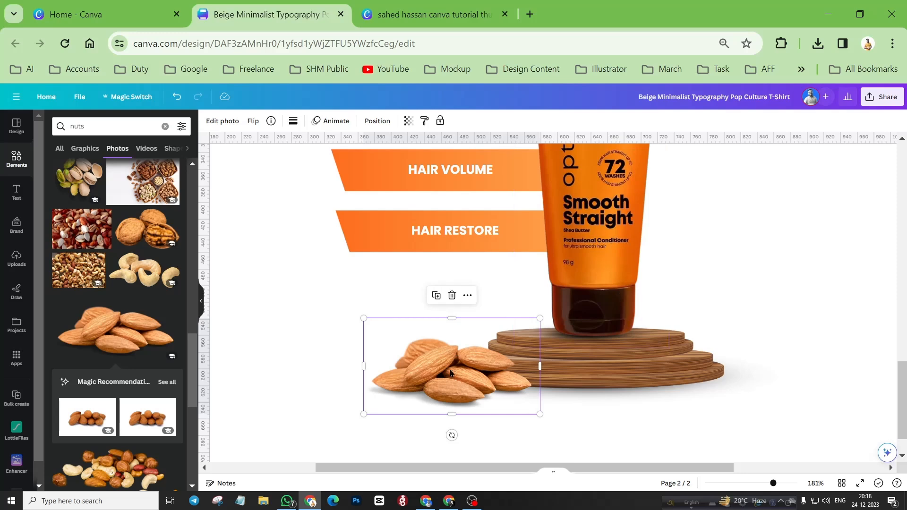
{"action": "scroll", "coordinate": [450, 373], "scroll_direction": "down", "scroll_amount": 5}
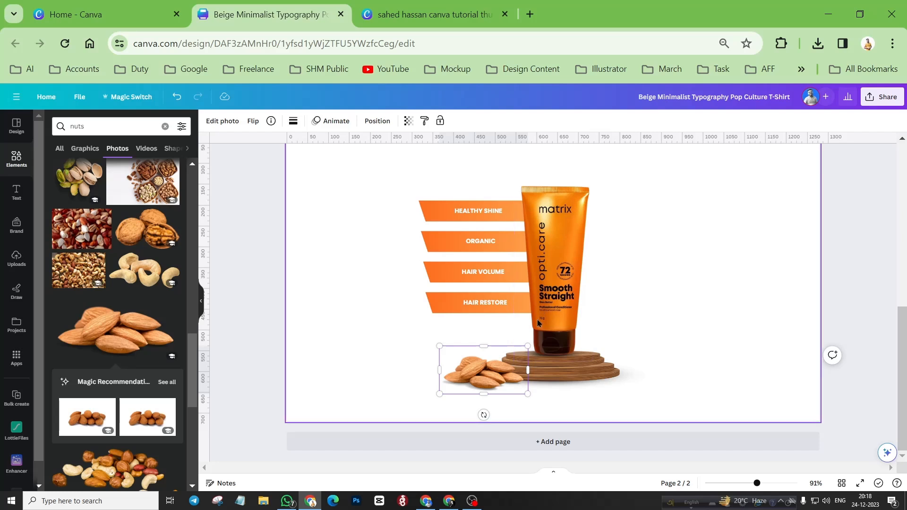
{"action": "mouse_move", "coordinate": [478, 377]}
{"action": "left_mouse_down"}
{"action": "mouse_move", "coordinate": [412, 322]}
{"action": "mouse_move", "coordinate": [585, 296]}
{"action": "mouse_move", "coordinate": [537, 339]}
{"action": "mouse_move", "coordinate": [486, 363]}
{"action": "mouse_move", "coordinate": [492, 370]}
{"action": "left_mouse_up"}
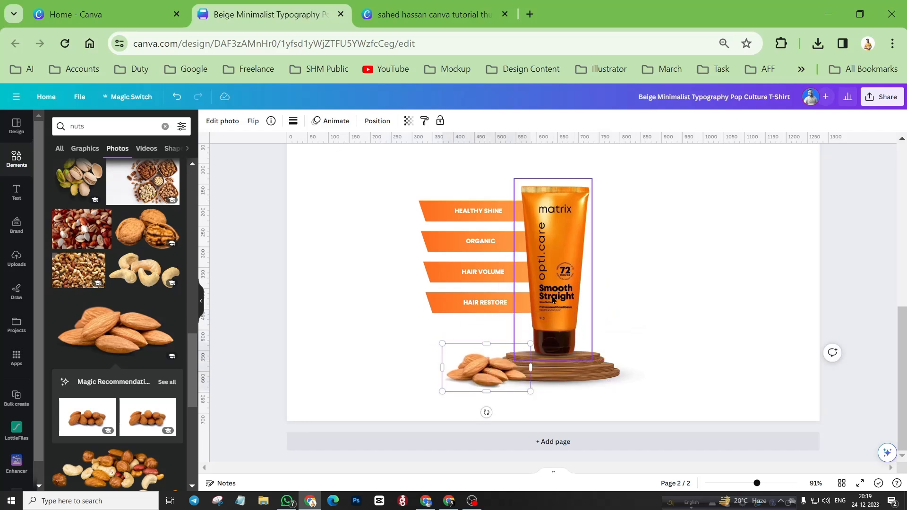
{"action": "left_click", "coordinate": [668, 247]}
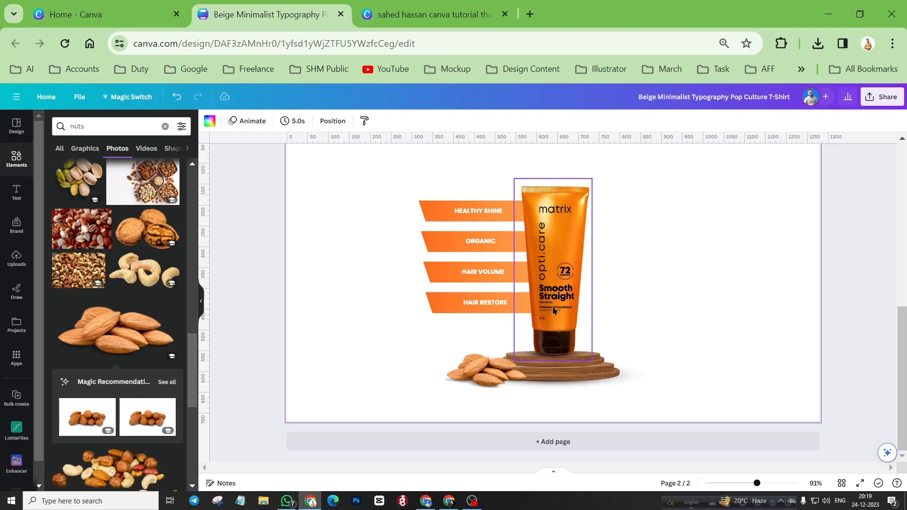
Step: Search the elements library for "chocolates" and show only photos
{"action": "left_click", "coordinate": [75, 126]}
{"action": "type", "text": "ch"}
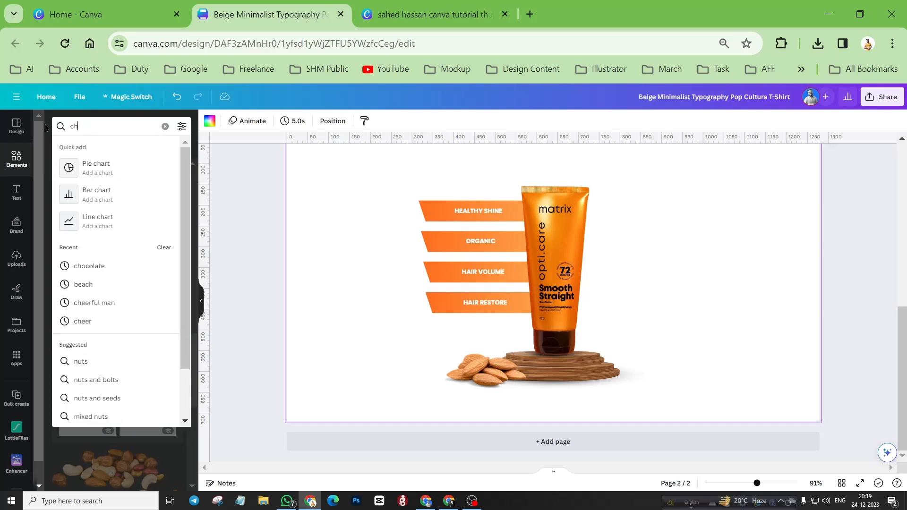
{"action": "type", "text": "ocolet"}
{"action": "key", "text": "Return"}
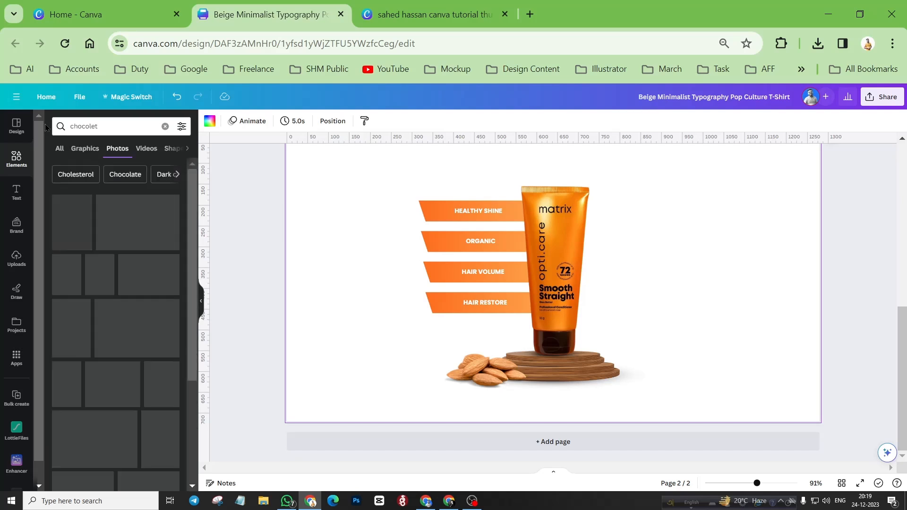
{"action": "left_click", "coordinate": [101, 149]}
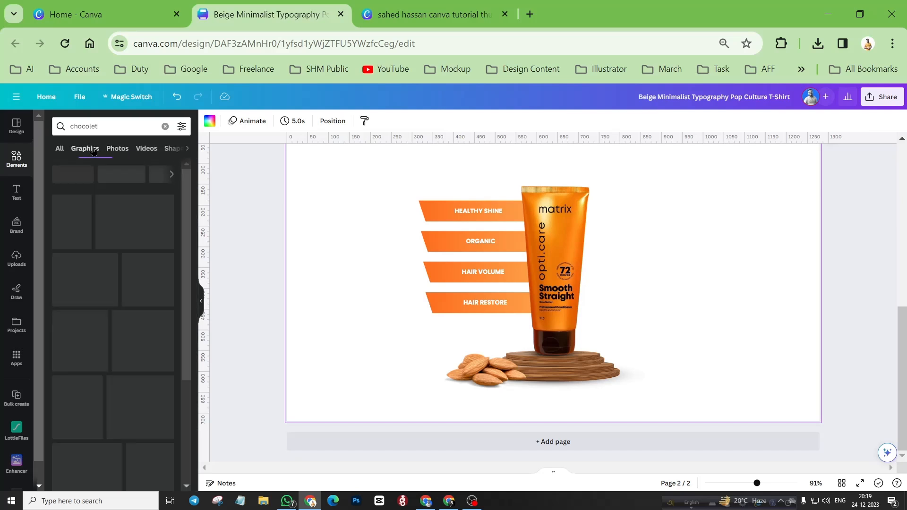
{"action": "left_click", "coordinate": [113, 148]}
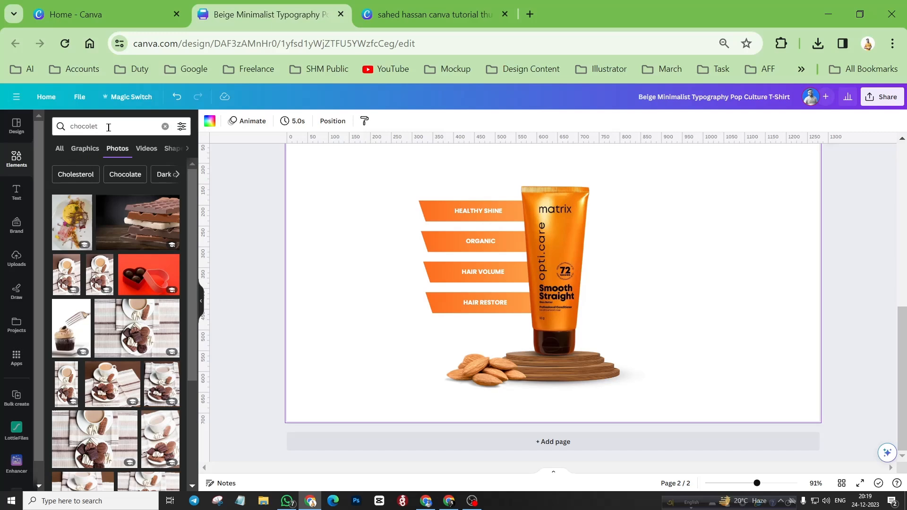
{"action": "left_click", "coordinate": [109, 128]}
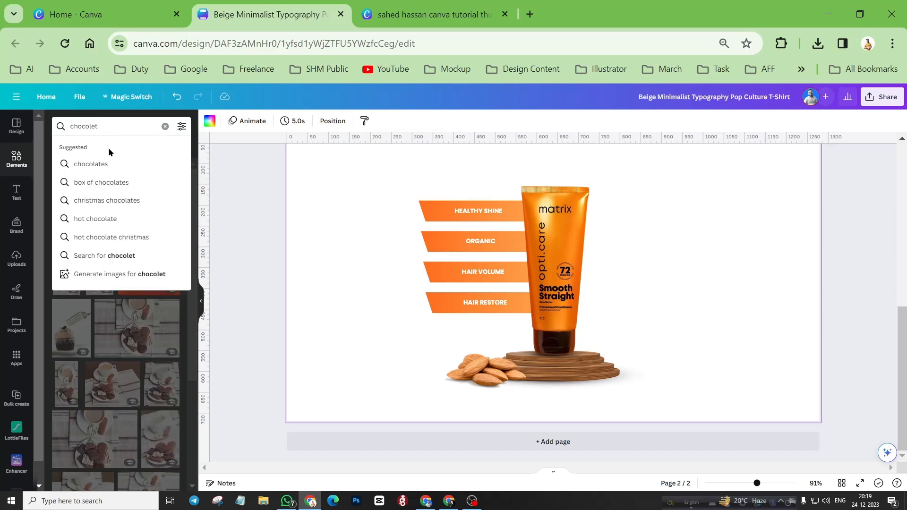
{"action": "left_click", "coordinate": [91, 164]}
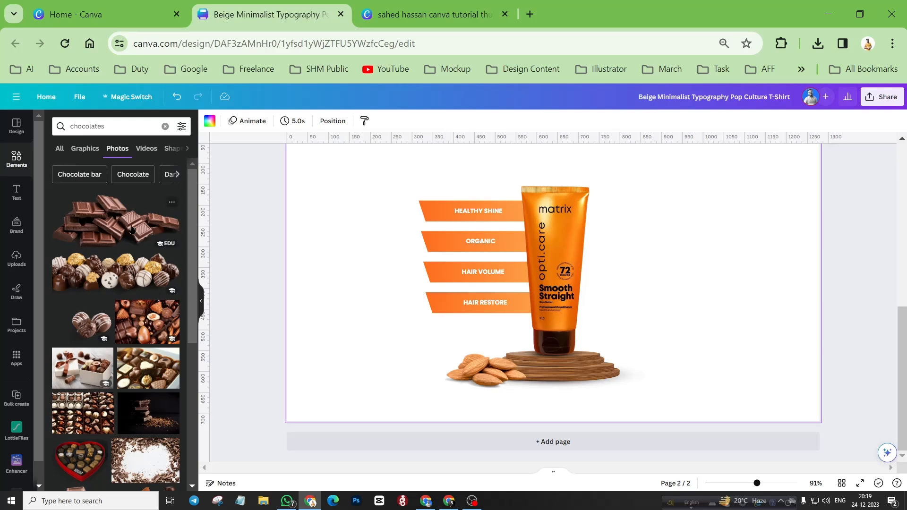
Step: Look through the chocolates photos for cut-out pieces that suit the product scene
{"action": "scroll", "coordinate": [125, 230], "scroll_direction": "down", "scroll_amount": 5}
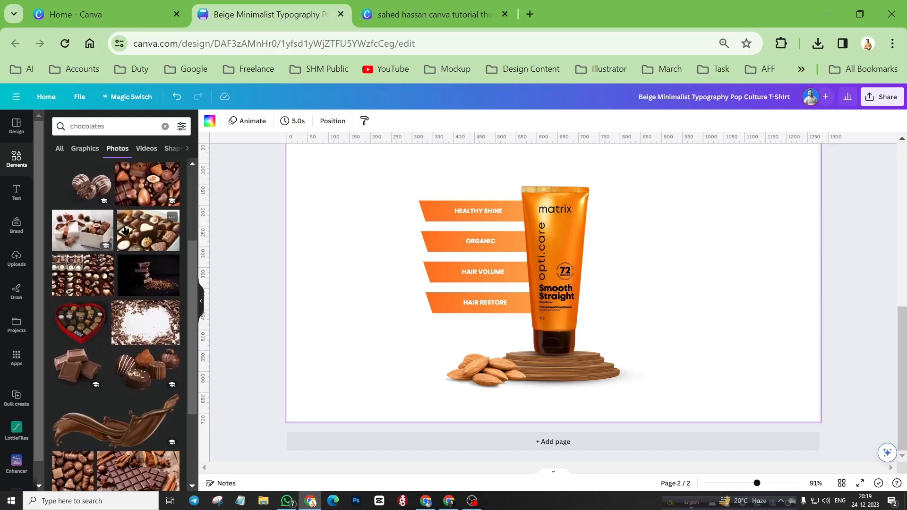
{"action": "scroll", "coordinate": [125, 231], "scroll_direction": "down", "scroll_amount": 5}
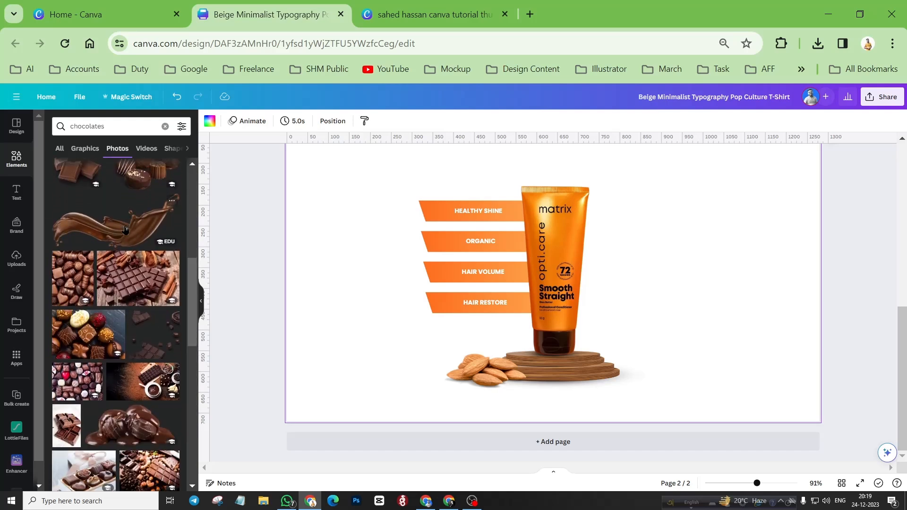
{"action": "scroll", "coordinate": [125, 230], "scroll_direction": "down", "scroll_amount": 5}
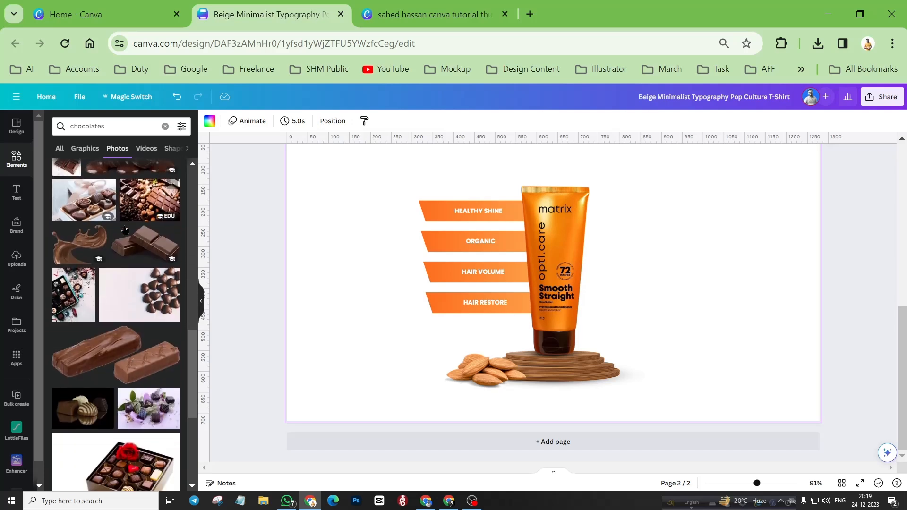
{"action": "scroll", "coordinate": [125, 230], "scroll_direction": "down", "scroll_amount": 4}
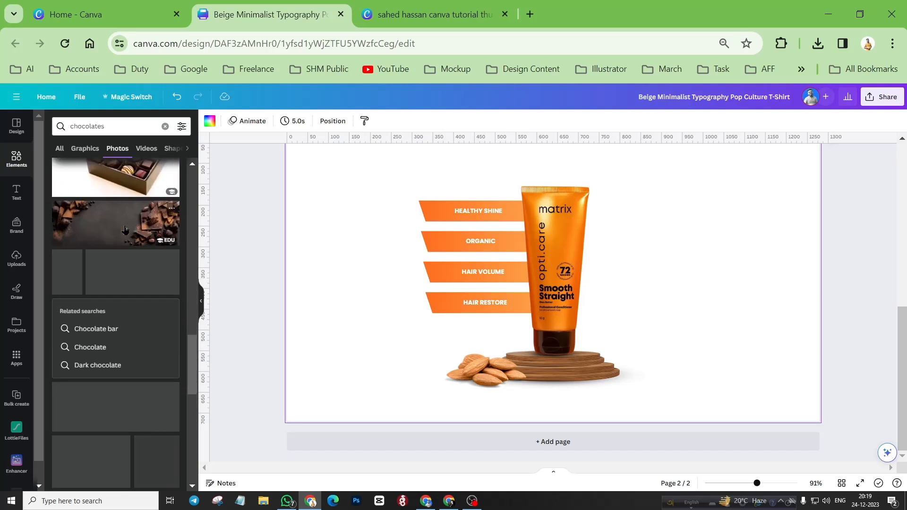
{"action": "scroll", "coordinate": [125, 231], "scroll_direction": "down", "scroll_amount": 6}
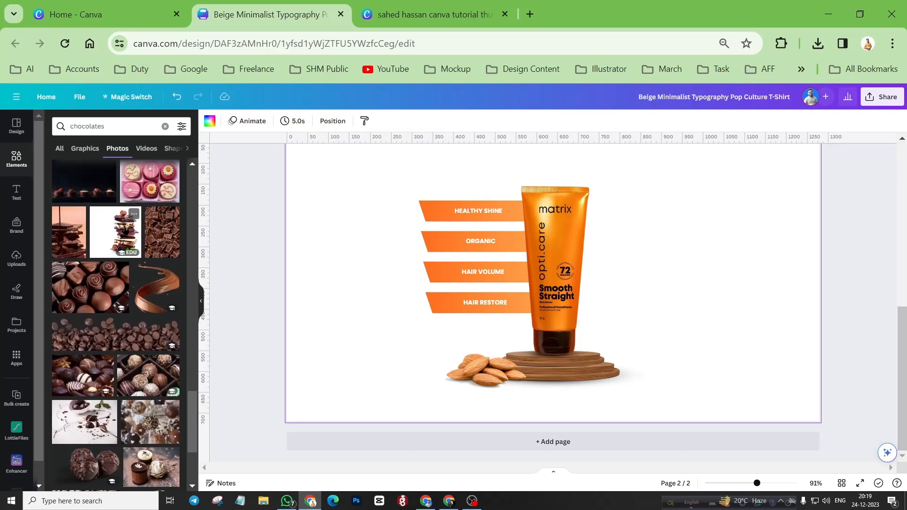
{"action": "scroll", "coordinate": [125, 230], "scroll_direction": "down", "scroll_amount": 6}
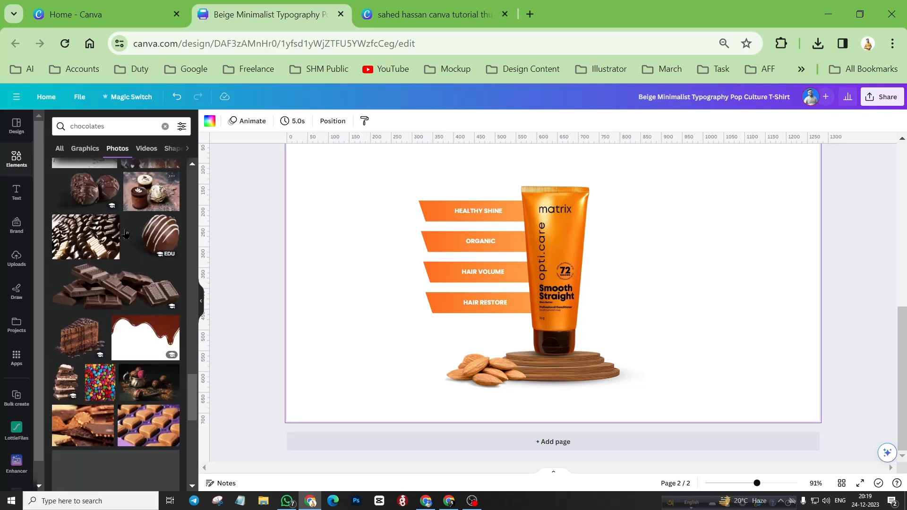
{"action": "scroll", "coordinate": [126, 231], "scroll_direction": "down", "scroll_amount": 5}
{"action": "scroll", "coordinate": [126, 234], "scroll_direction": "down", "scroll_amount": 7}
{"action": "scroll", "coordinate": [126, 233], "scroll_direction": "down", "scroll_amount": 1}
{"action": "scroll", "coordinate": [155, 272], "scroll_direction": "down", "scroll_amount": 5}
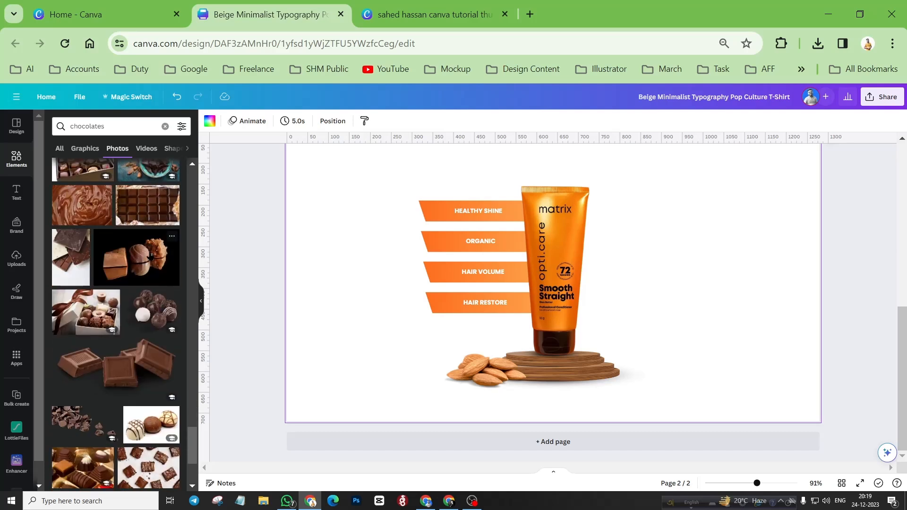
{"action": "scroll", "coordinate": [151, 256], "scroll_direction": "down", "scroll_amount": 3}
{"action": "scroll", "coordinate": [150, 256], "scroll_direction": "down", "scroll_amount": 9}
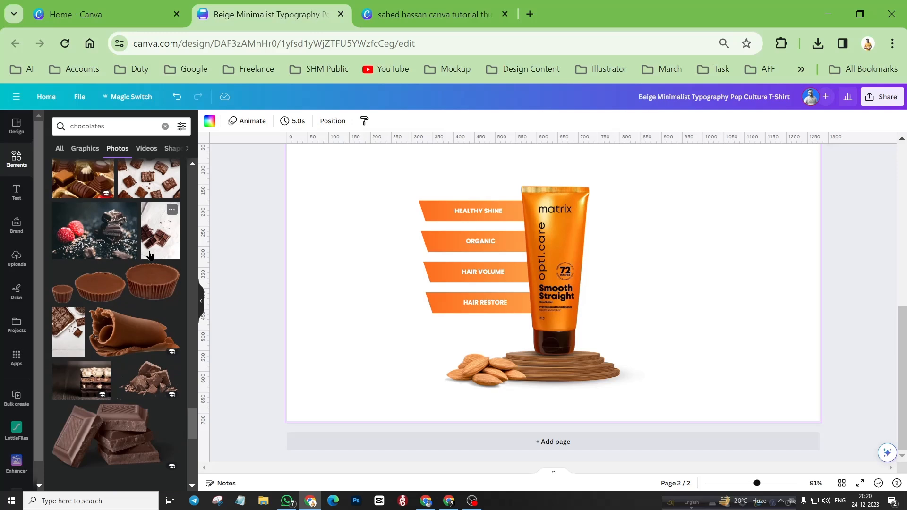
{"action": "scroll", "coordinate": [150, 255], "scroll_direction": "down", "scroll_amount": 3}
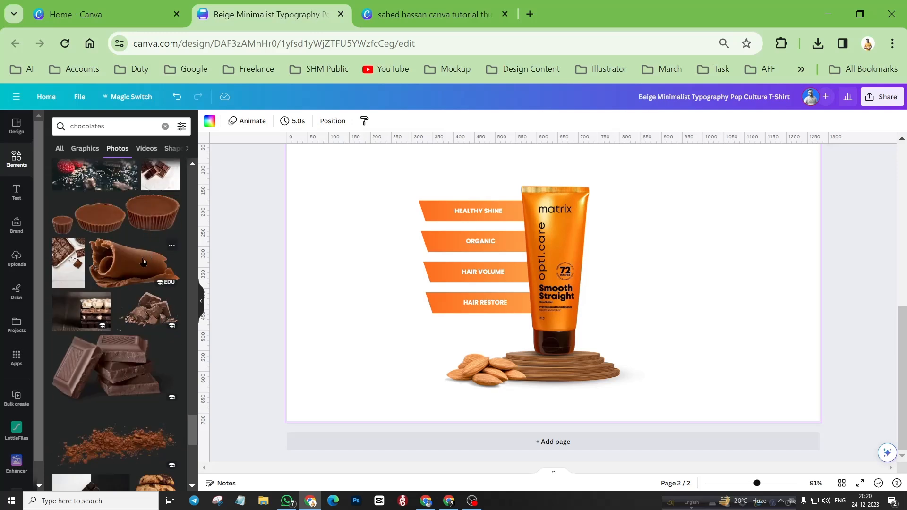
Step: Try the rolled chocolate curl photo in the empty area to the right of the tube
{"action": "left_click", "coordinate": [125, 274]}
{"action": "left_click_drag", "start_coordinate": [334, 151], "coordinate": [696, 265]}
{"action": "left_click_drag", "start_coordinate": [716, 371], "coordinate": [746, 249]}
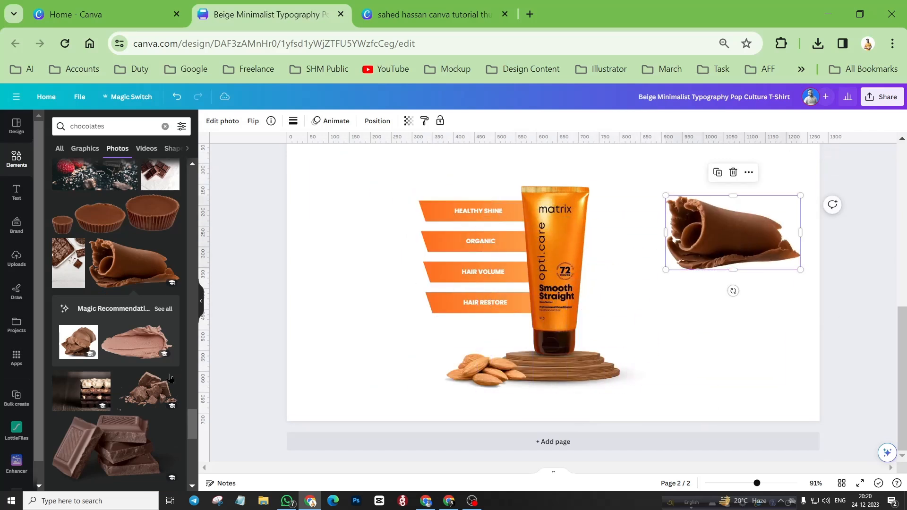
Step: Add the broken chocolate chunks photo, enlarge it to about 349 × 209 px, and move it to the page's upper left
{"action": "left_click_drag", "start_coordinate": [147, 396], "coordinate": [730, 336]}
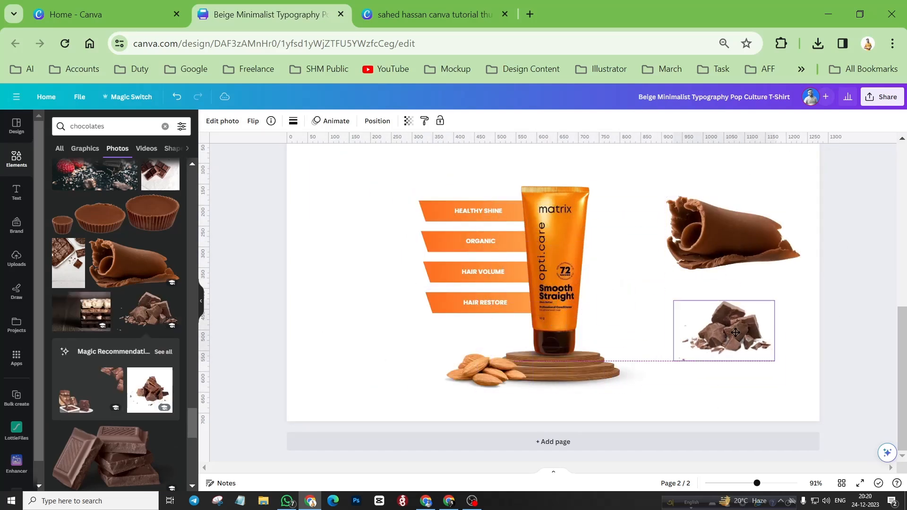
{"action": "left_click_drag", "start_coordinate": [676, 360], "coordinate": [632, 386]}
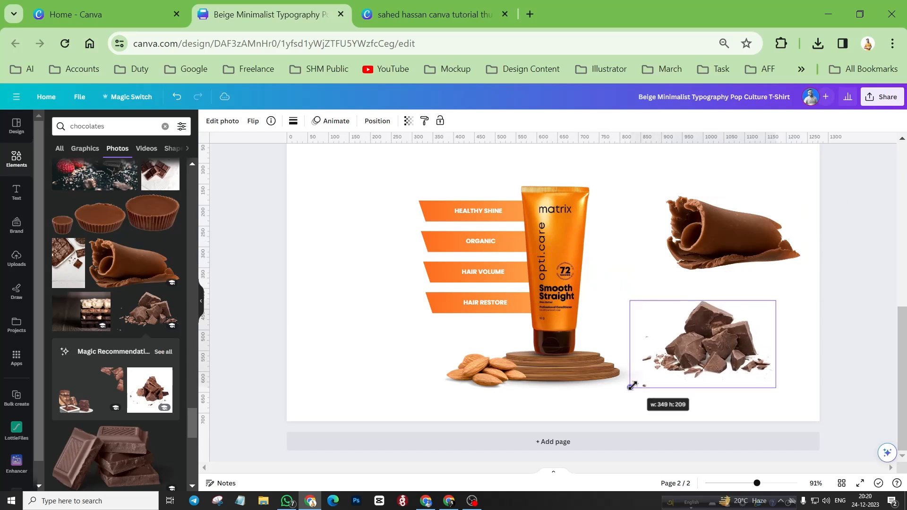
{"action": "left_click_drag", "start_coordinate": [614, 322], "coordinate": [269, 190]}
Step: Try the chocolate curl smaller, flipped horizontally and sent to the back behind the tube, and delete it
{"action": "left_click_drag", "start_coordinate": [741, 216], "coordinate": [642, 301]}
{"action": "left_click_drag", "start_coordinate": [564, 270], "coordinate": [612, 288]}
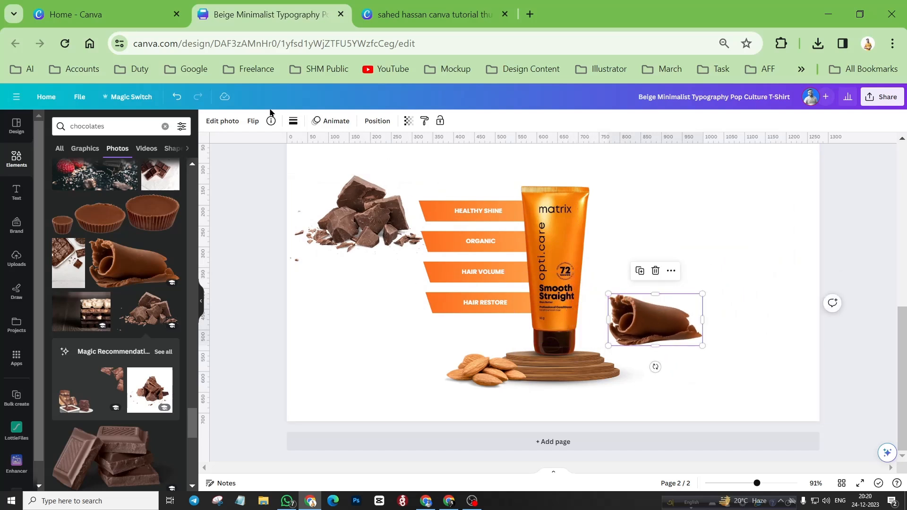
{"action": "left_click", "coordinate": [253, 121]}
{"action": "left_click", "coordinate": [288, 145]}
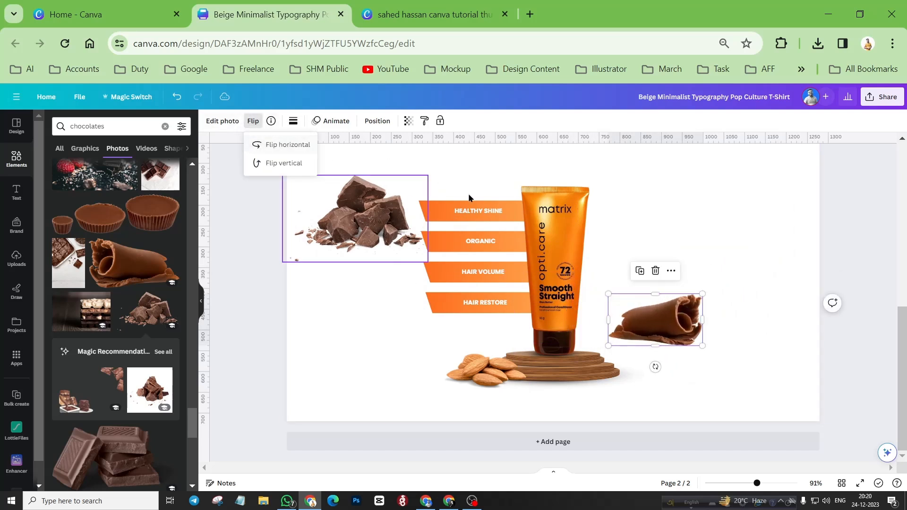
{"action": "left_click_drag", "start_coordinate": [651, 310], "coordinate": [604, 326]}
{"action": "left_click", "coordinate": [377, 121]}
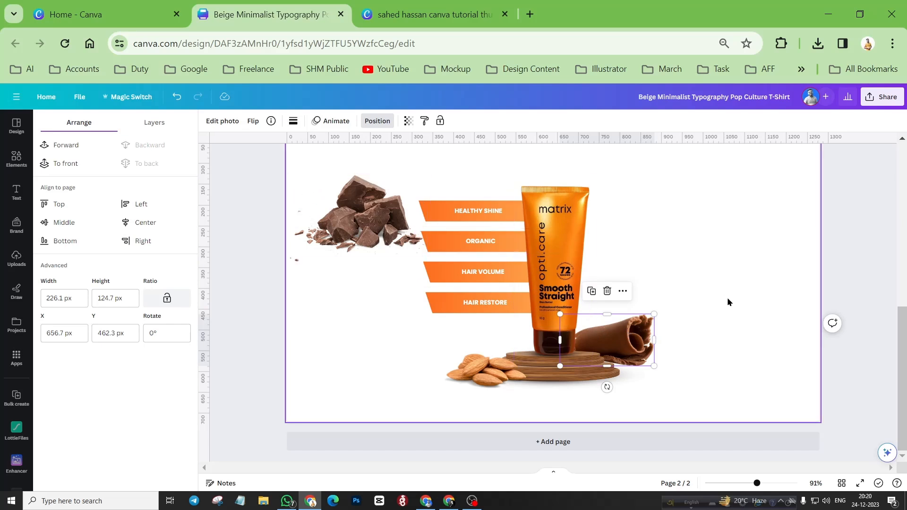
{"action": "left_click", "coordinate": [607, 291]}
Step: Flip the chocolate chunks horizontally and place them over the right side of the podium
{"action": "left_click_drag", "start_coordinate": [359, 222], "coordinate": [613, 281]}
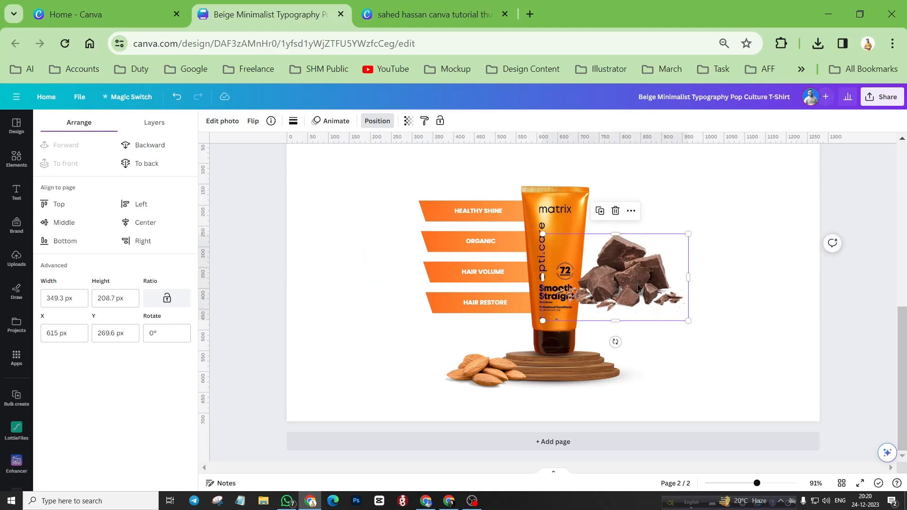
{"action": "left_click", "coordinate": [253, 122]}
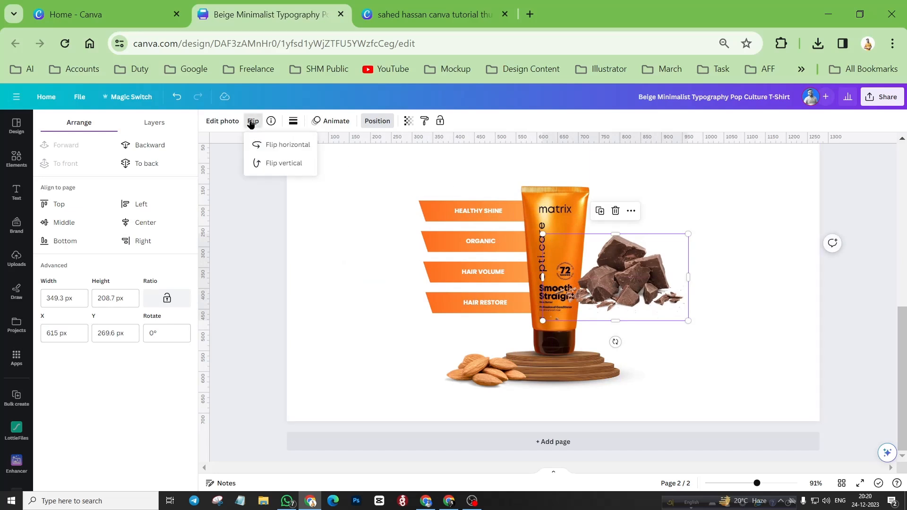
{"action": "left_click", "coordinate": [286, 144]}
{"action": "left_click", "coordinate": [287, 144]}
{"action": "left_click_drag", "start_coordinate": [613, 274], "coordinate": [619, 336]}
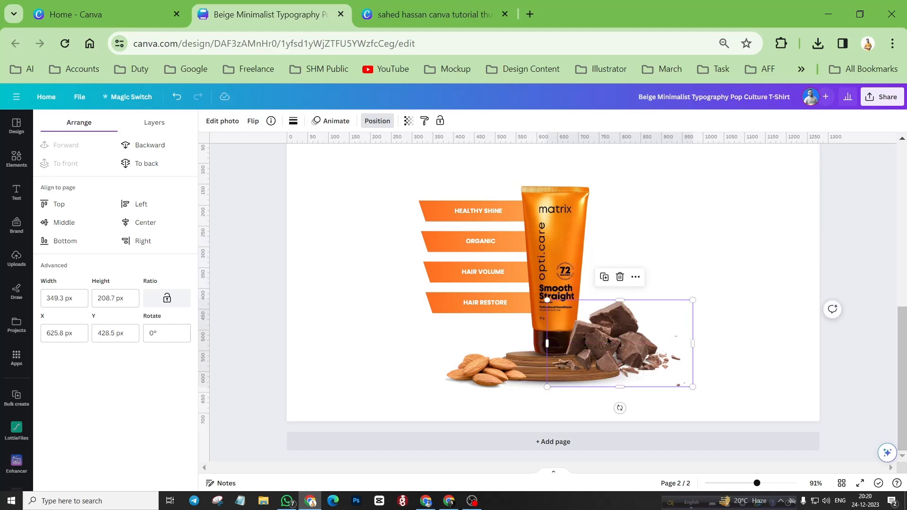
Step: Send the chocolate chunks to the back behind the tube, shift them slightly right, and enlarge them to about 356 × 212 px
{"action": "left_click", "coordinate": [150, 164]}
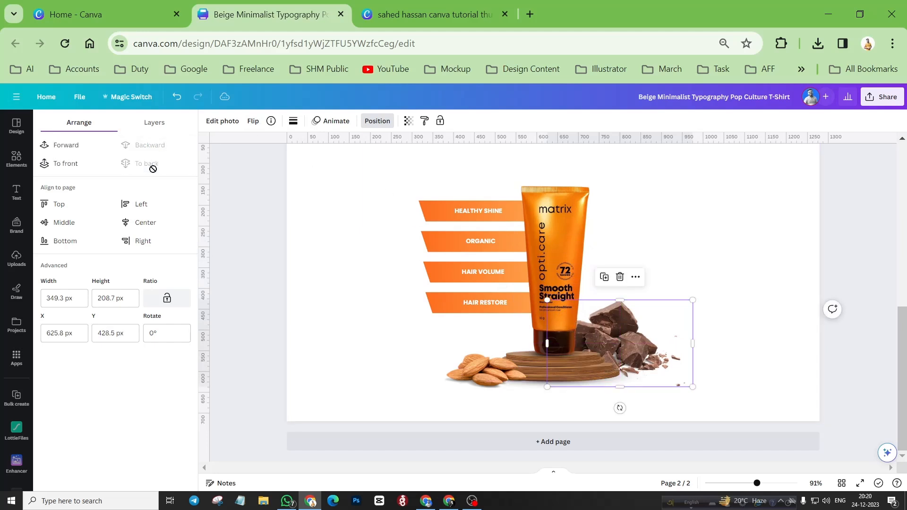
{"action": "left_click_drag", "start_coordinate": [628, 327], "coordinate": [634, 331]}
{"action": "left_click_drag", "start_coordinate": [697, 304], "coordinate": [700, 301]}
{"action": "left_click", "coordinate": [735, 303]}
{"action": "left_click", "coordinate": [632, 317]}
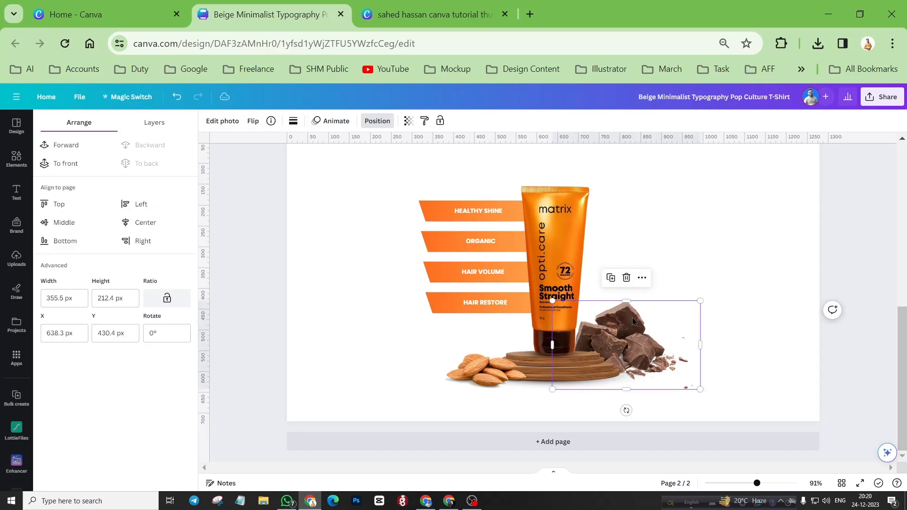
Step: Raise the saturation of the chocolate chunks photo to 37
{"action": "left_click", "coordinate": [218, 122]}
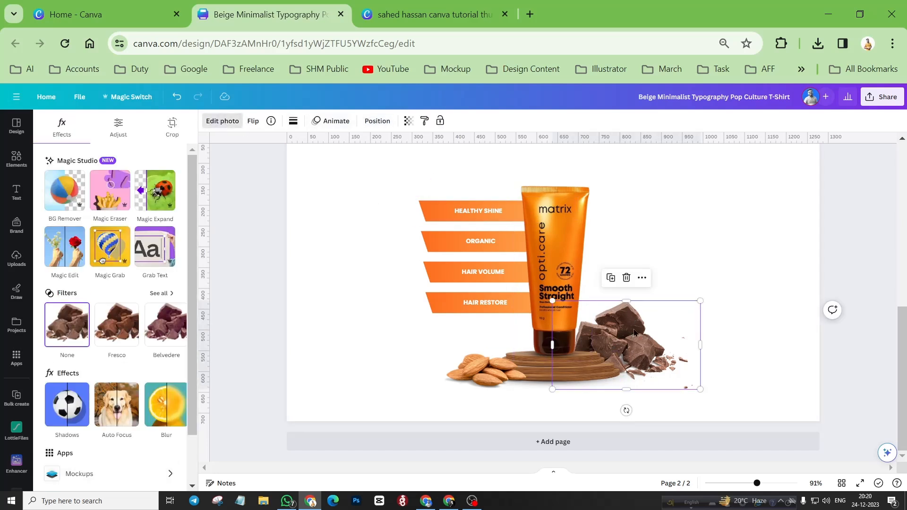
{"action": "left_click", "coordinate": [119, 131]}
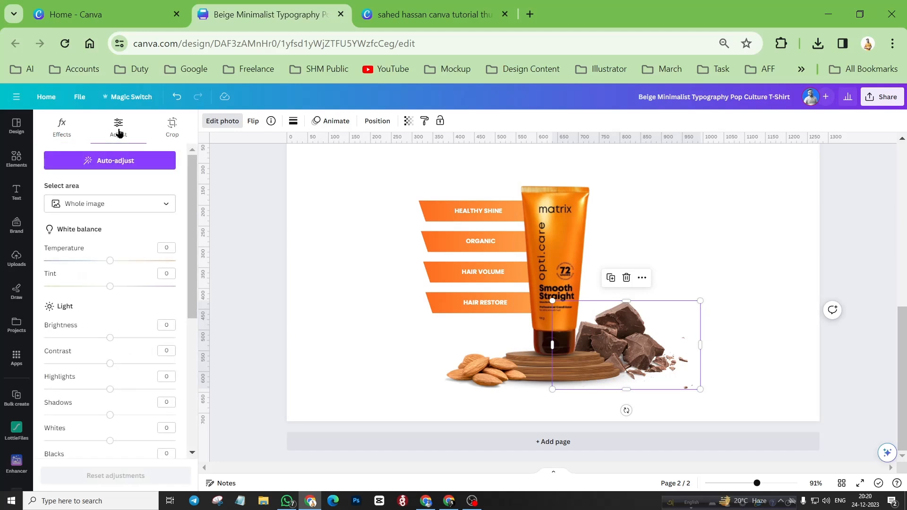
{"action": "scroll", "coordinate": [126, 268], "scroll_direction": "down", "scroll_amount": 5}
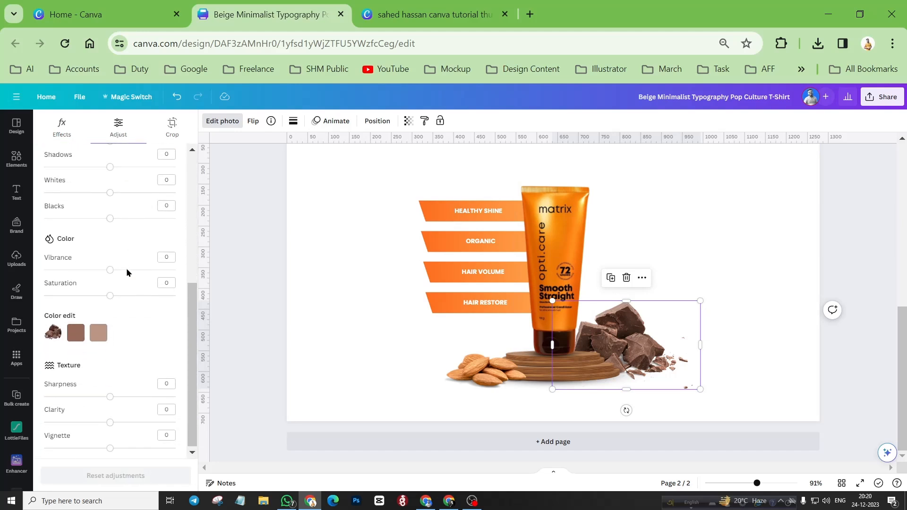
{"action": "left_click_drag", "start_coordinate": [112, 296], "coordinate": [134, 297]}
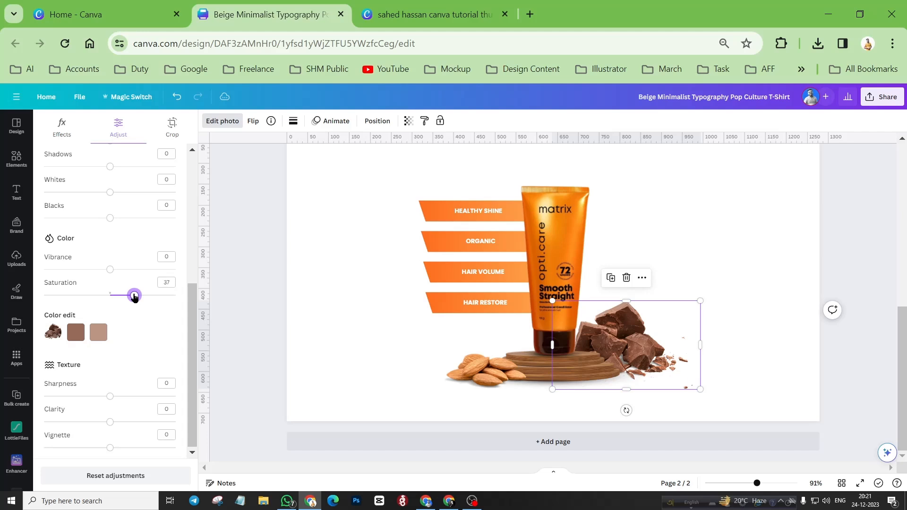
{"action": "left_click", "coordinate": [707, 230]}
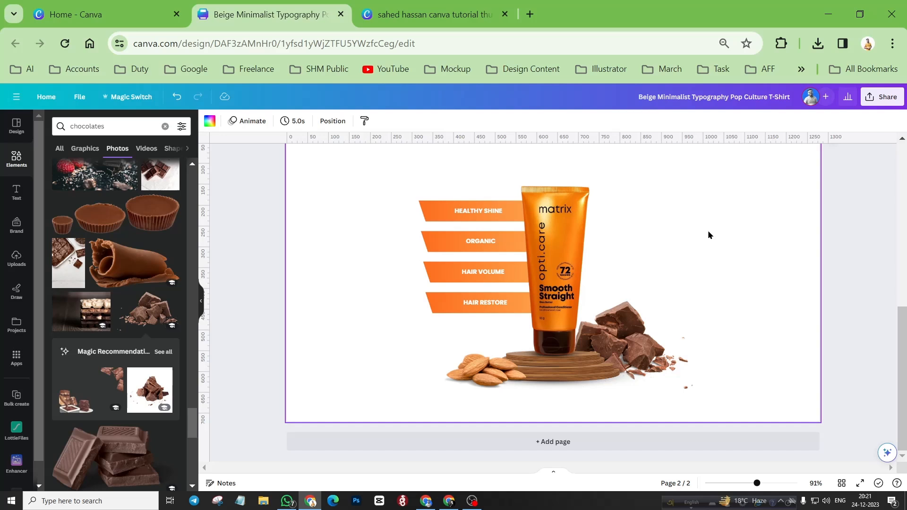
Step: Give page 2's background a gradient fill in the circular style
{"action": "scroll", "coordinate": [604, 213], "scroll_direction": "up", "scroll_amount": 6}
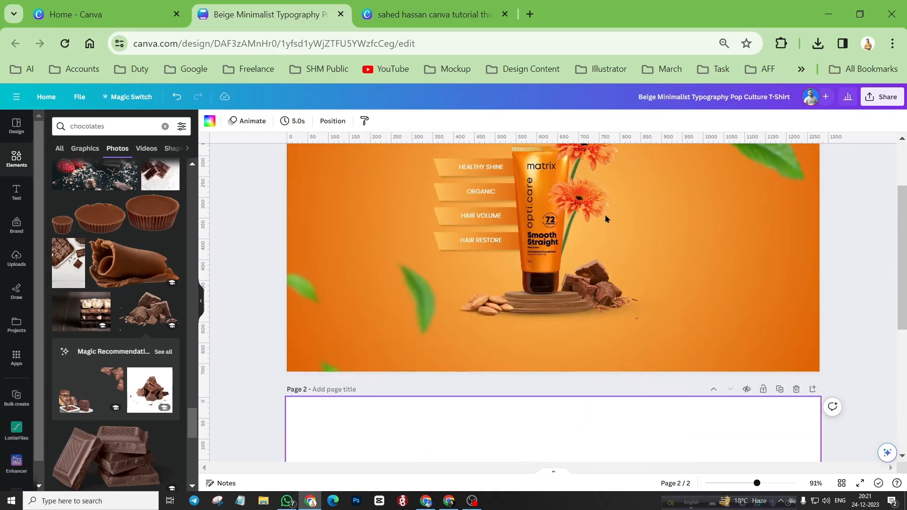
{"action": "scroll", "coordinate": [646, 351], "scroll_direction": "down", "scroll_amount": 1}
{"action": "scroll", "coordinate": [646, 351], "scroll_direction": "down", "scroll_amount": 7}
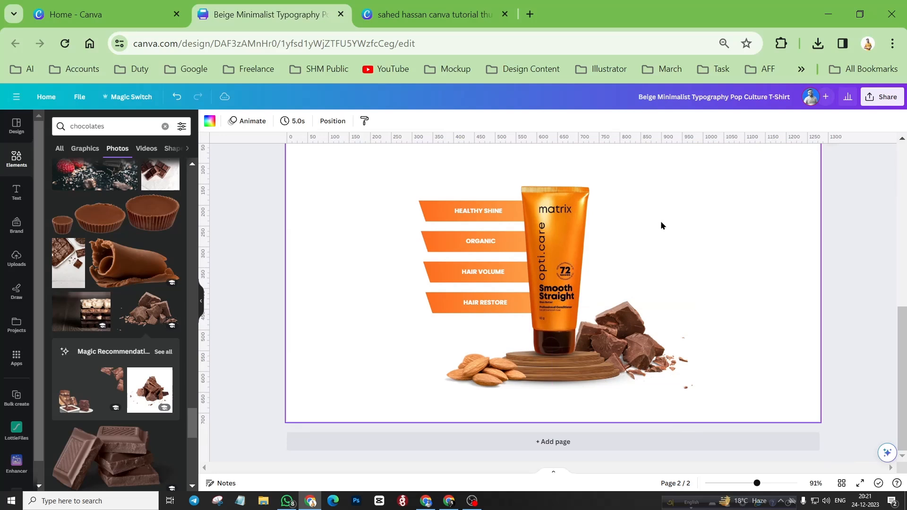
{"action": "left_click", "coordinate": [208, 122]}
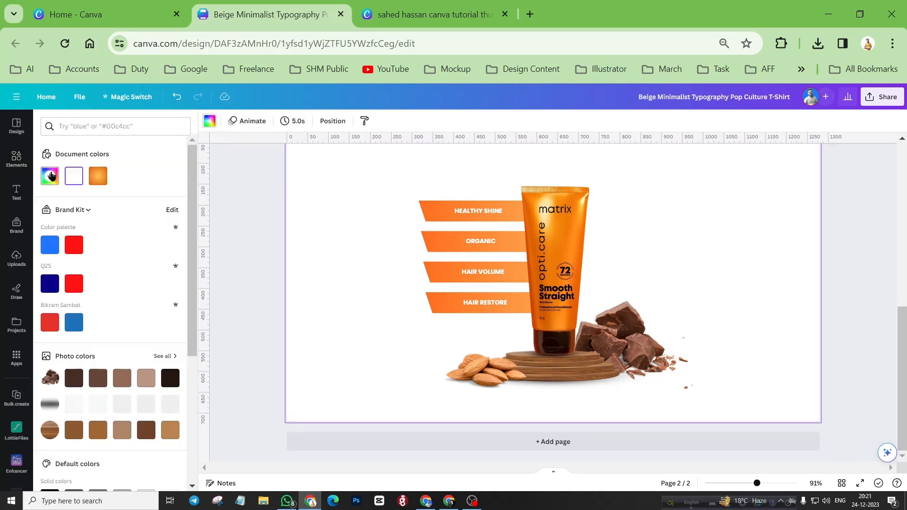
{"action": "left_click", "coordinate": [51, 175]}
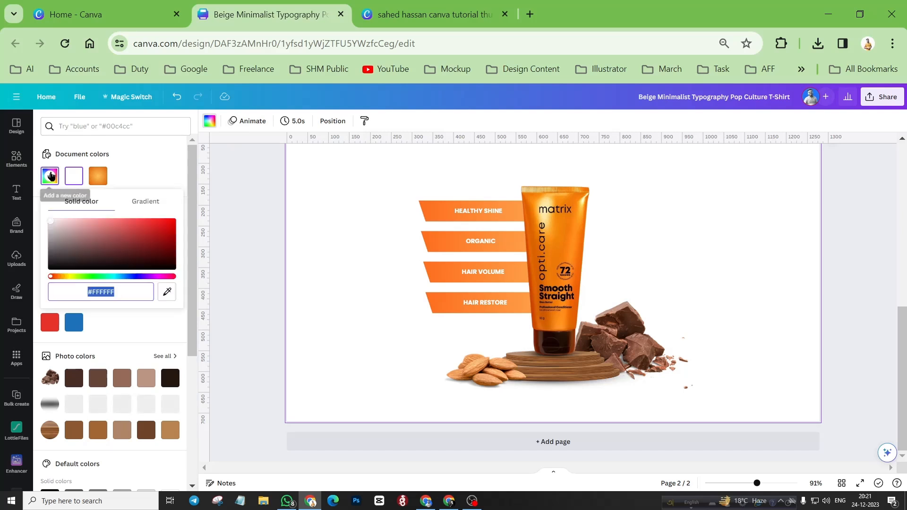
{"action": "left_click", "coordinate": [152, 199]}
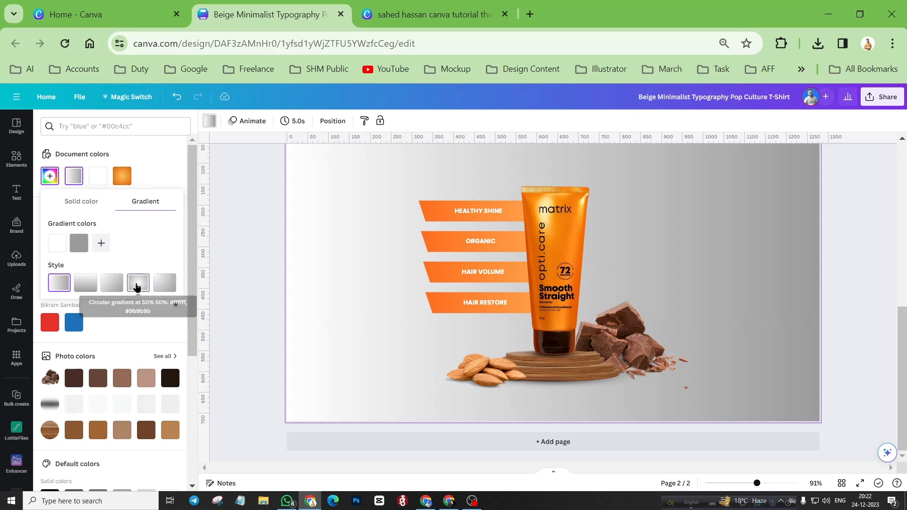
{"action": "left_click", "coordinate": [137, 285]}
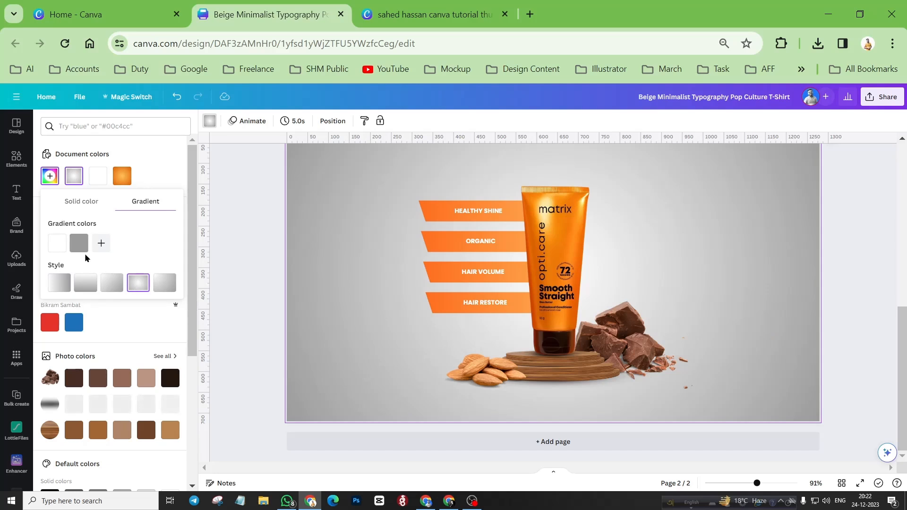
Step: Change the background gradient's grey outer colour to the bright orange #F16500
{"action": "left_click", "coordinate": [78, 243]}
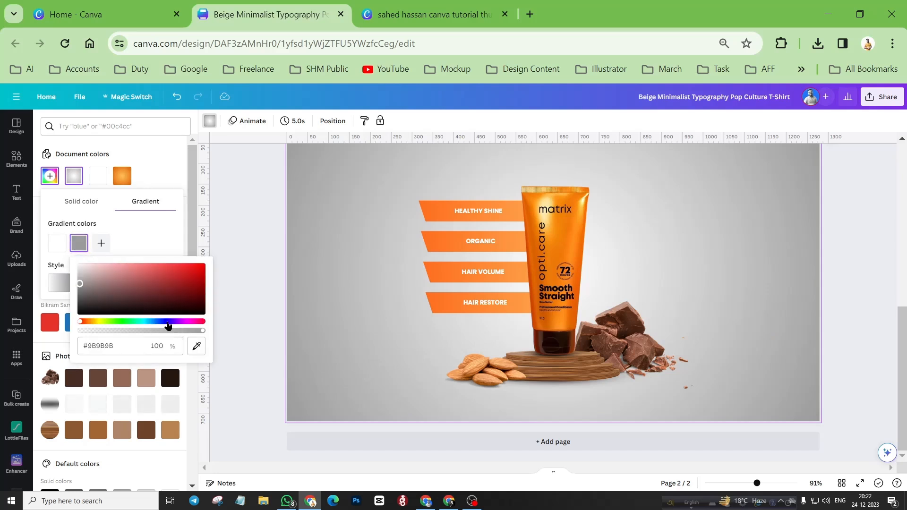
{"action": "left_click", "coordinate": [90, 322]}
{"action": "left_click_drag", "start_coordinate": [151, 289], "coordinate": [221, 268]}
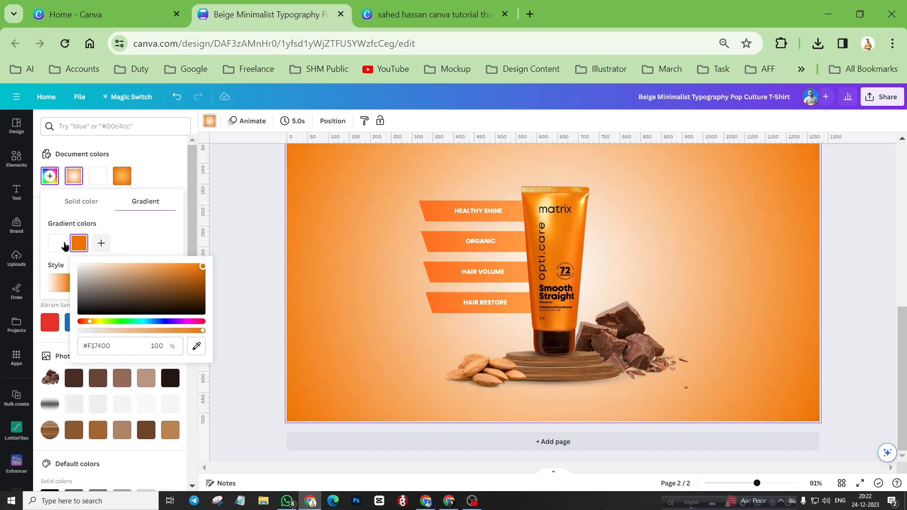
{"action": "mouse_move", "coordinate": [88, 322]}
{"action": "left_mouse_down"}
{"action": "mouse_move", "coordinate": [81, 323]}
{"action": "mouse_move", "coordinate": [88, 326]}
{"action": "left_mouse_up"}
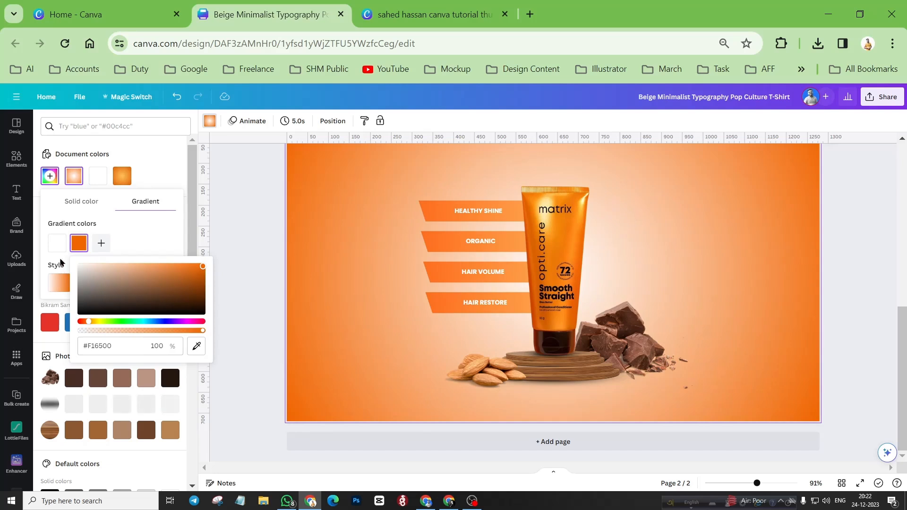
Step: Change the background gradient's white centre colour to the pale cream #FFE6C0 and compare the result with page 1
{"action": "left_click", "coordinate": [57, 243]}
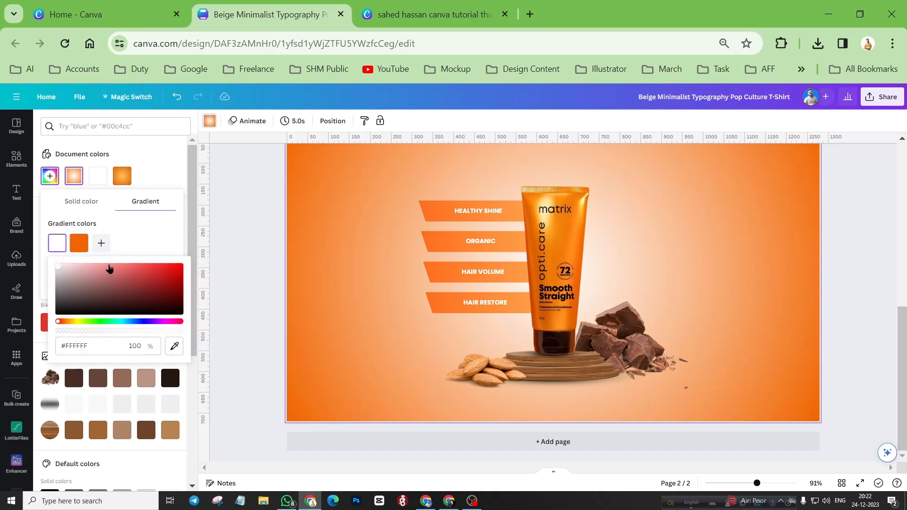
{"action": "left_click", "coordinate": [71, 322]}
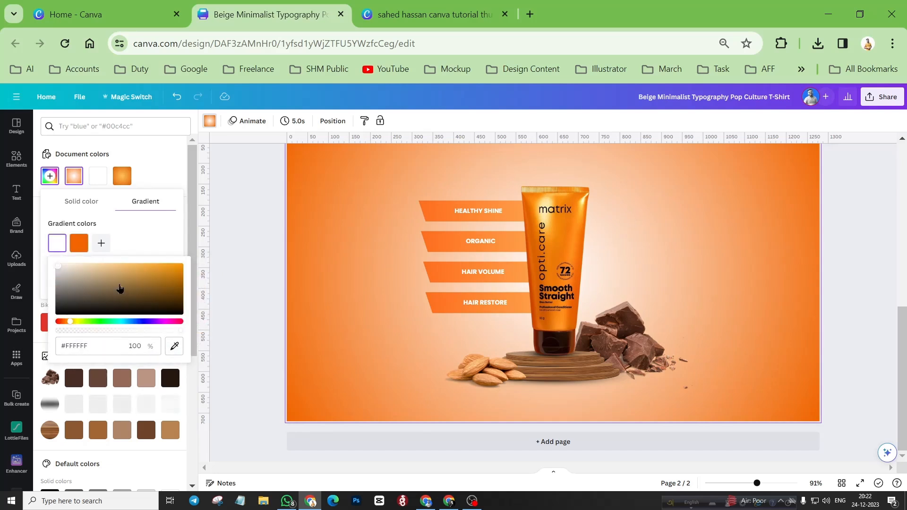
{"action": "left_click", "coordinate": [171, 266]}
{"action": "left_click_drag", "start_coordinate": [170, 266], "coordinate": [86, 248]}
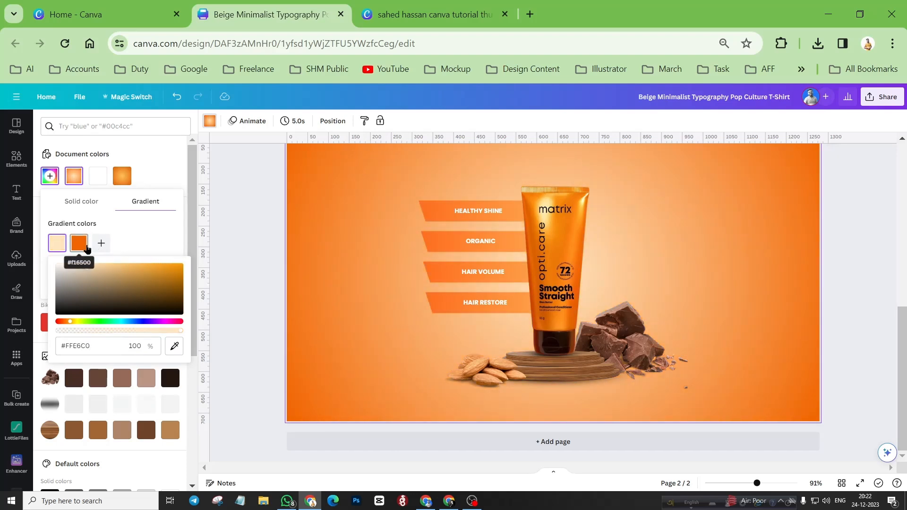
{"action": "scroll", "coordinate": [649, 264], "scroll_direction": "up", "scroll_amount": 5}
{"action": "scroll", "coordinate": [650, 263], "scroll_direction": "up", "scroll_amount": 1}
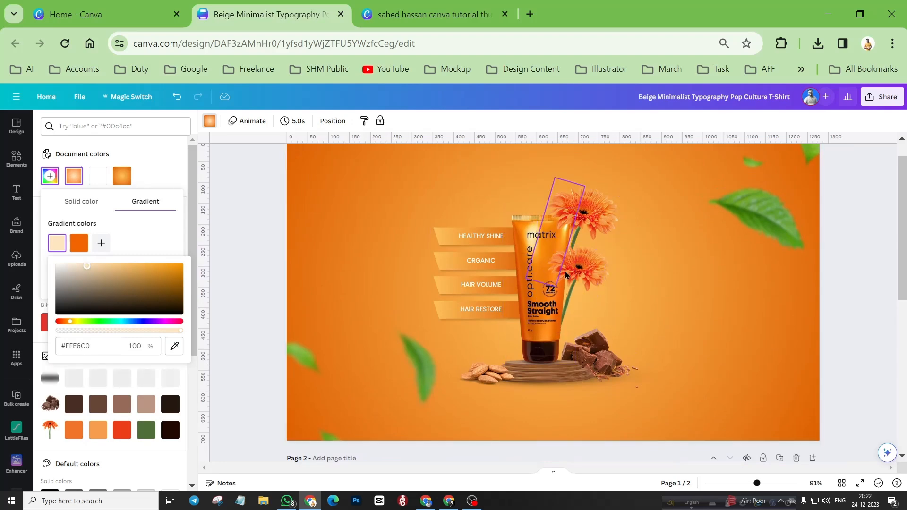
{"action": "scroll", "coordinate": [509, 230], "scroll_direction": "down", "scroll_amount": 6}
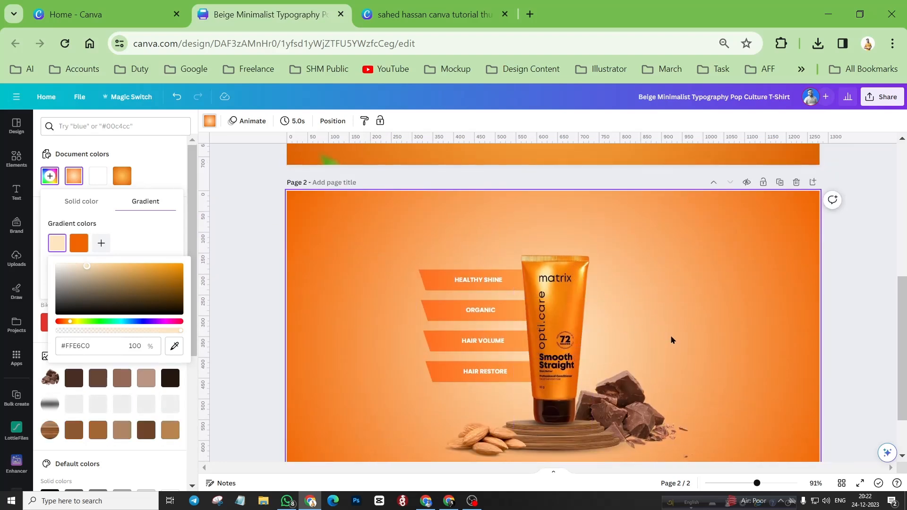
{"action": "scroll", "coordinate": [621, 297], "scroll_direction": "down", "scroll_amount": 1}
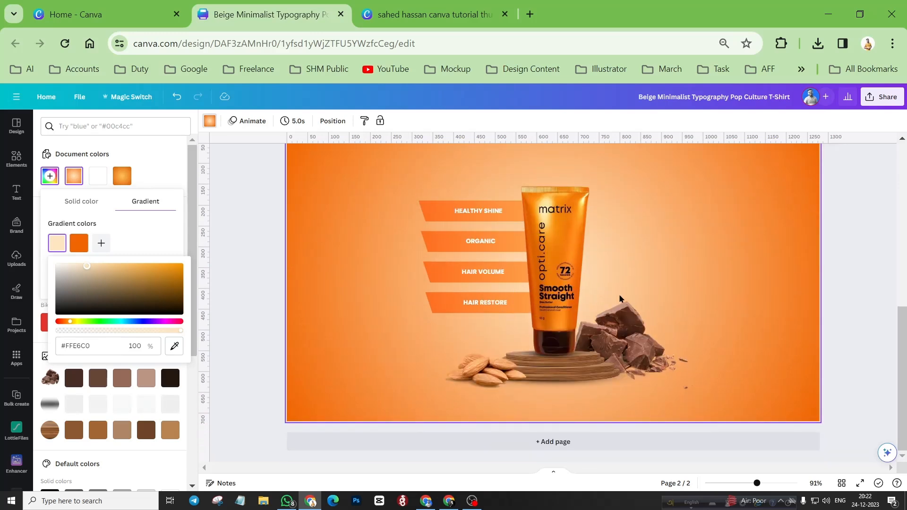
Step: Ungroup the HEALTHY SHINE, ORGANIC, HAIR VOLUME and HAIR RESTORE banners from their text labels
{"action": "scroll", "coordinate": [619, 298], "scroll_direction": "up", "scroll_amount": 1}
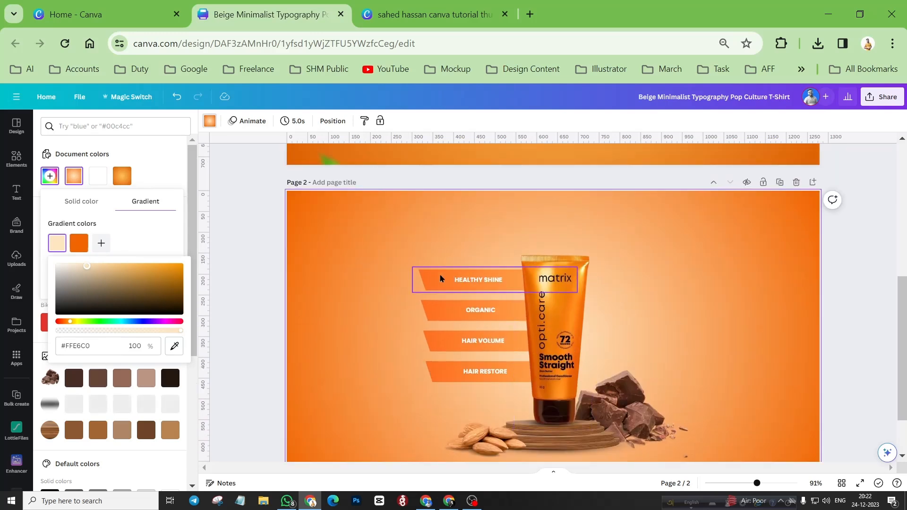
{"action": "scroll", "coordinate": [444, 310], "scroll_direction": "up", "scroll_amount": 5}
{"action": "left_click", "coordinate": [409, 255]}
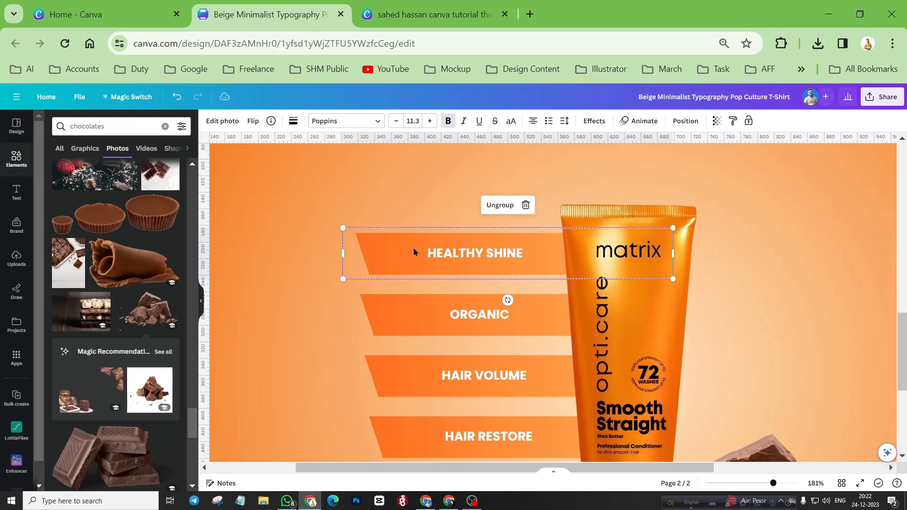
{"action": "left_click", "coordinate": [500, 205]}
{"action": "left_click", "coordinate": [392, 315]}
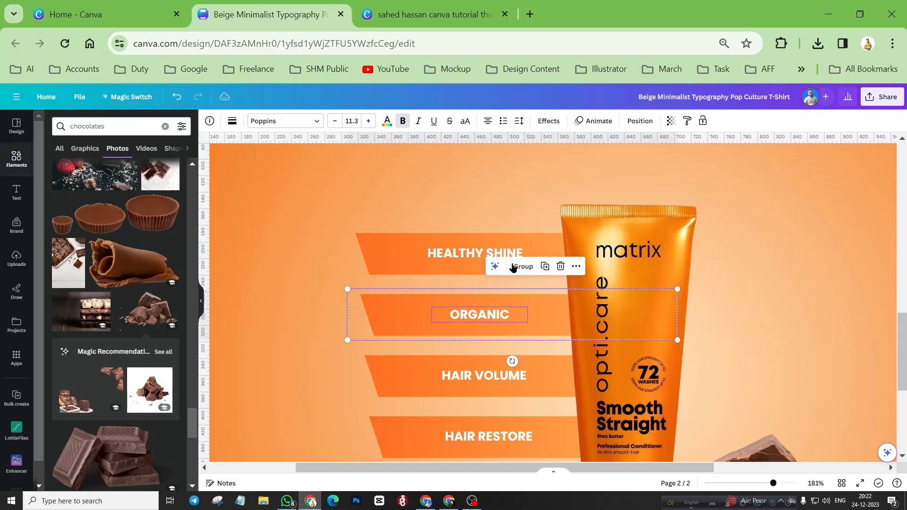
{"action": "left_click", "coordinate": [499, 265]}
{"action": "scroll", "coordinate": [510, 263], "scroll_direction": "down", "scroll_amount": 3}
{"action": "left_click", "coordinate": [410, 243]}
{"action": "left_click", "coordinate": [512, 190]}
{"action": "left_click", "coordinate": [414, 311]}
{"action": "left_click", "coordinate": [514, 250]}
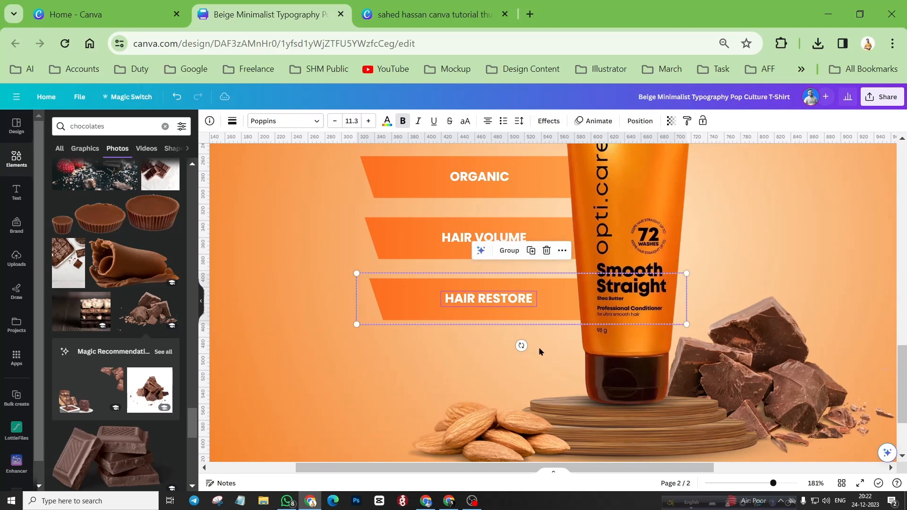
{"action": "left_click", "coordinate": [318, 284]}
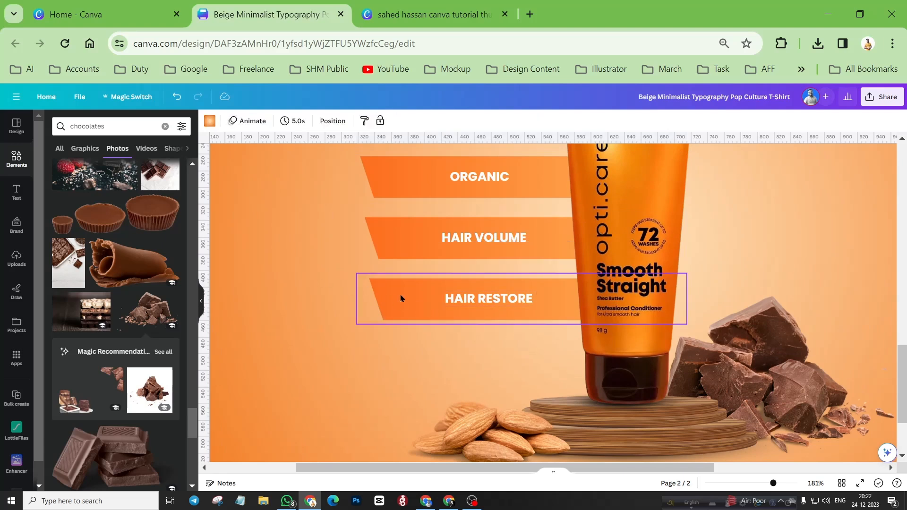
Step: Add a drop shadow with an intensity of 31 to the HAIR RESTORE banner shape
{"action": "left_click", "coordinate": [401, 298]}
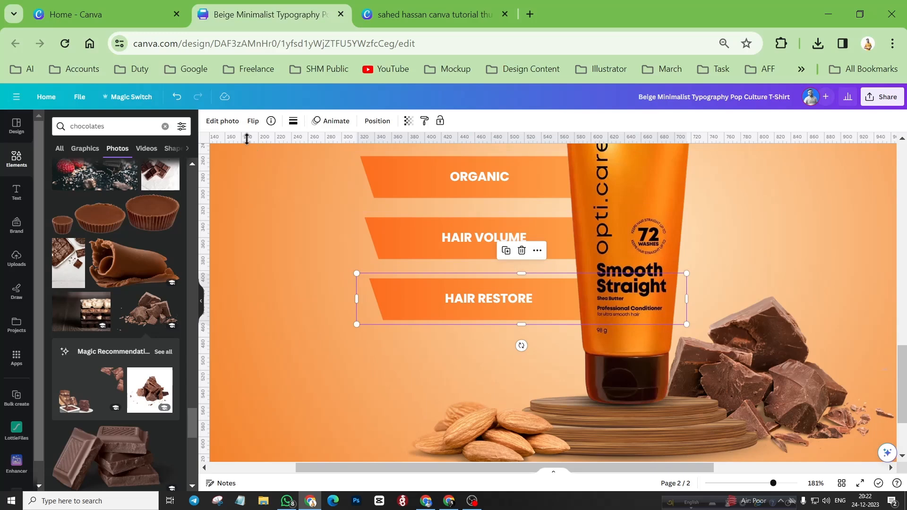
{"action": "left_click", "coordinate": [218, 122]}
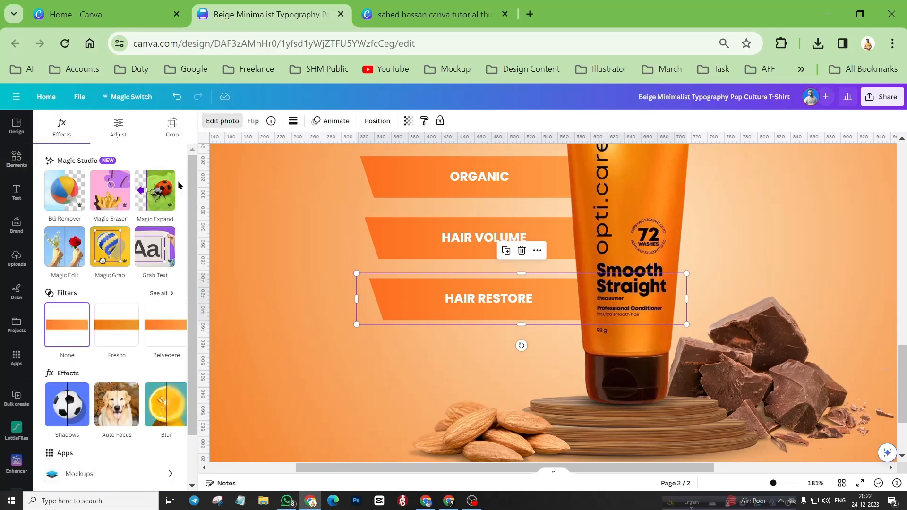
{"action": "left_click", "coordinate": [69, 403]}
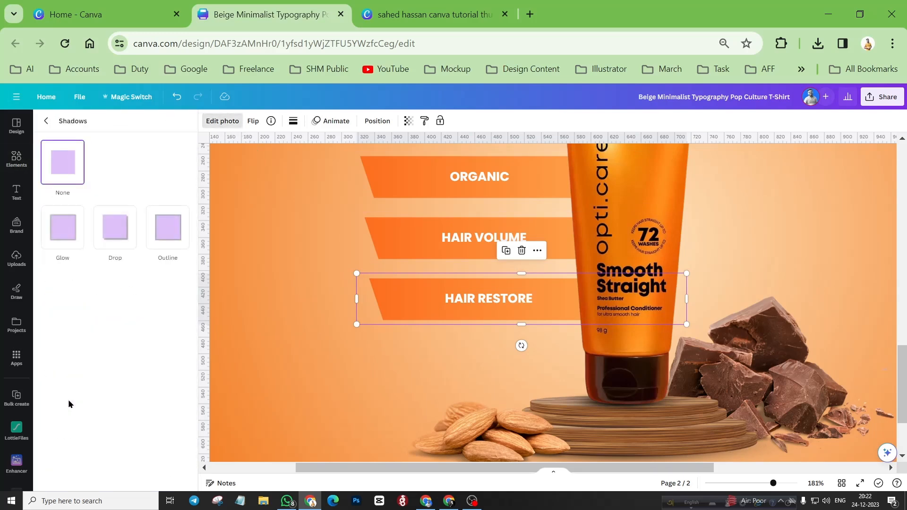
{"action": "left_click", "coordinate": [113, 240]}
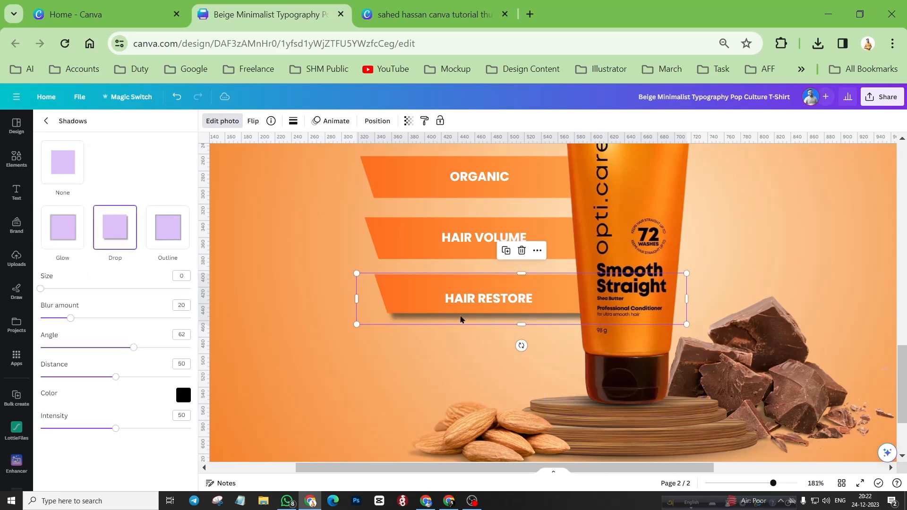
{"action": "left_click_drag", "start_coordinate": [115, 429], "coordinate": [87, 430]}
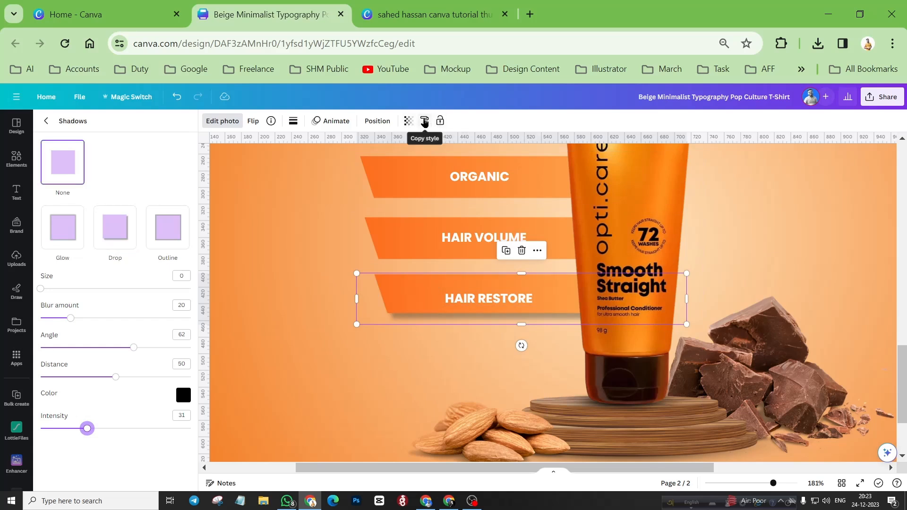
Step: Copy the HAIR RESTORE banner's shadow style to the HAIR VOLUME, ORGANIC and HEALTHY SHINE banner shapes
{"action": "left_click", "coordinate": [424, 122]}
{"action": "left_click", "coordinate": [382, 246]}
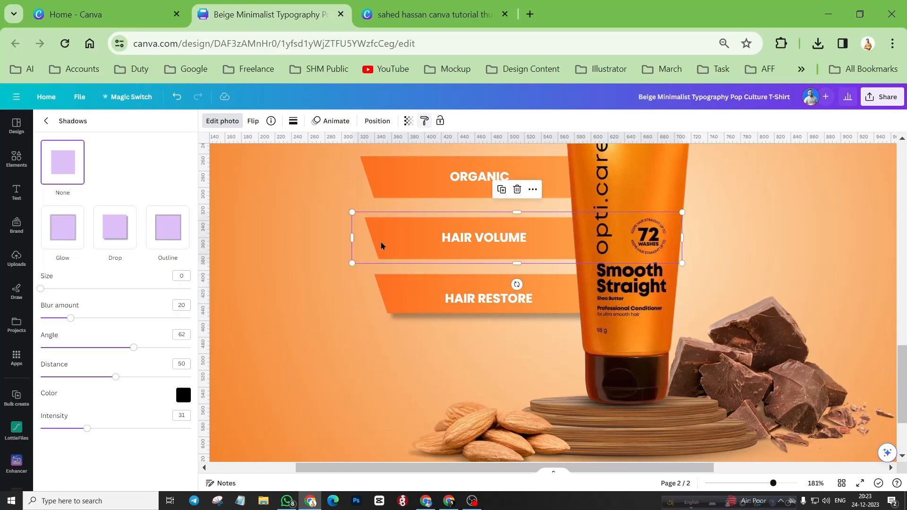
{"action": "scroll", "coordinate": [461, 274], "scroll_direction": "up", "scroll_amount": 3}
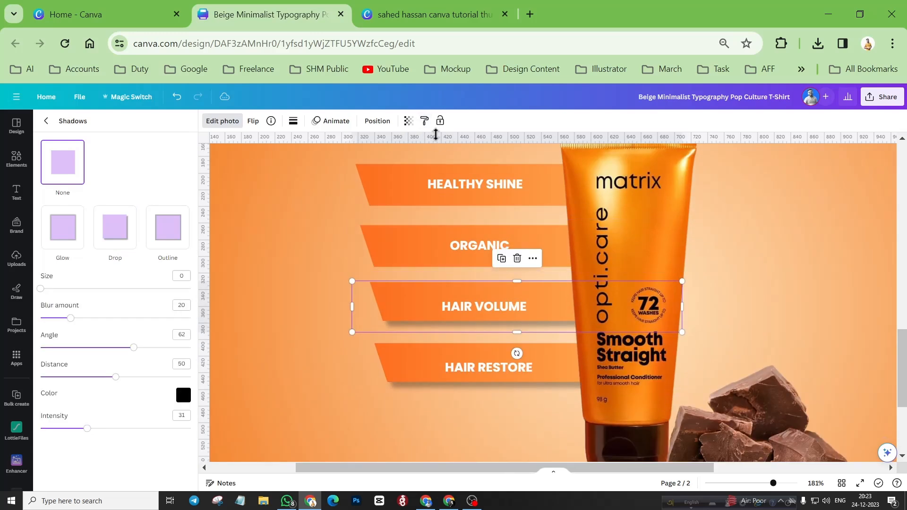
{"action": "left_click", "coordinate": [420, 122]}
{"action": "left_click", "coordinate": [382, 243]}
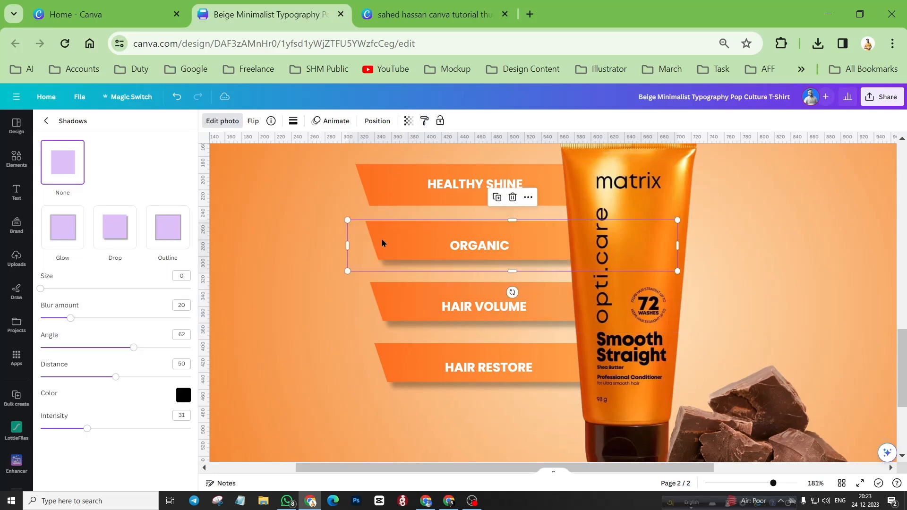
{"action": "scroll", "coordinate": [407, 243], "scroll_direction": "up", "scroll_amount": 6}
{"action": "left_click", "coordinate": [424, 121]}
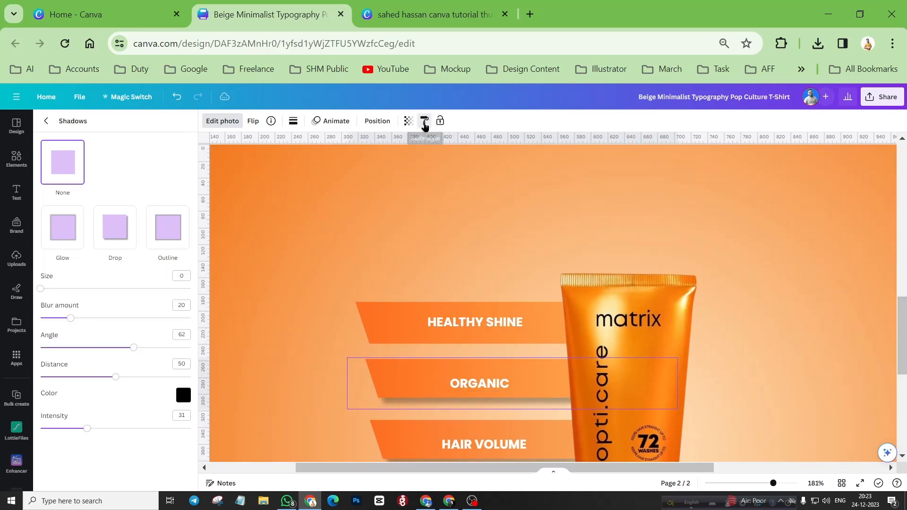
{"action": "left_click", "coordinate": [391, 319]}
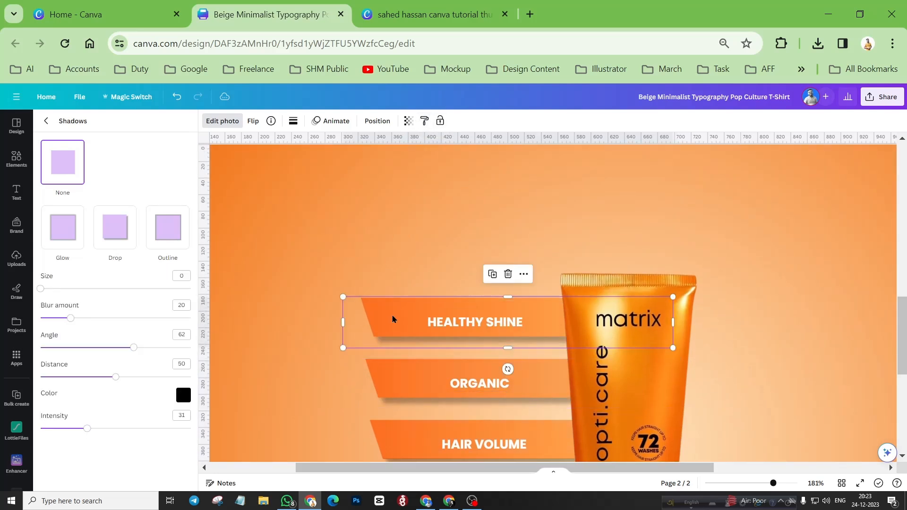
Step: Nudge the HAIR RESTORE, HAIR VOLUME, ORGANIC and HEALTHY SHINE text labels slightly upward to centre them on their banners
{"action": "scroll", "coordinate": [396, 320], "scroll_direction": "down", "scroll_amount": 3}
{"action": "scroll", "coordinate": [397, 319], "scroll_direction": "down", "scroll_amount": 3}
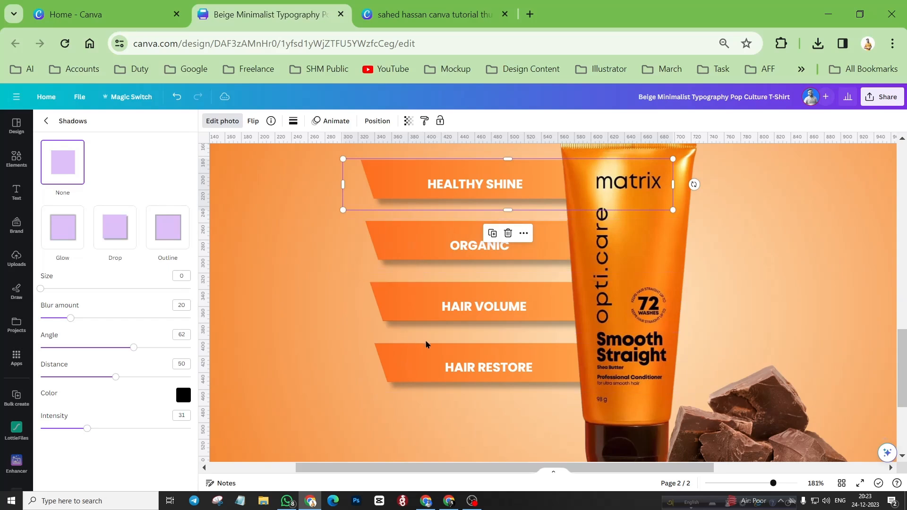
{"action": "left_click_drag", "start_coordinate": [498, 368], "coordinate": [497, 365]}
{"action": "left_click", "coordinate": [487, 308]}
{"action": "left_click_drag", "start_coordinate": [486, 308], "coordinate": [486, 305]}
{"action": "left_click", "coordinate": [477, 243]}
{"action": "left_click_drag", "start_coordinate": [476, 243], "coordinate": [477, 240]}
{"action": "left_click_drag", "start_coordinate": [476, 184], "coordinate": [477, 179]}
{"action": "scroll", "coordinate": [416, 314], "scroll_direction": "down", "scroll_amount": 5}
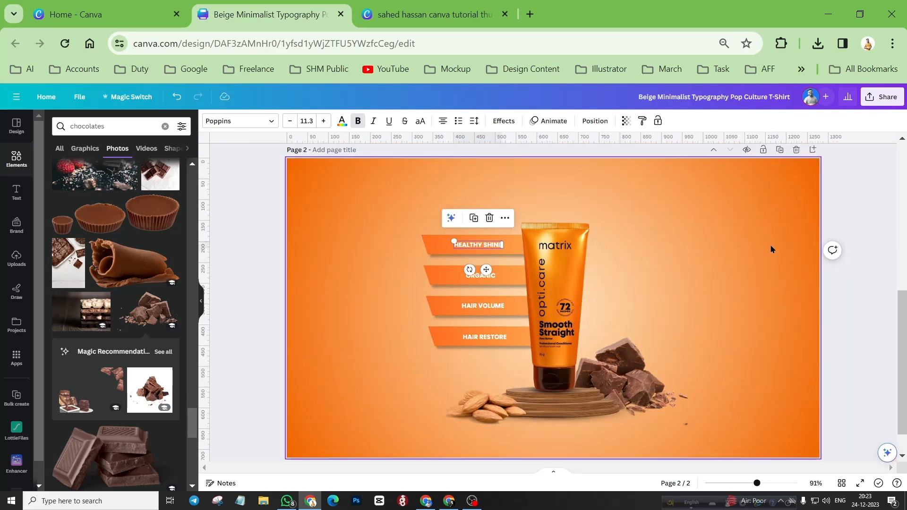
{"action": "left_click", "coordinate": [771, 249]}
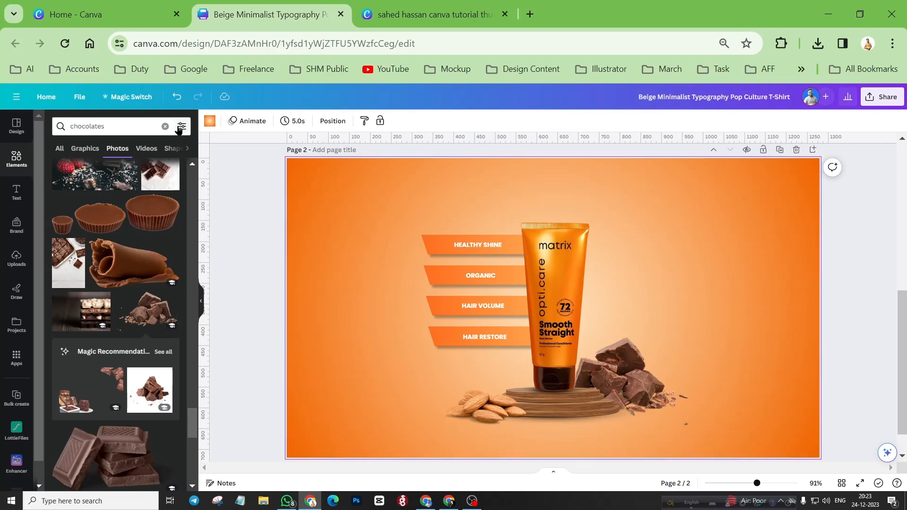
Step: Search the photos for flower, refine the search to orange flower, and add the dark-centred orange daisy to page 2
{"action": "left_click", "coordinate": [150, 124]}
{"action": "key", "text": "Return"}
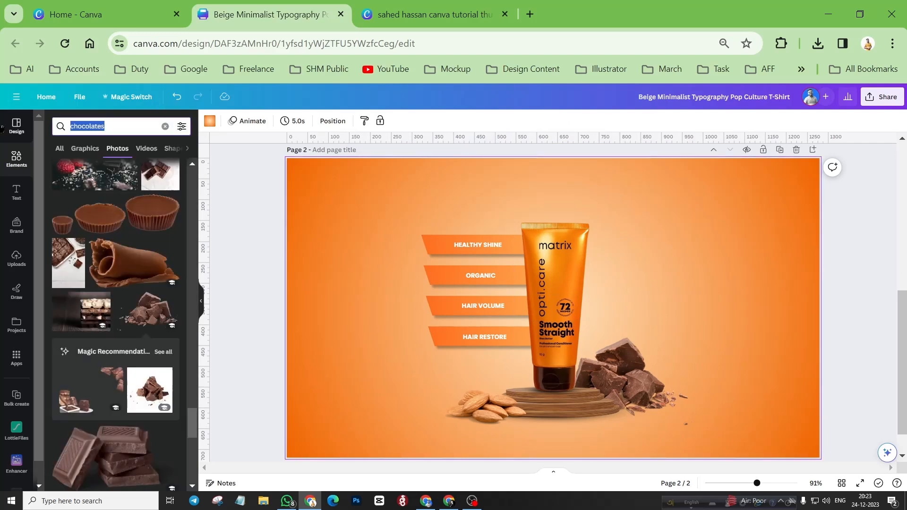
{"action": "type", "text": "flower"}
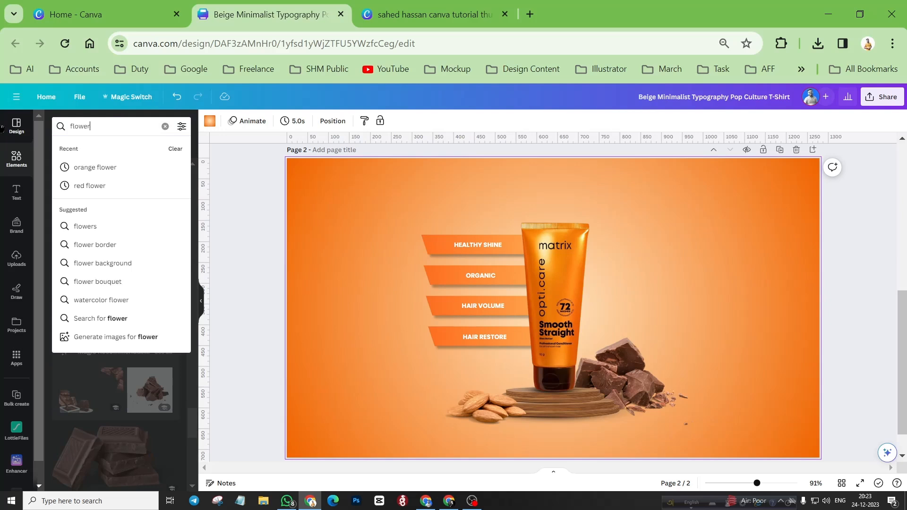
{"action": "key", "text": "Return"}
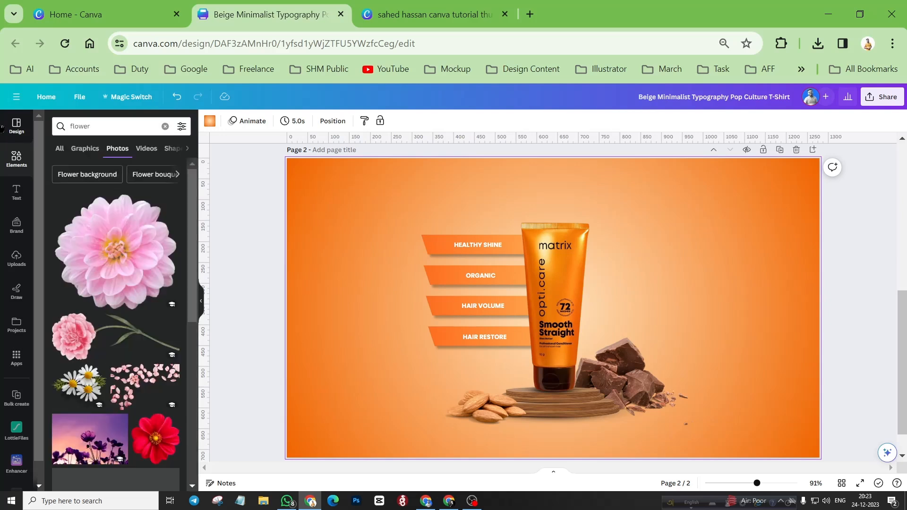
{"action": "left_click", "coordinate": [71, 124]}
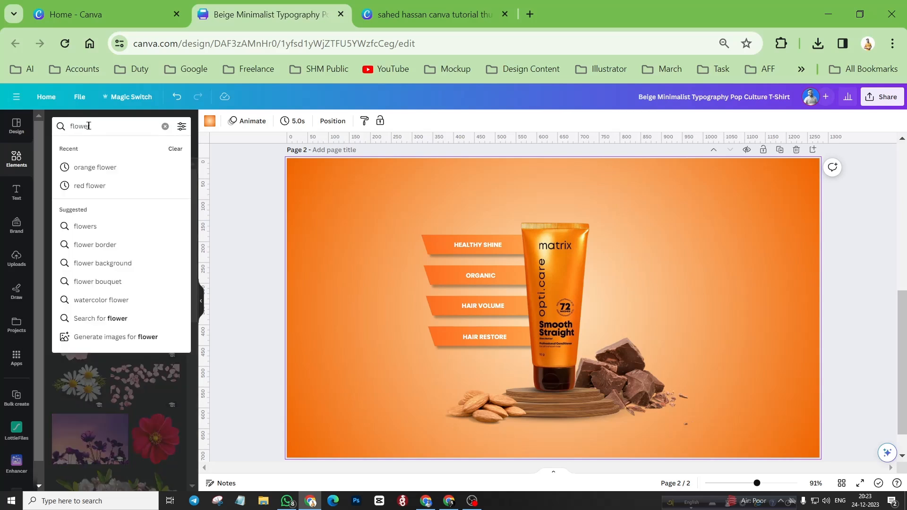
{"action": "type", "text": "orange"}
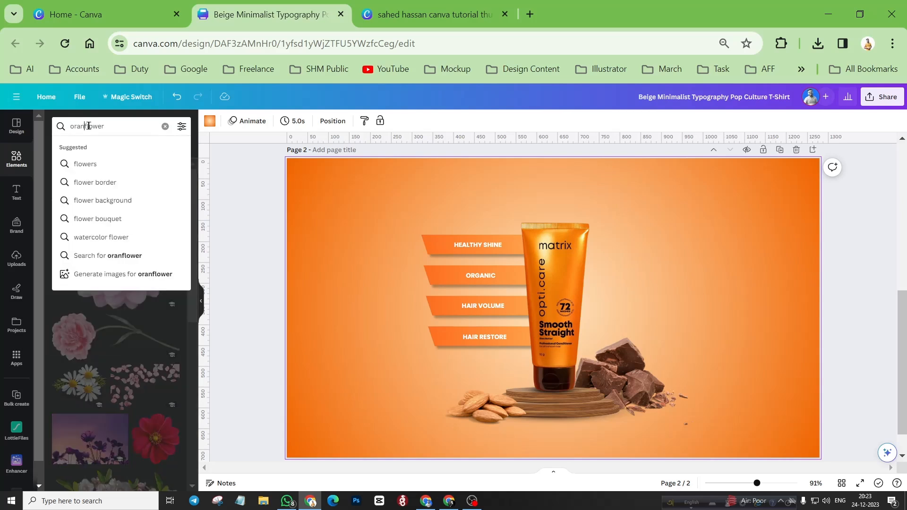
{"action": "key", "text": "Return"}
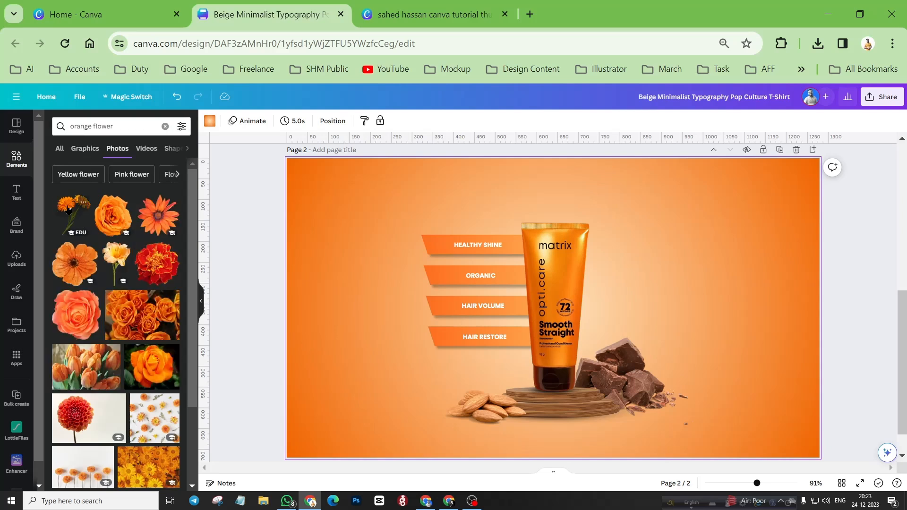
{"action": "left_click", "coordinate": [158, 215]}
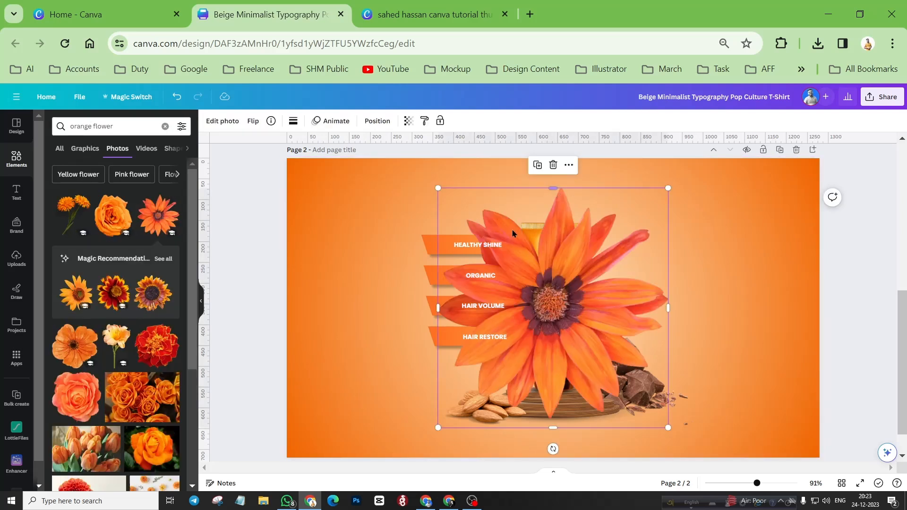
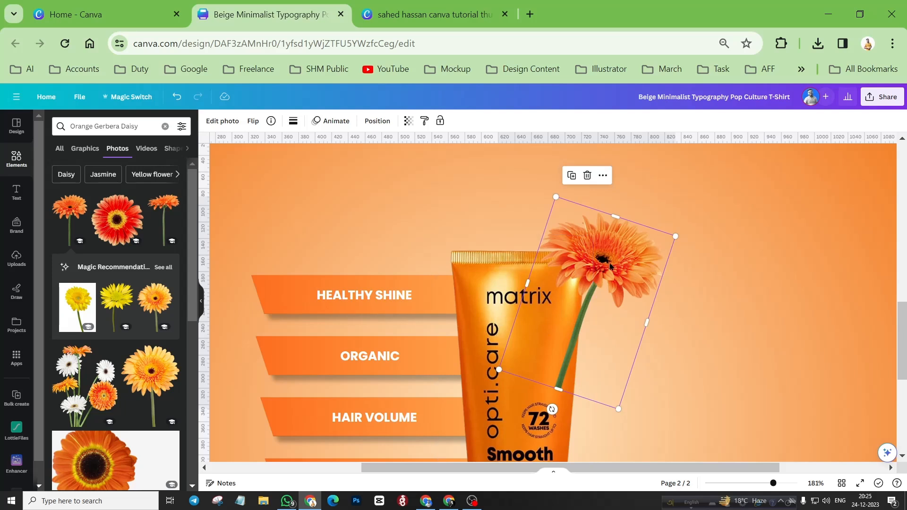
Step: Send the stemmed gerbera to the back, then duplicate it over the original and crop the copy to about 66 px wide
{"action": "left_click", "coordinate": [380, 121]}
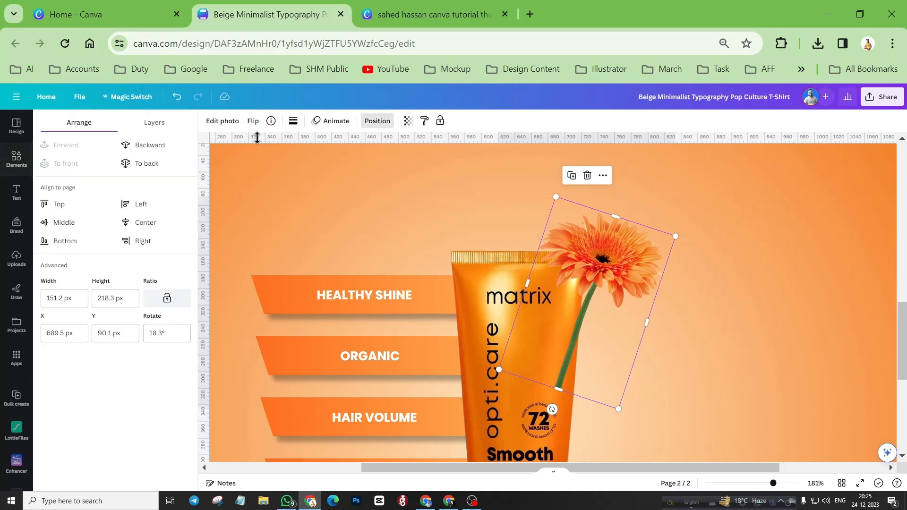
{"action": "left_click", "coordinate": [144, 164]}
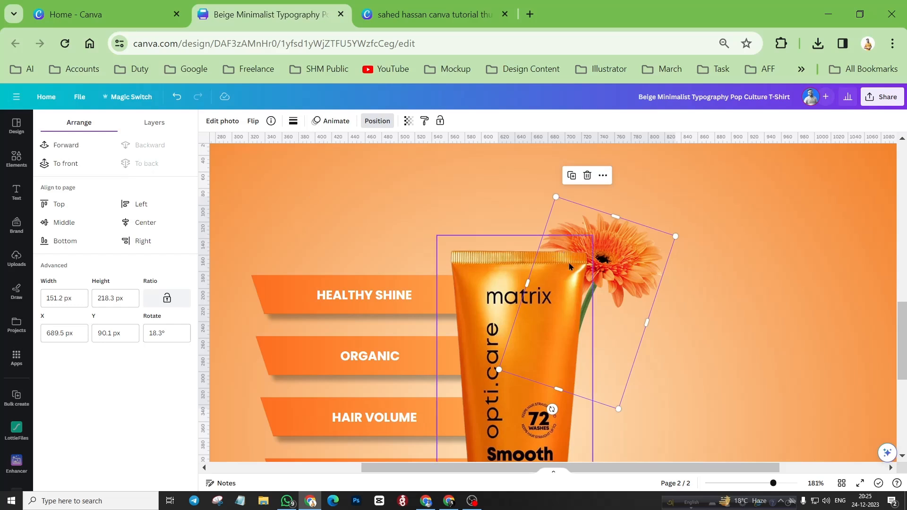
{"action": "left_click", "coordinate": [572, 175]}
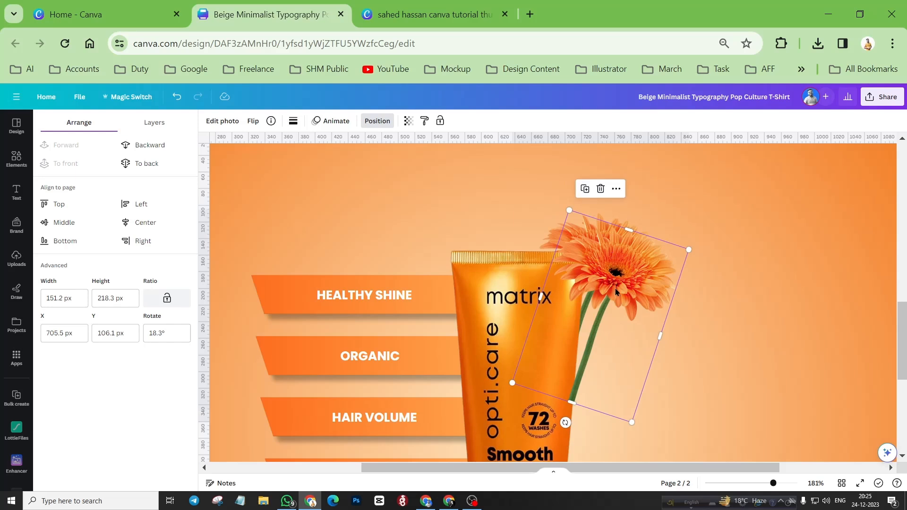
{"action": "left_click_drag", "start_coordinate": [616, 292], "coordinate": [600, 278]}
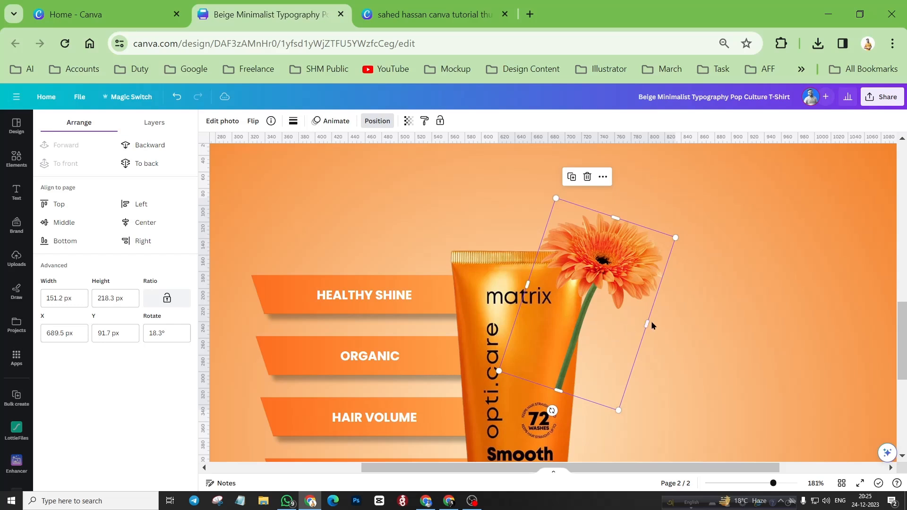
{"action": "left_click_drag", "start_coordinate": [648, 322], "coordinate": [580, 309]}
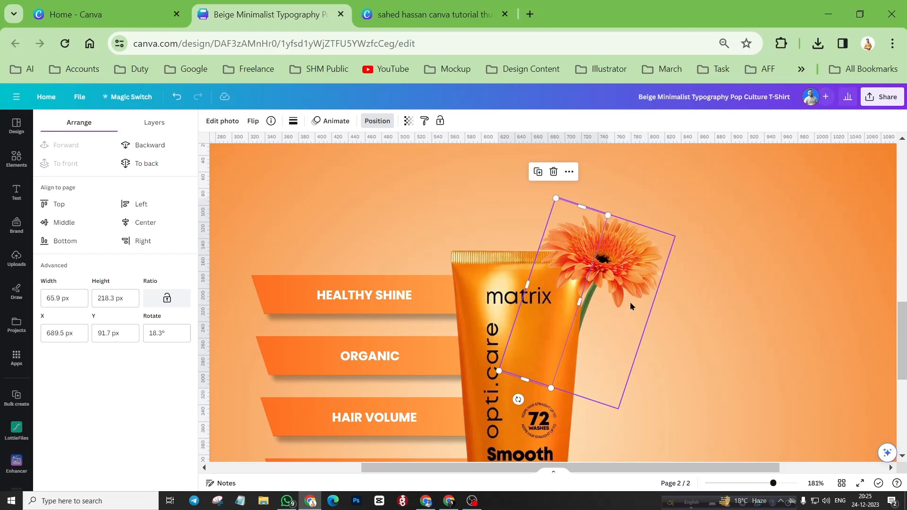
Step: Place a copy of the rear gerbera below the first one beside the tube, enlarged to about 168 × 243 px
{"action": "left_click", "coordinate": [577, 246]}
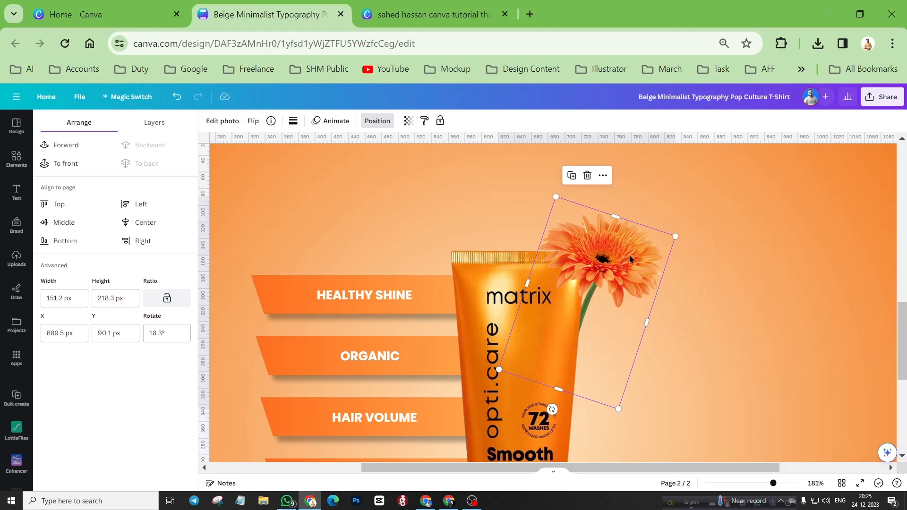
{"action": "scroll", "coordinate": [645, 255], "scroll_direction": "down", "scroll_amount": 2}
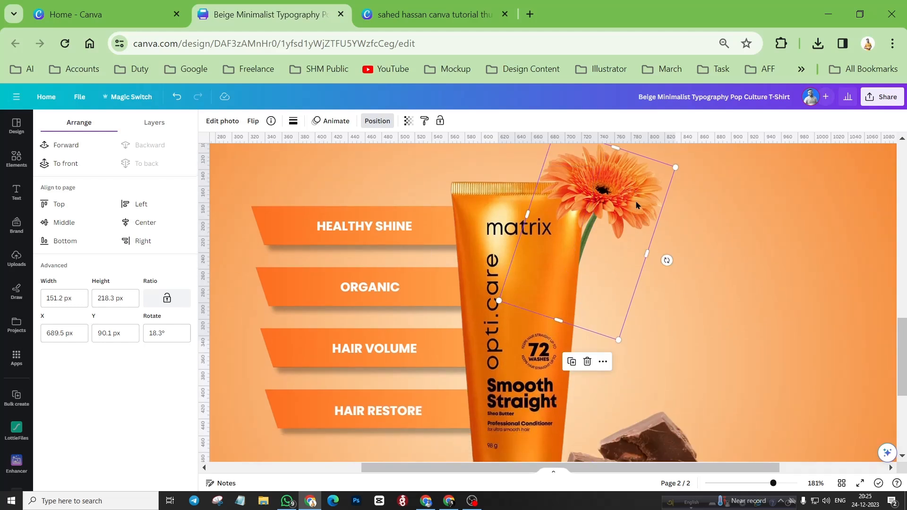
{"action": "left_click_drag", "start_coordinate": [637, 196], "coordinate": [626, 318]}
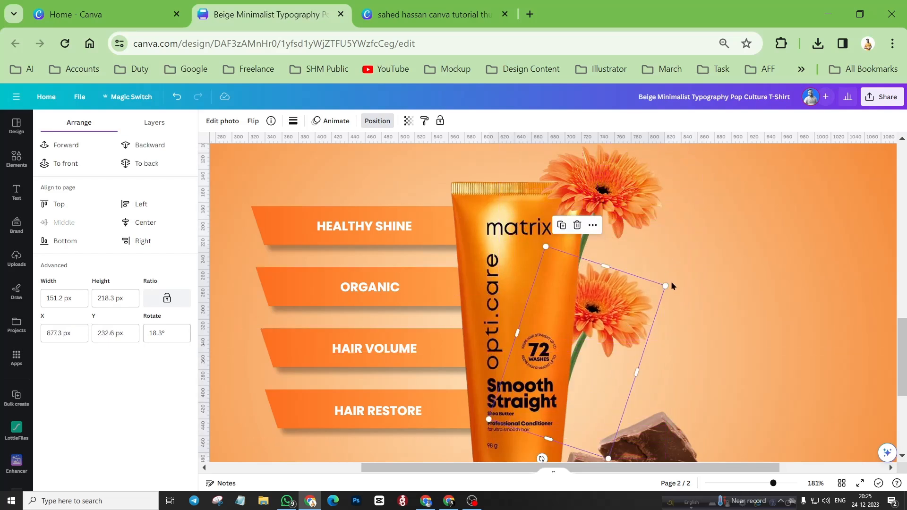
{"action": "left_click_drag", "start_coordinate": [666, 288], "coordinate": [684, 273]}
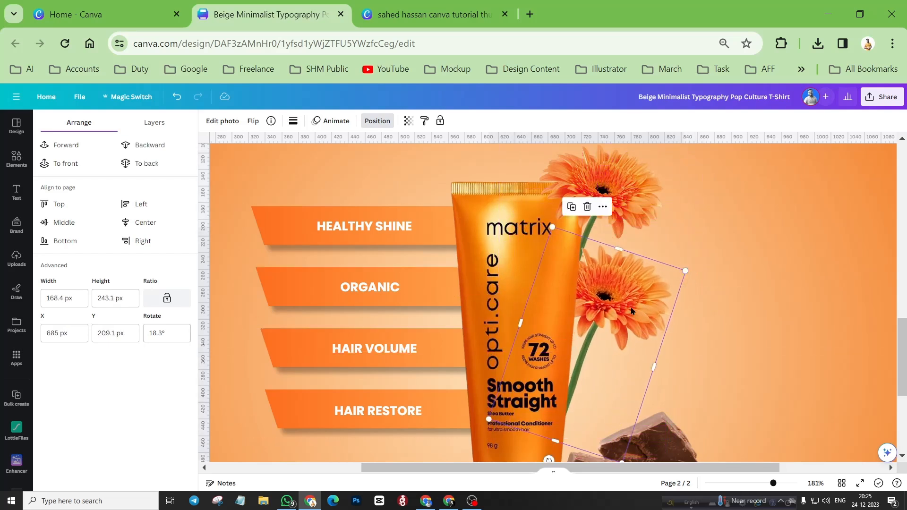
{"action": "left_click_drag", "start_coordinate": [629, 313], "coordinate": [624, 316]}
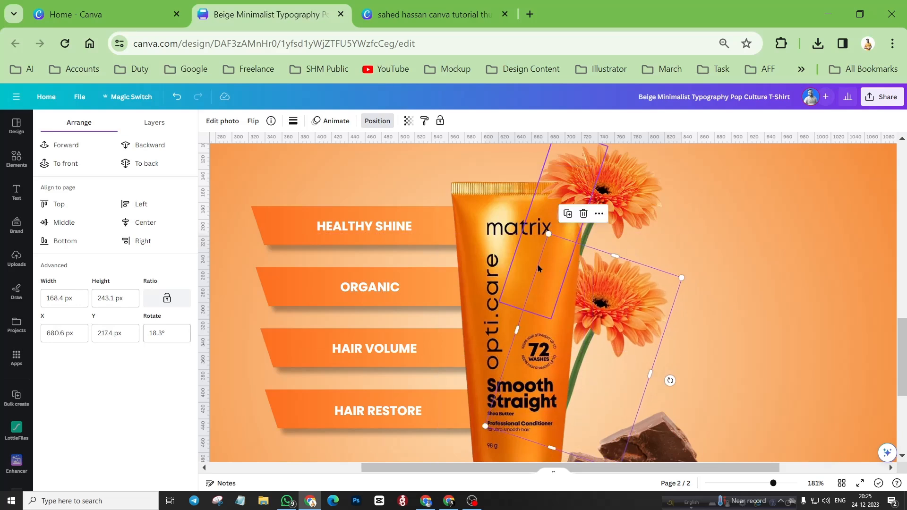
Step: Duplicate the lower gerbera exactly over itself and crop the front copy so only its left petals overlap the tube
{"action": "left_click", "coordinate": [568, 213]}
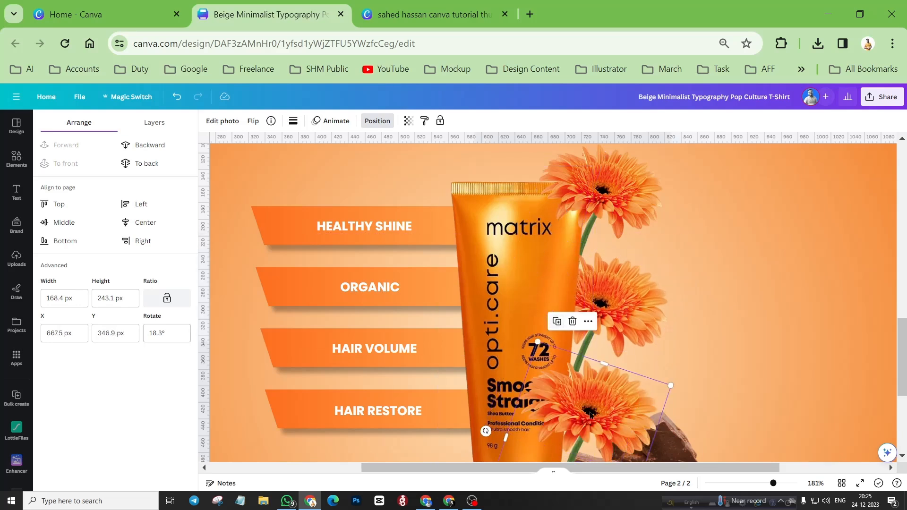
{"action": "left_click_drag", "start_coordinate": [591, 405], "coordinate": [599, 301]}
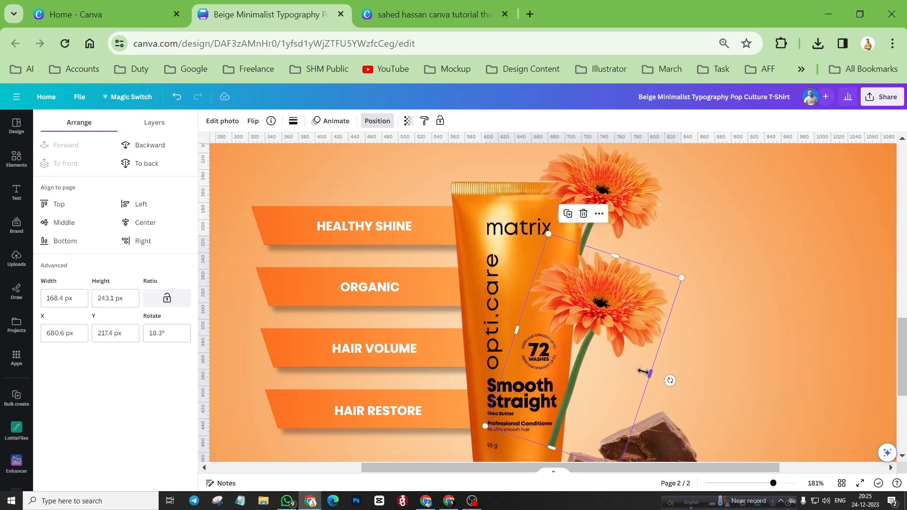
{"action": "left_click_drag", "start_coordinate": [643, 373], "coordinate": [574, 349]}
{"action": "left_click", "coordinate": [745, 315]}
Step: Compare page 2 with page 1 and change page 2's background to the darker orange gradient from the document colours
{"action": "scroll", "coordinate": [586, 298], "scroll_direction": "down", "scroll_amount": 3}
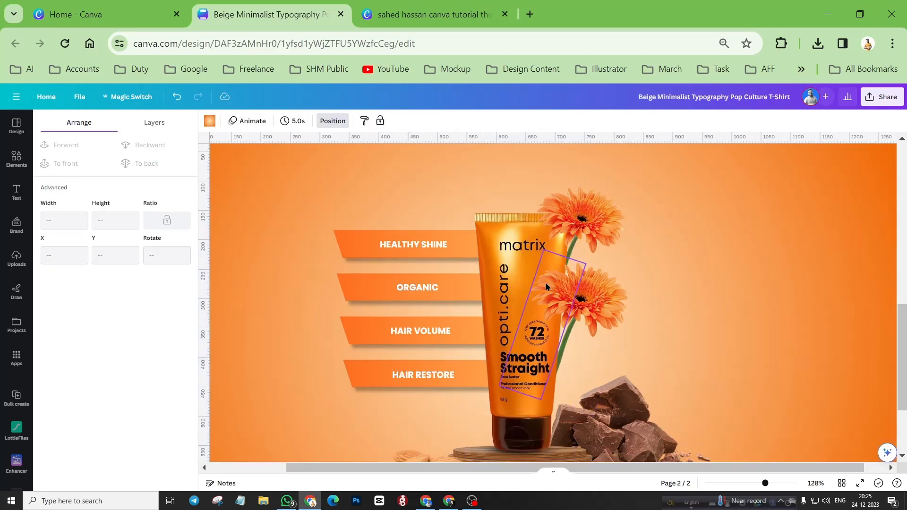
{"action": "scroll", "coordinate": [548, 292], "scroll_direction": "down", "scroll_amount": 3}
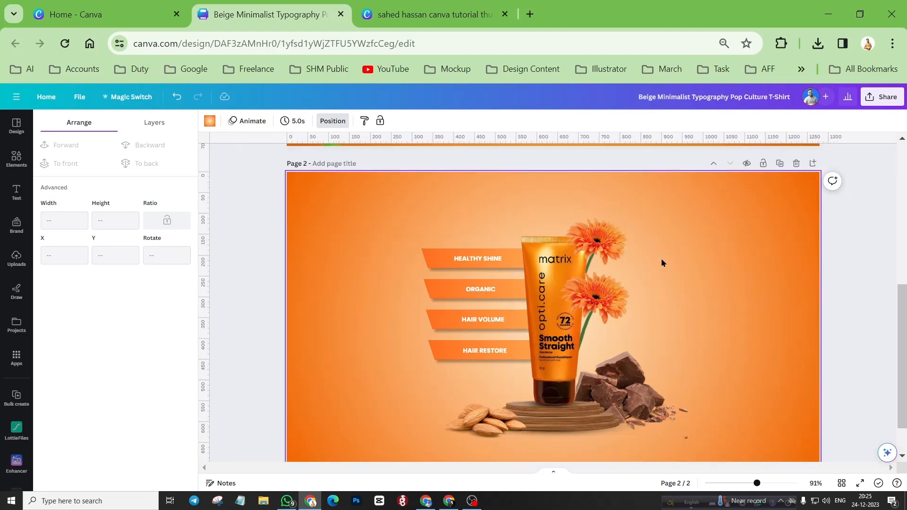
{"action": "scroll", "coordinate": [662, 258], "scroll_direction": "up", "scroll_amount": 4}
{"action": "scroll", "coordinate": [648, 288], "scroll_direction": "up", "scroll_amount": 2}
{"action": "scroll", "coordinate": [602, 310], "scroll_direction": "down", "scroll_amount": 7}
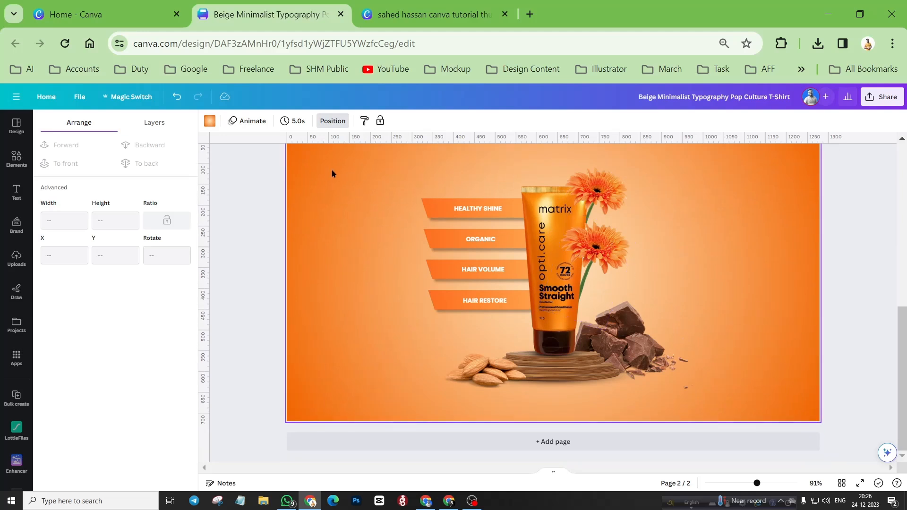
{"action": "left_click", "coordinate": [208, 122]}
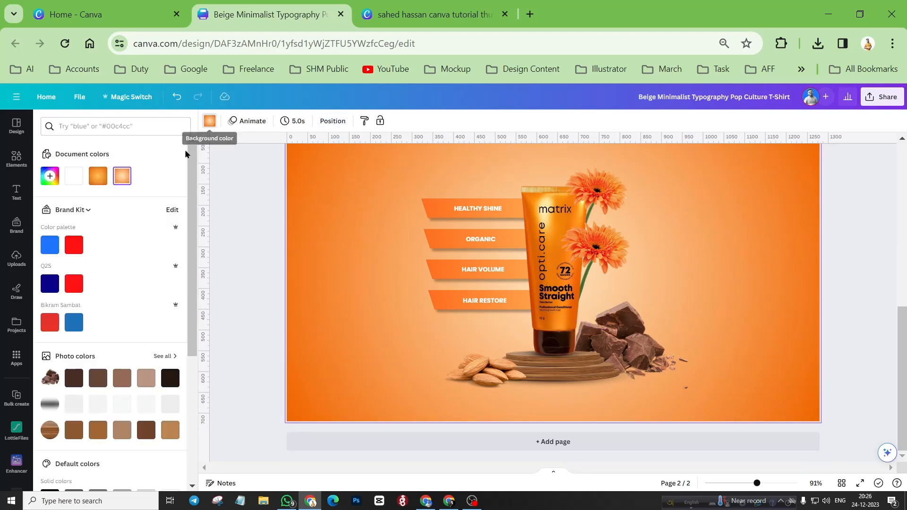
{"action": "left_click", "coordinate": [101, 181]}
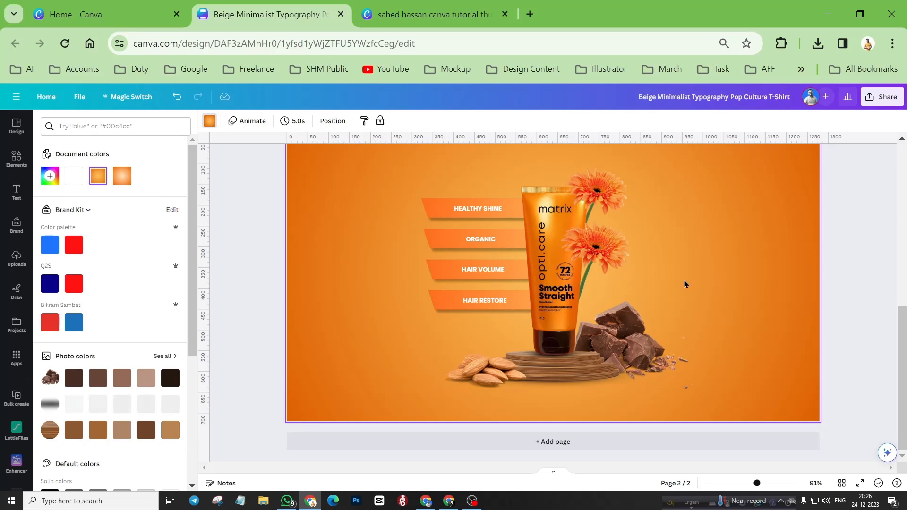
Step: Search the photo library for leaf and add the image of scattered green leaves to page 2
{"action": "scroll", "coordinate": [685, 284], "scroll_direction": "up", "scroll_amount": 6}
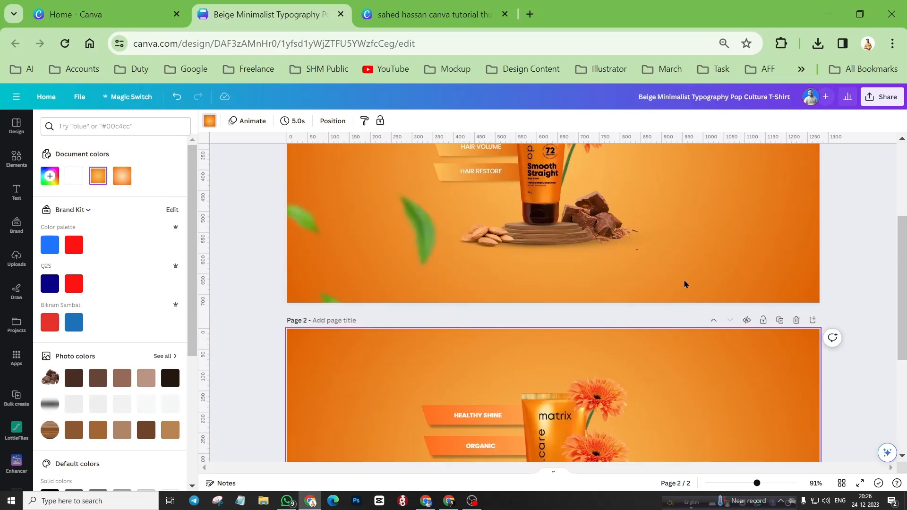
{"action": "left_click", "coordinate": [769, 243]}
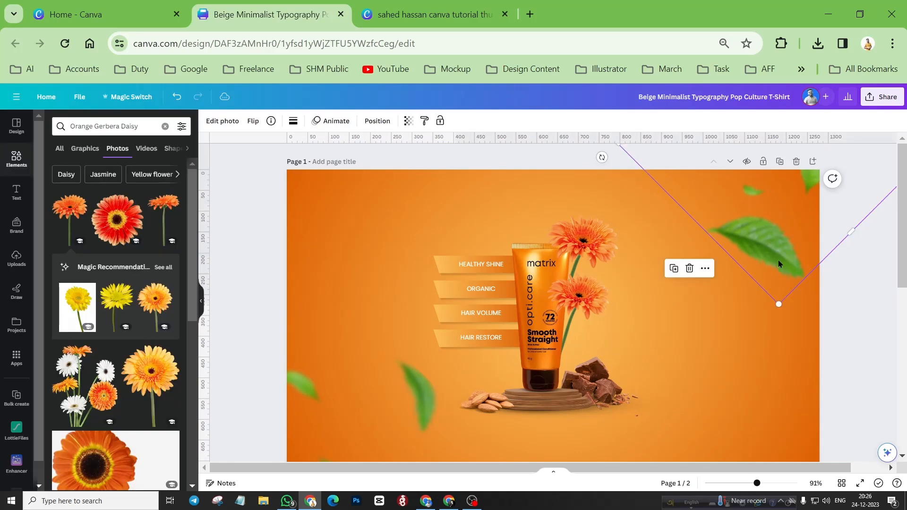
{"action": "scroll", "coordinate": [692, 329], "scroll_direction": "down", "scroll_amount": 3}
{"action": "scroll", "coordinate": [692, 330], "scroll_direction": "up", "scroll_amount": 2}
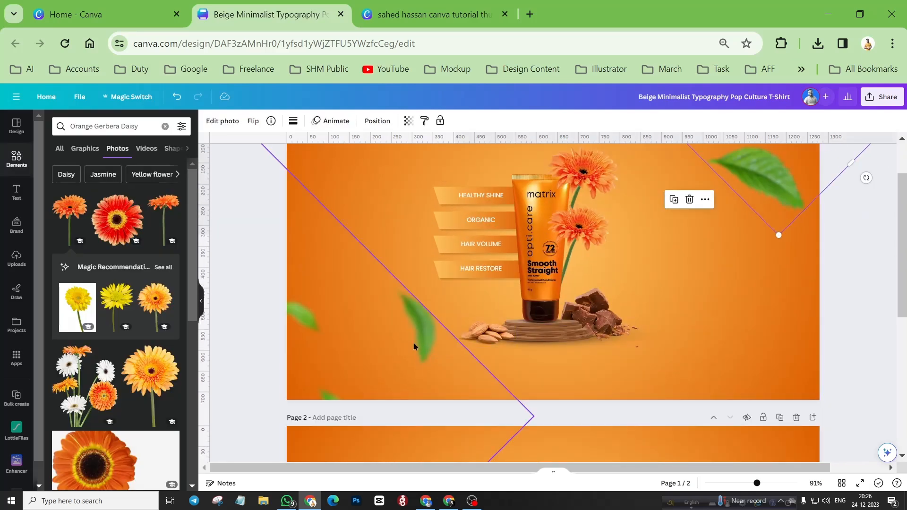
{"action": "scroll", "coordinate": [644, 326], "scroll_direction": "down", "scroll_amount": 5}
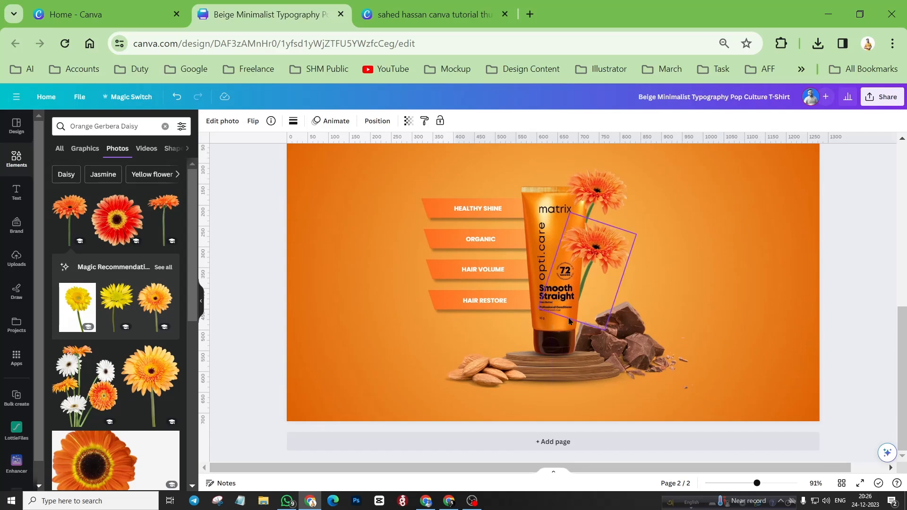
{"action": "scroll", "coordinate": [574, 323], "scroll_direction": "down", "scroll_amount": 3}
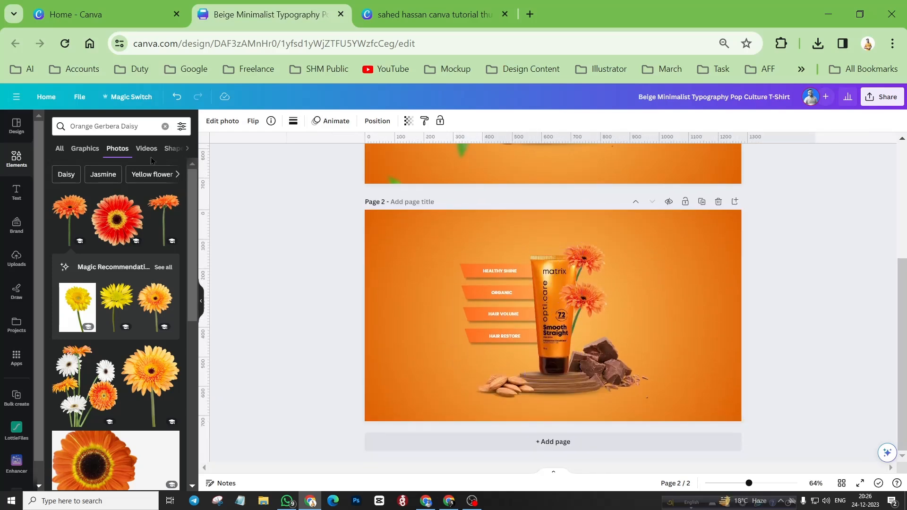
{"action": "left_click", "coordinate": [165, 126]}
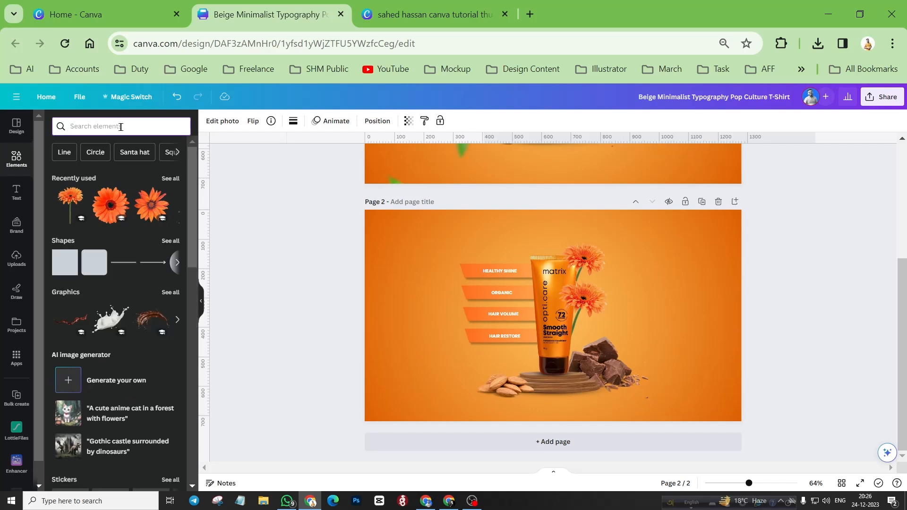
{"action": "type", "text": "leaf"}
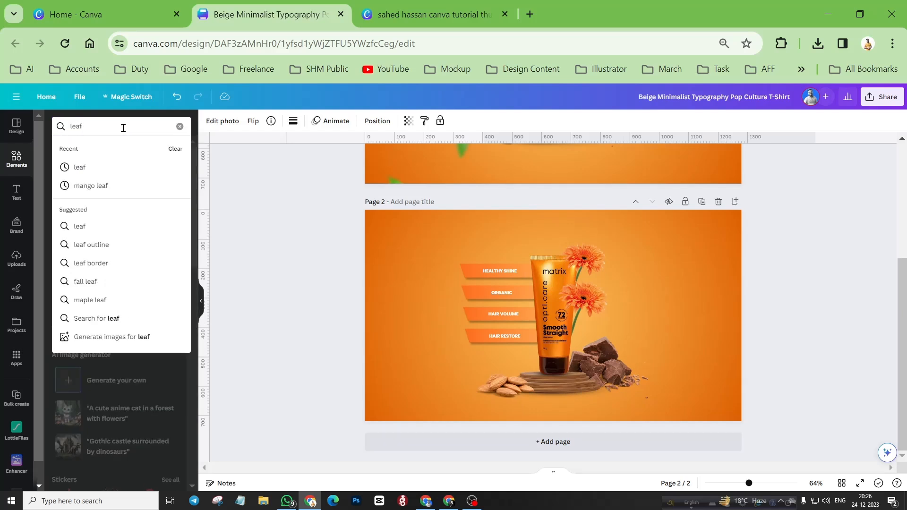
{"action": "key", "text": "Return"}
{"action": "left_click", "coordinate": [117, 148]}
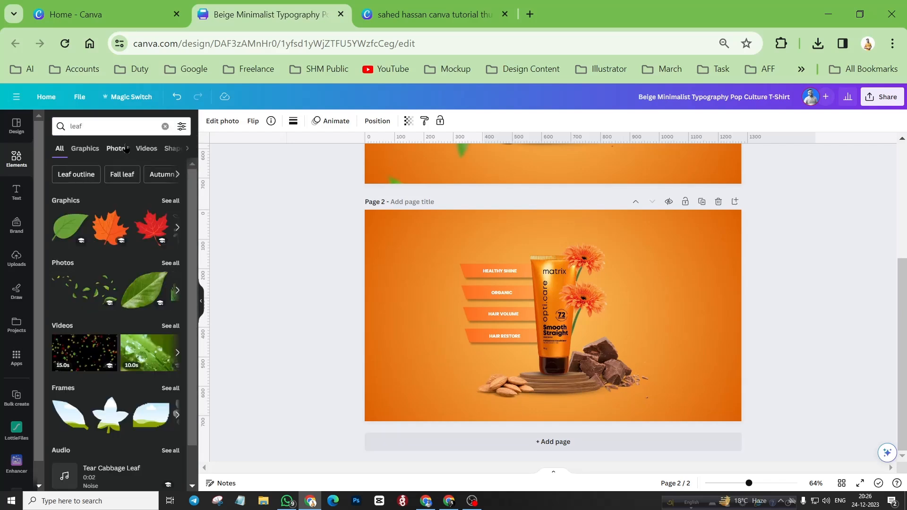
{"action": "left_click", "coordinate": [154, 225]}
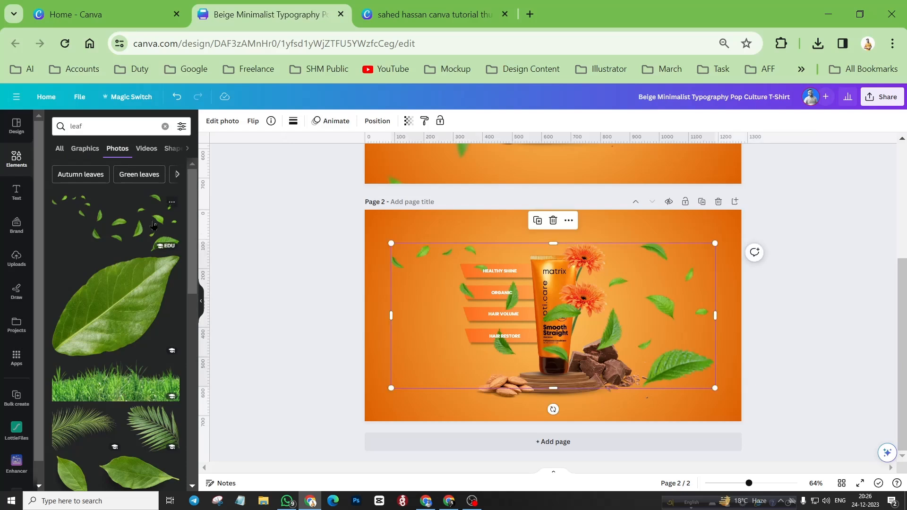
{"action": "left_click_drag", "start_coordinate": [607, 337], "coordinate": [597, 341]}
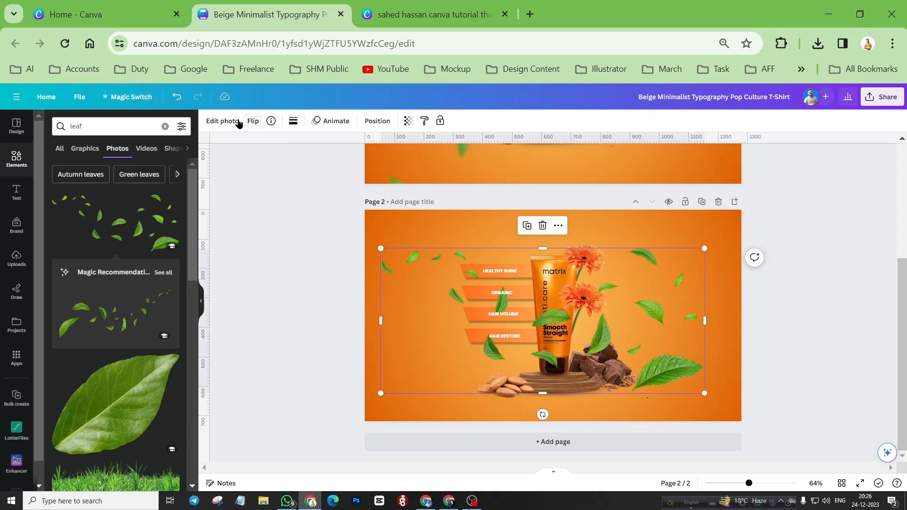
Step: Blur the whole scattered leaves image at intensity 37
{"action": "left_click", "coordinate": [214, 121]}
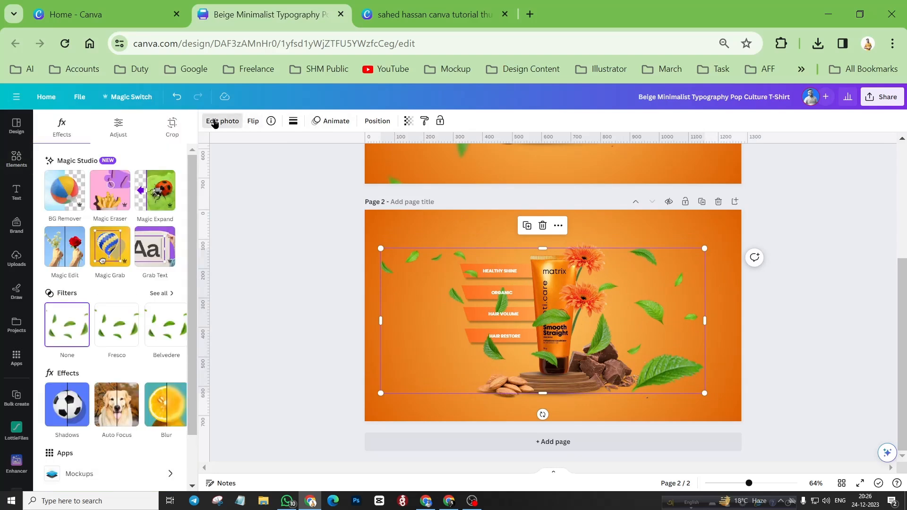
{"action": "left_click", "coordinate": [157, 404]}
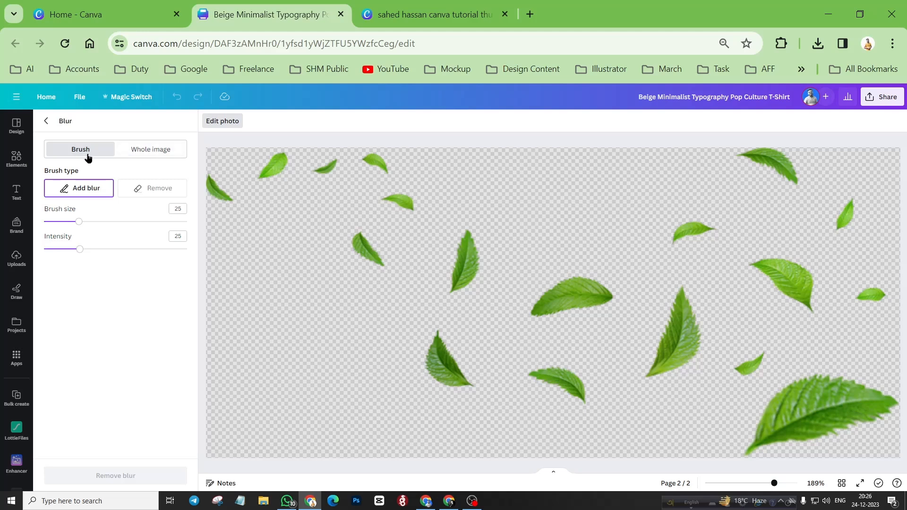
{"action": "left_click", "coordinate": [143, 150]}
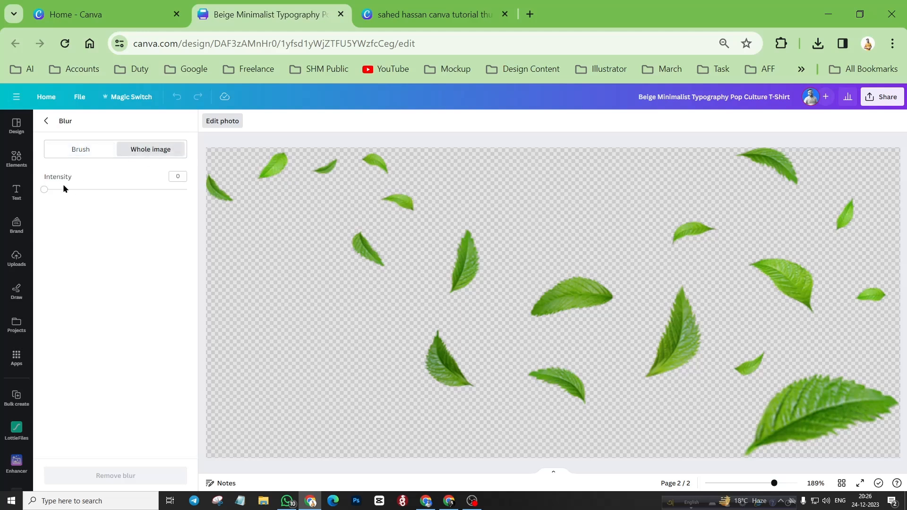
{"action": "left_click_drag", "start_coordinate": [45, 189], "coordinate": [96, 191]}
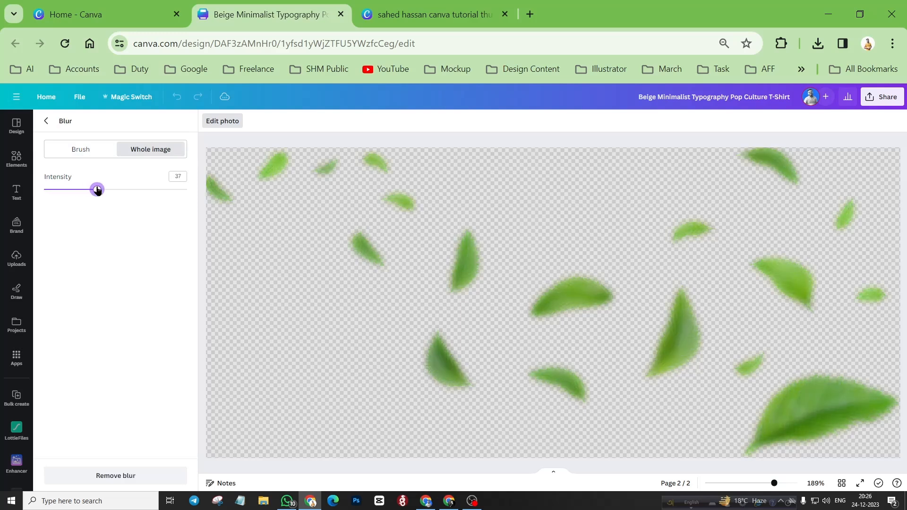
{"action": "left_click", "coordinate": [47, 121]}
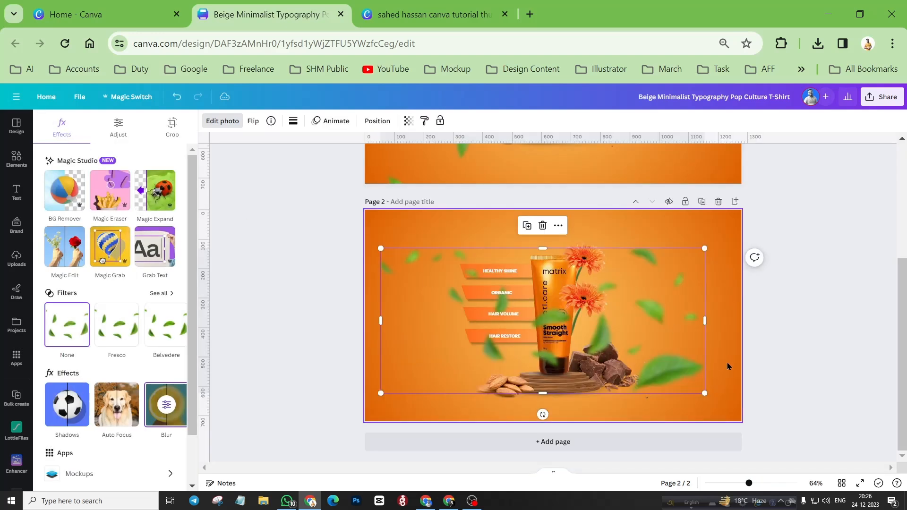
Step: Move the blurred leaves to page 2's upper-right corner and place a rotated copy along the left and lower-left edges
{"action": "left_click_drag", "start_coordinate": [613, 332], "coordinate": [798, 277]}
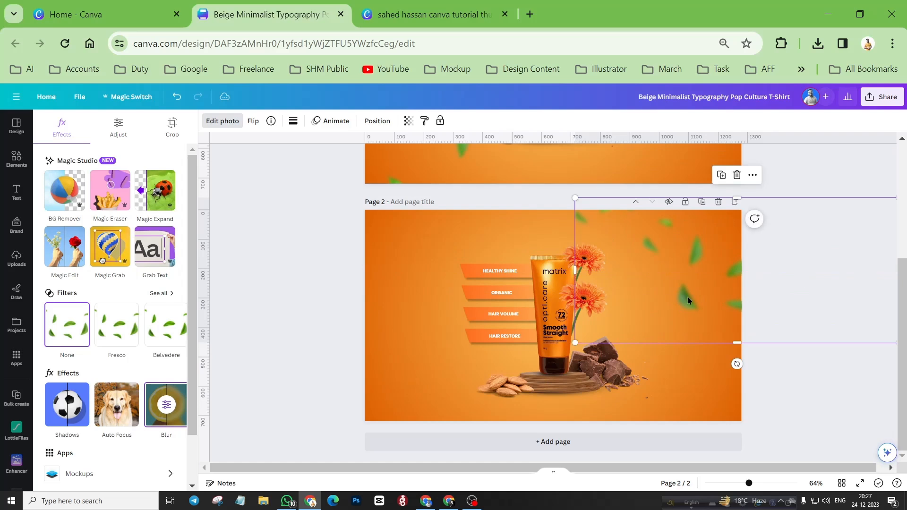
{"action": "left_click_drag", "start_coordinate": [687, 300], "coordinate": [408, 372]}
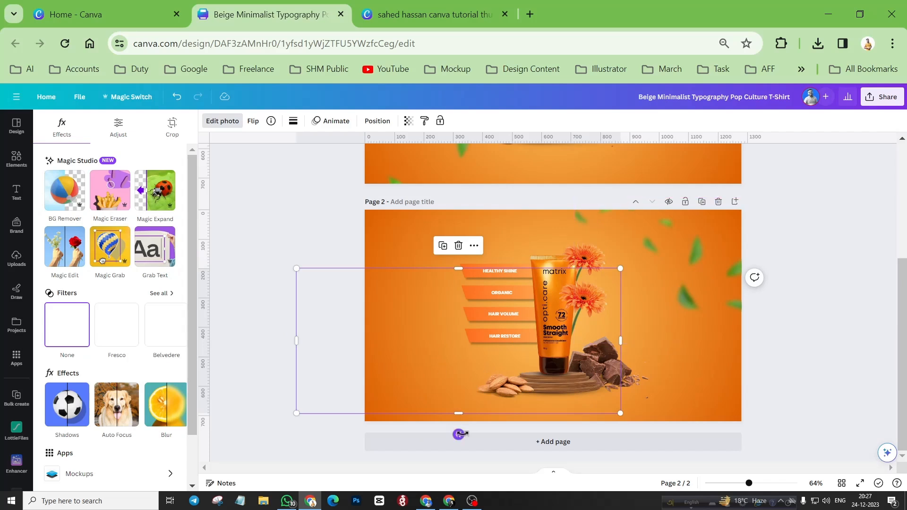
{"action": "left_click_drag", "start_coordinate": [458, 433], "coordinate": [396, 413]}
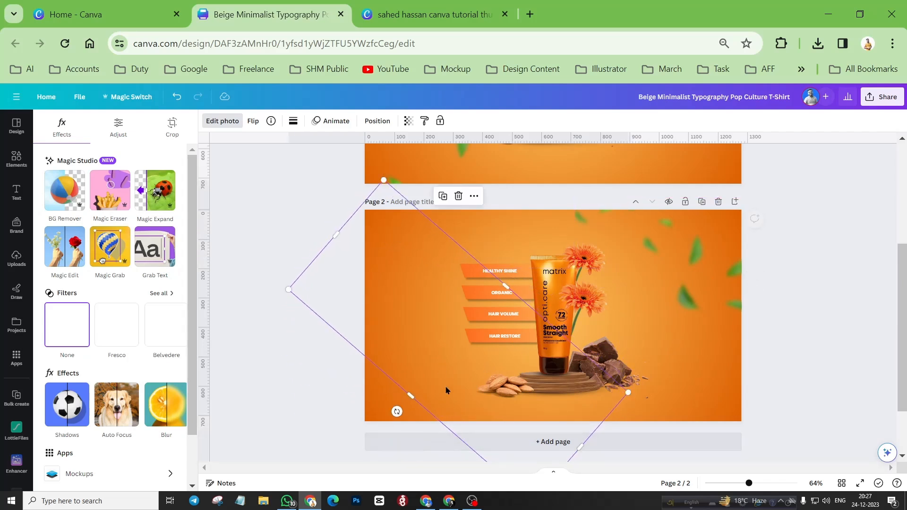
{"action": "left_click_drag", "start_coordinate": [447, 363], "coordinate": [421, 382]}
{"action": "left_click", "coordinate": [478, 234]}
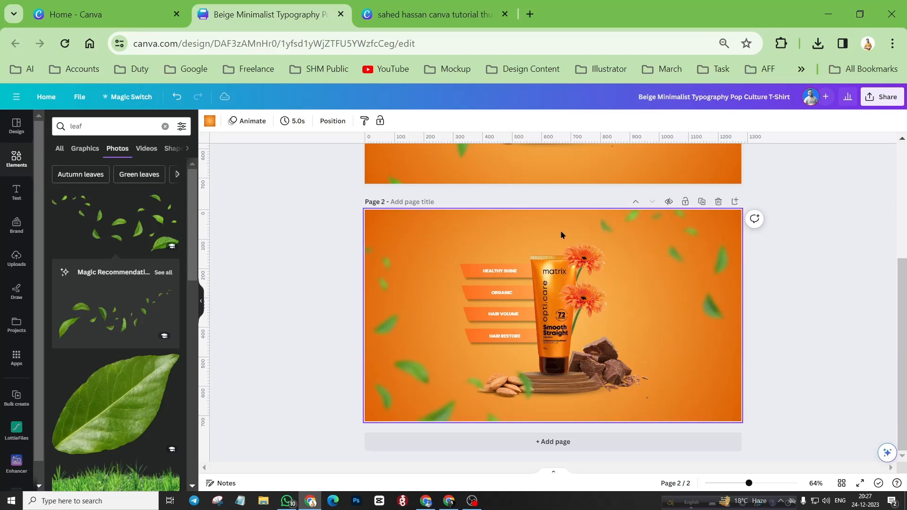
Step: Preview the finished page 2 ad in full screen
{"action": "left_click", "coordinate": [860, 482]}
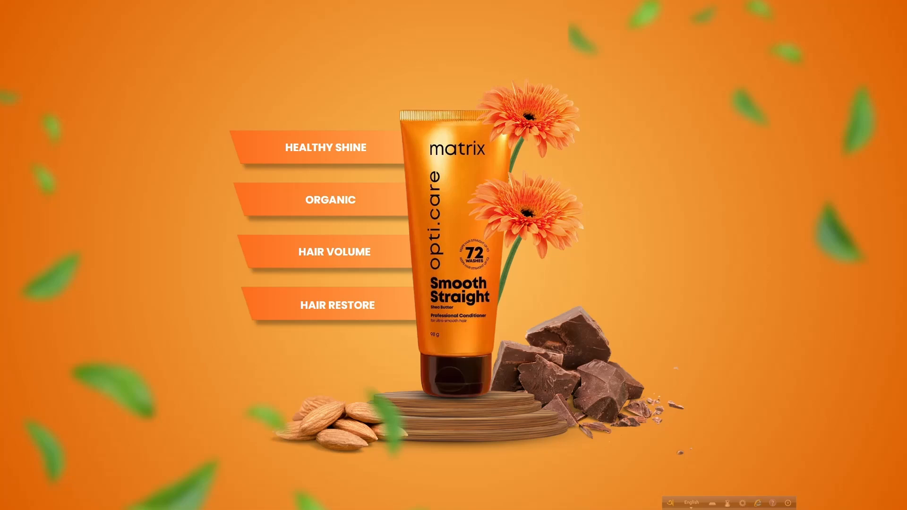
{"action": "key", "text": "Escape"}
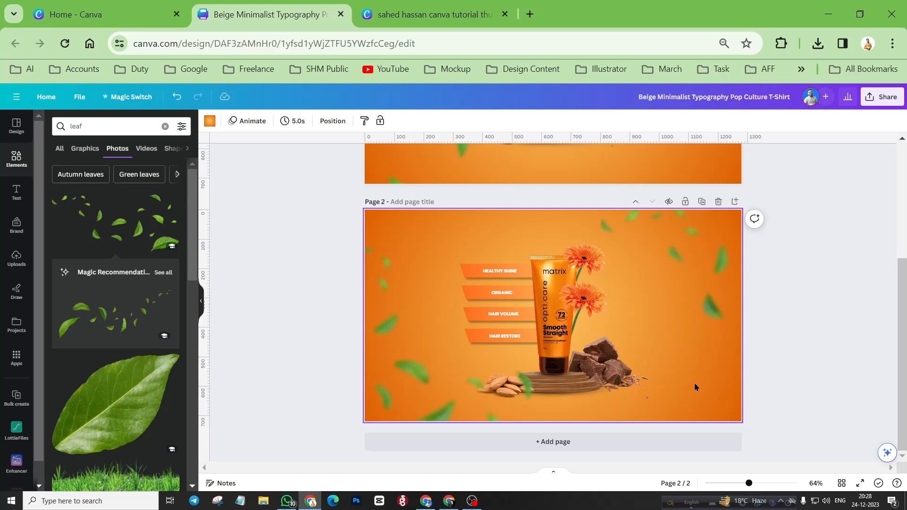
{"action": "left_click", "coordinate": [859, 483]}
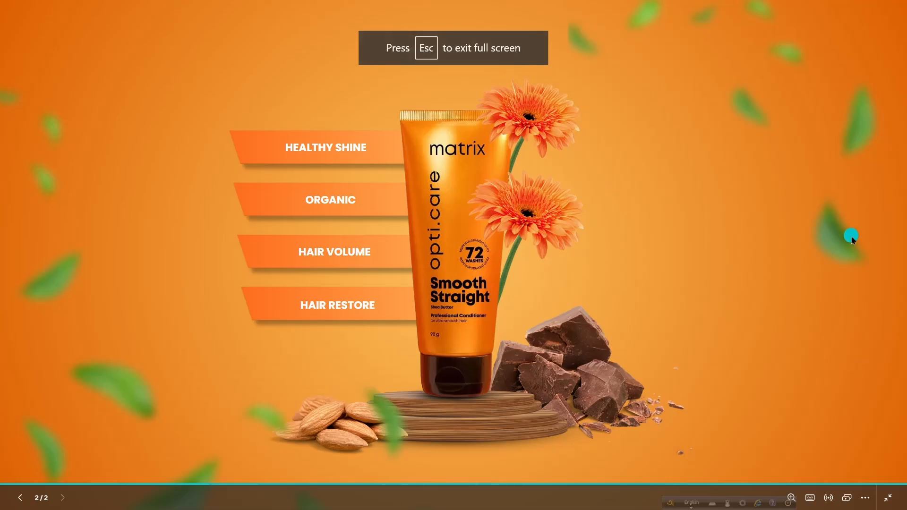